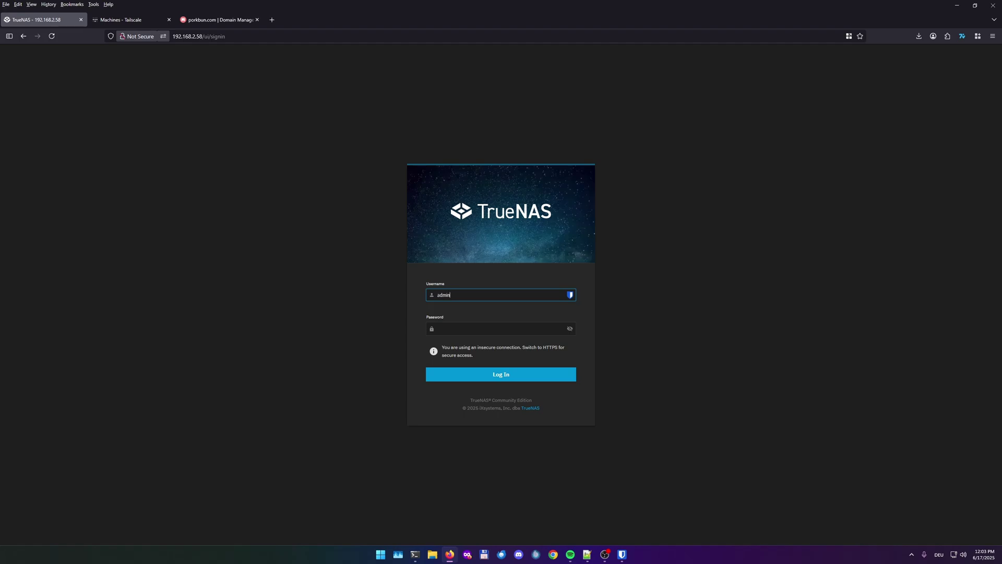
Enter the admin account password on the TrueNAS login page and sign in
key(Tab)
key(ctrl+v)
key(Return)
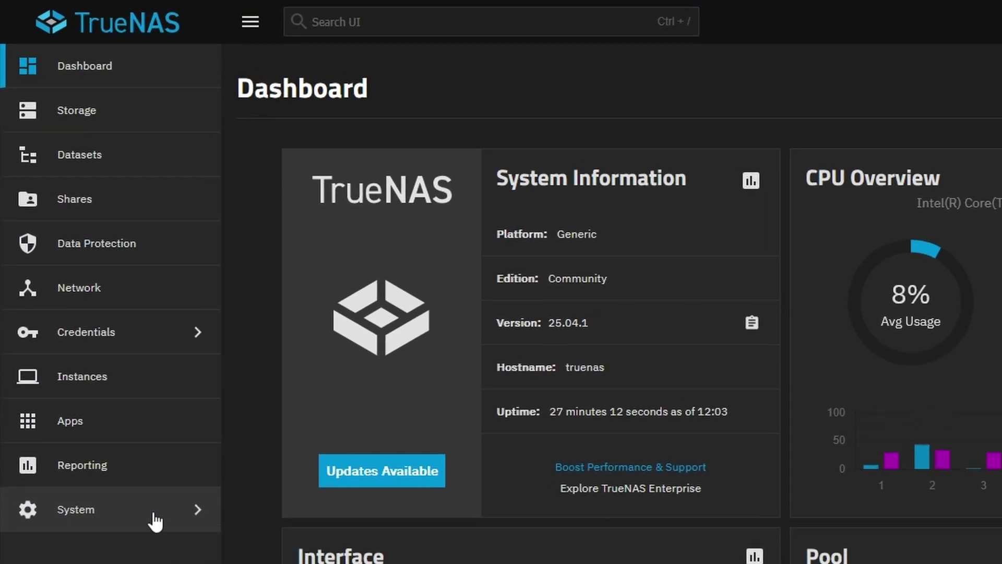
In General Settings' GUI settings, change the HTTP port to 82 and HTTPS port to 444
click(70, 260)
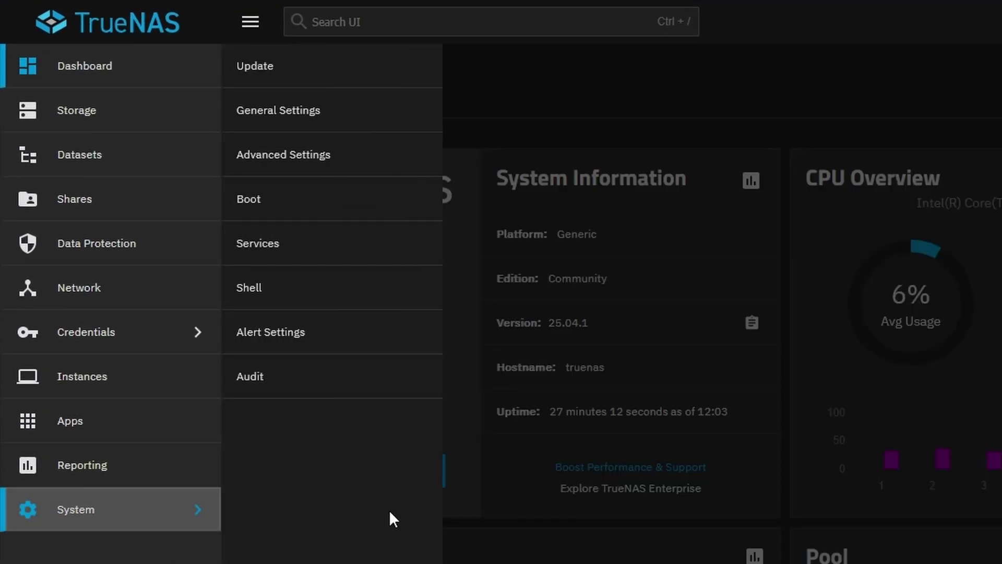
click(345, 126)
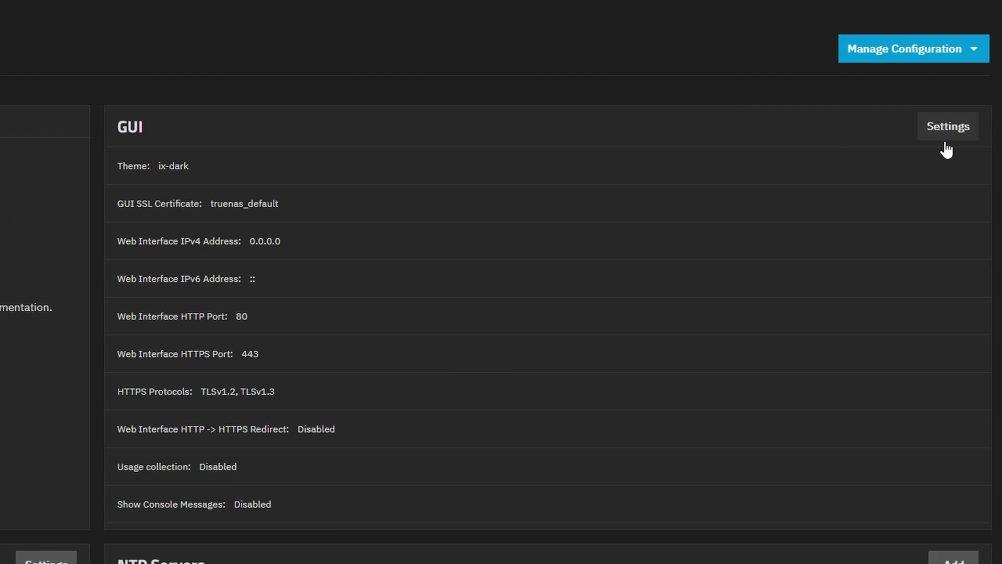
click(962, 129)
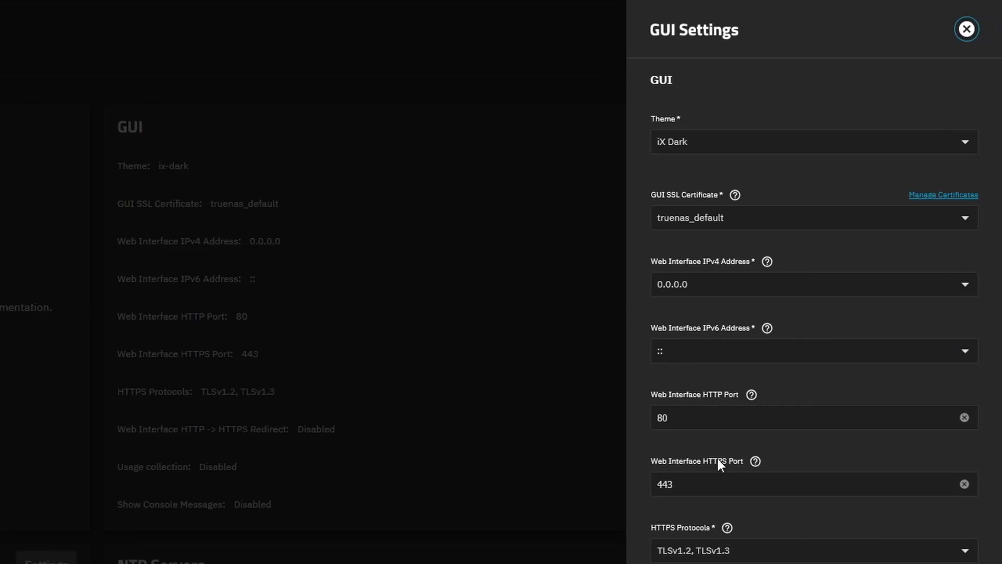
click(702, 421)
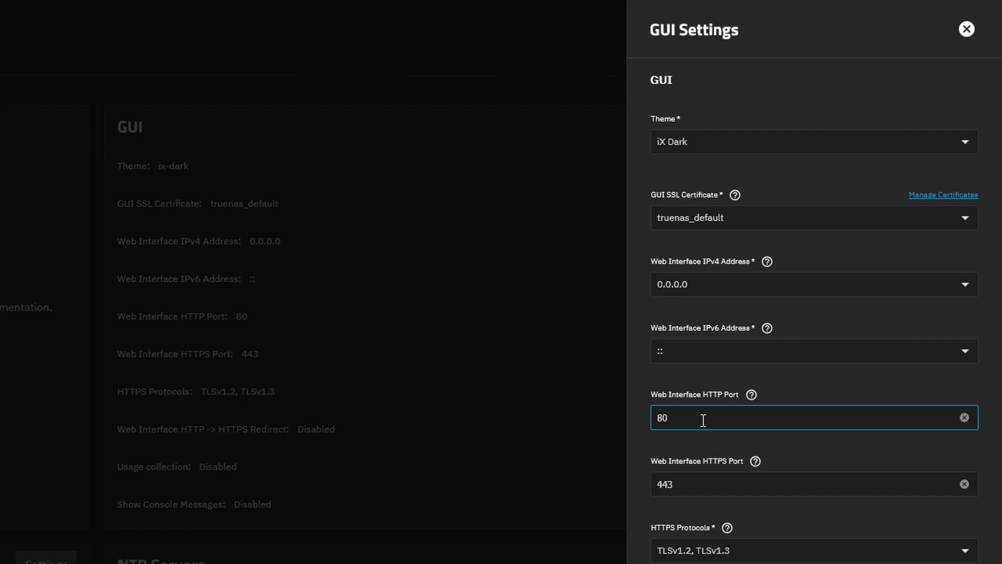
key(BackSpace)
key(Tab)
key(Right)
key(BackSpace)
text(4)
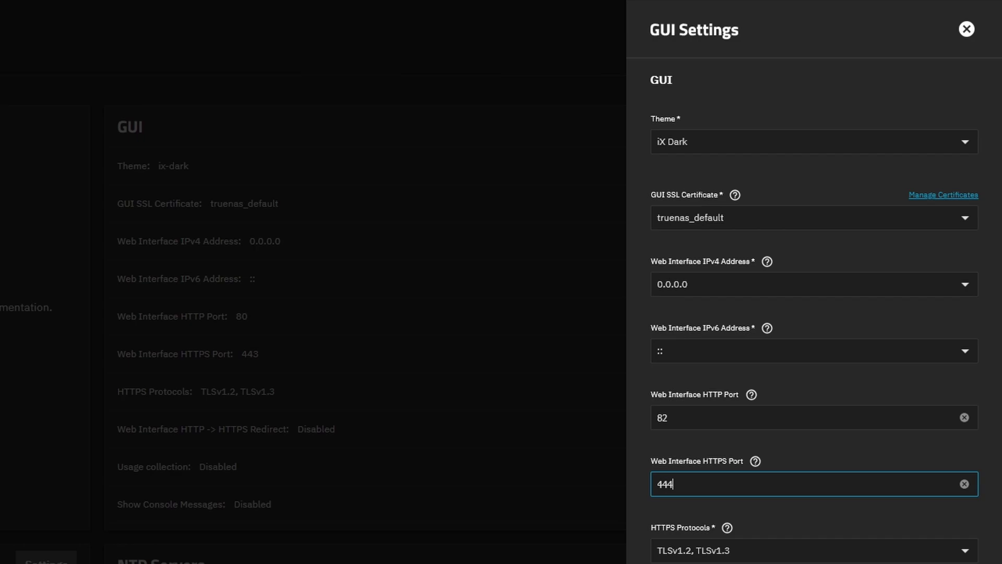
Save the new ports and confirm the web service restart
click(839, 437)
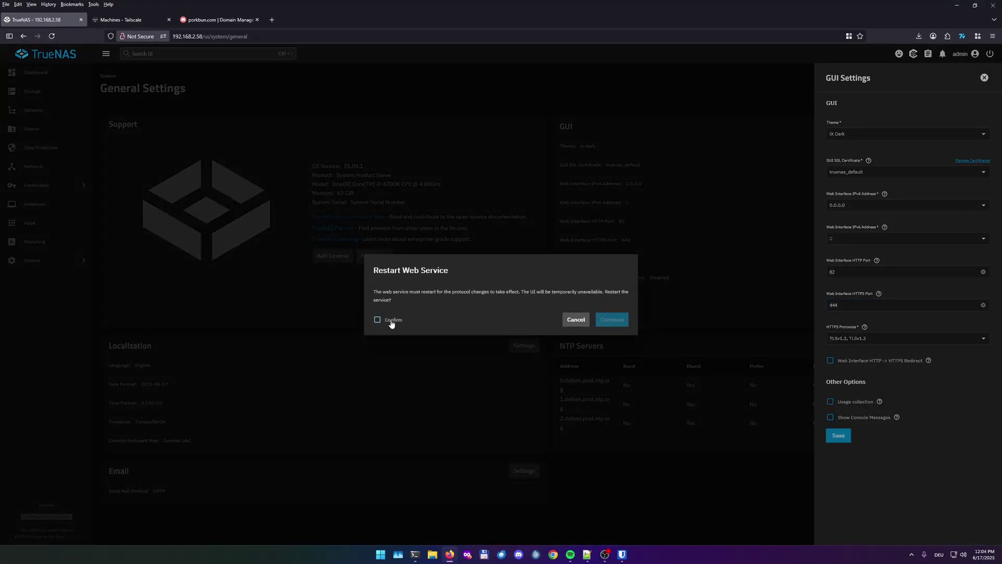
click(391, 322)
click(626, 323)
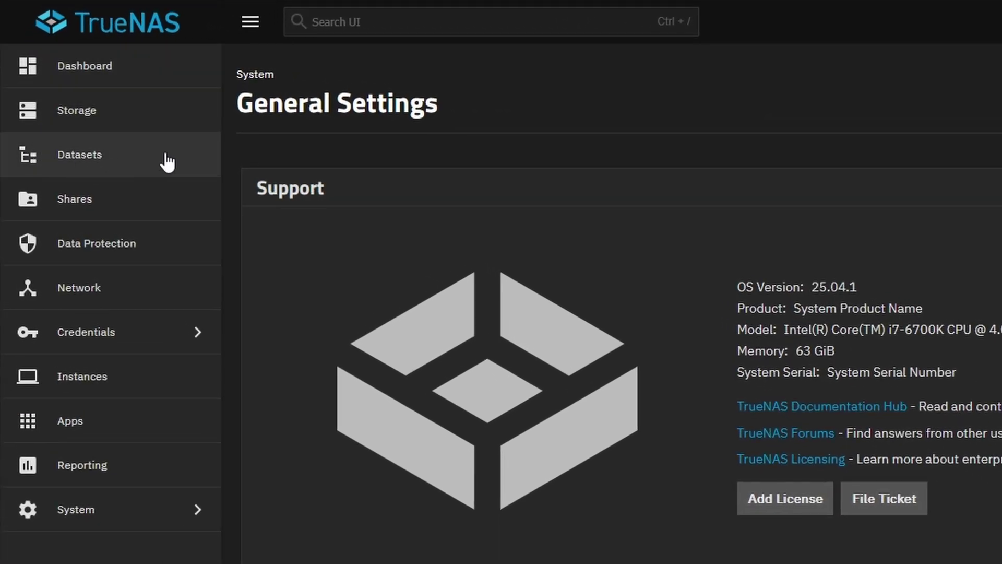
Create a dataset named Apps2 under the Bolt pool
click(167, 163)
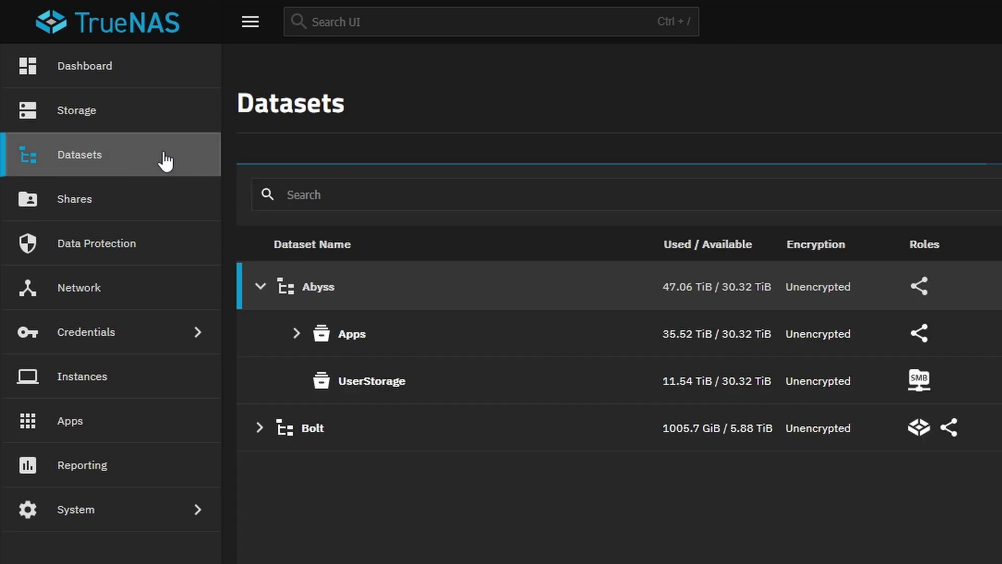
click(260, 286)
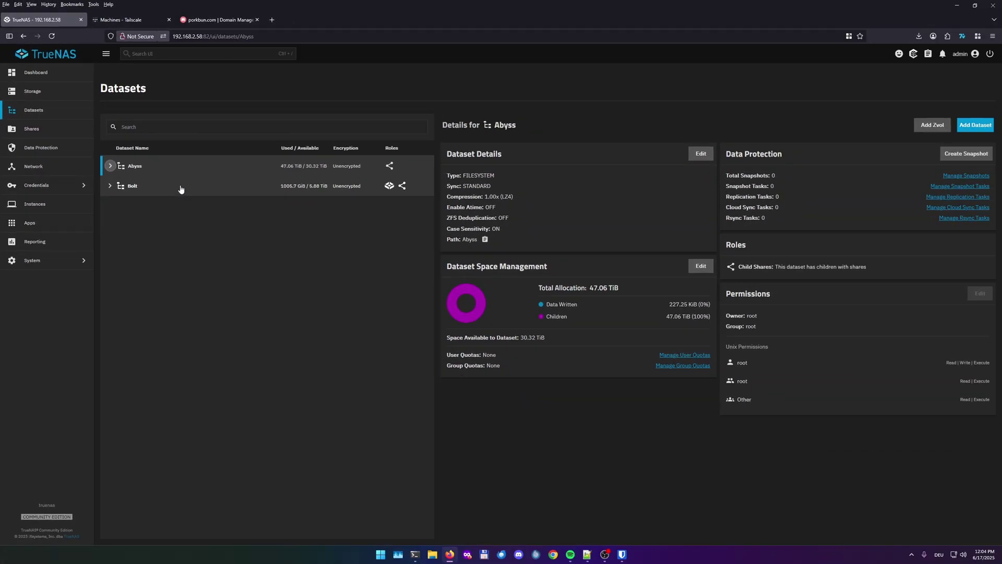
click(150, 189)
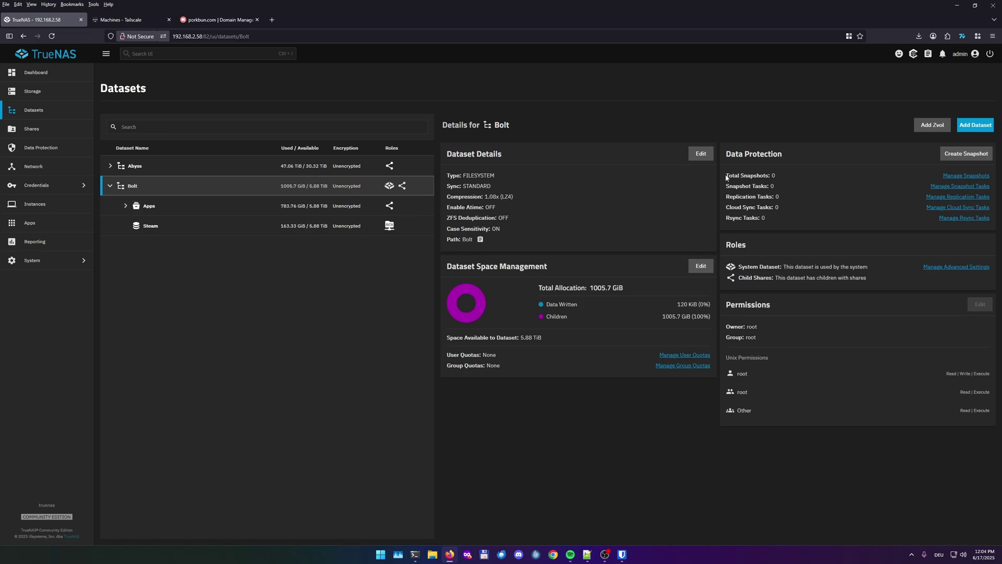
click(982, 128)
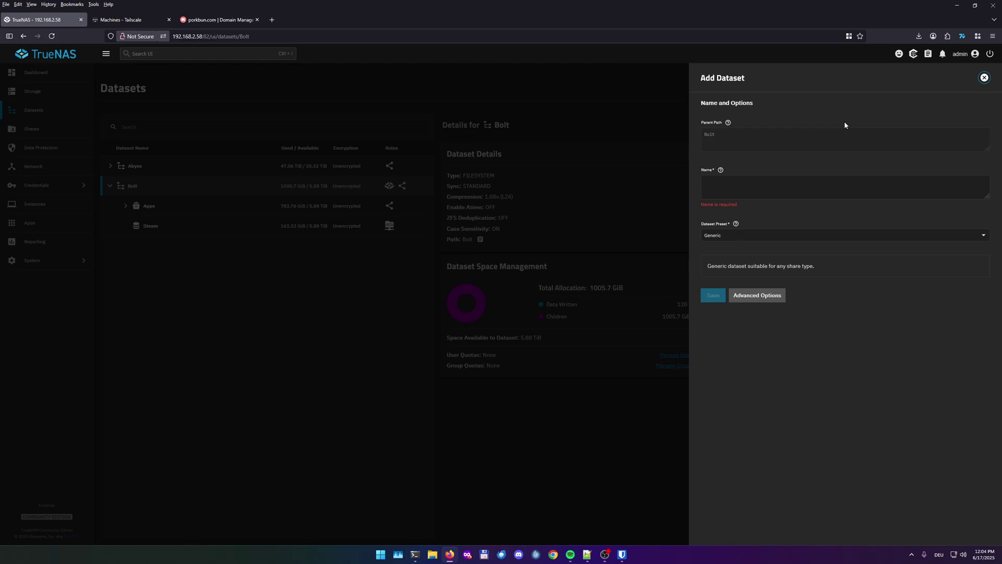
click(728, 188)
text(App)
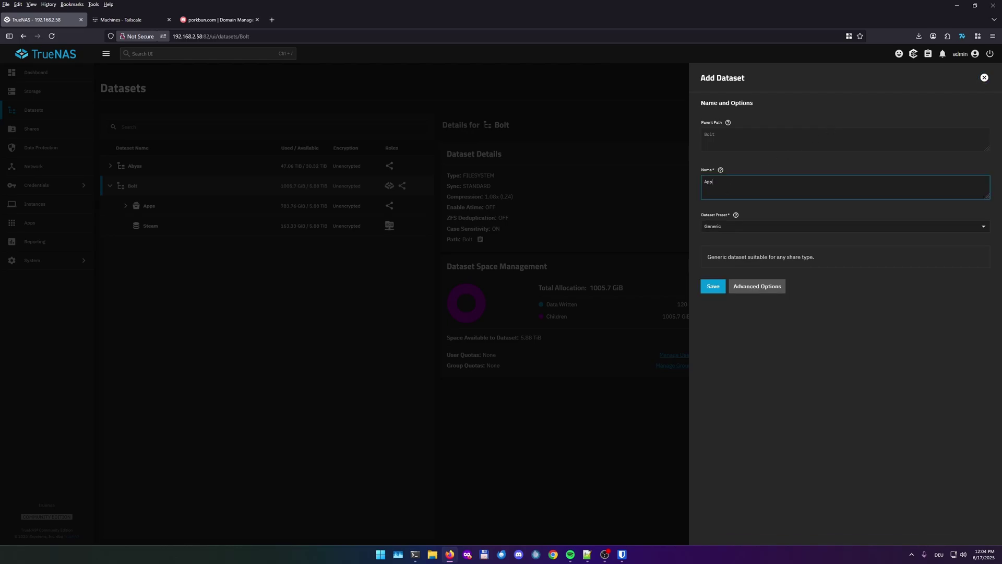
text(s2)
click(710, 285)
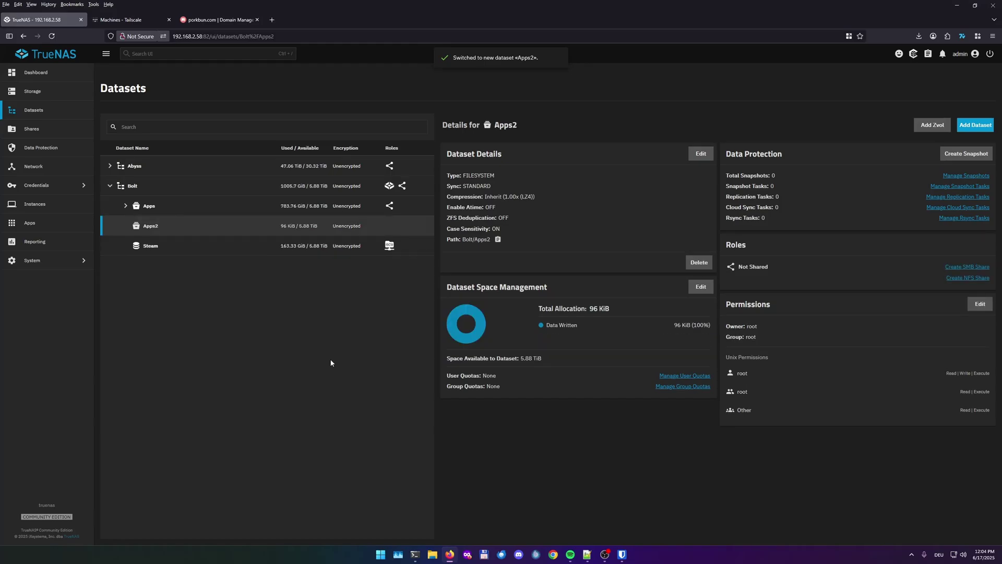
Add three child datasets under Apps2: Tailscale, Dockge and NPM
click(977, 125)
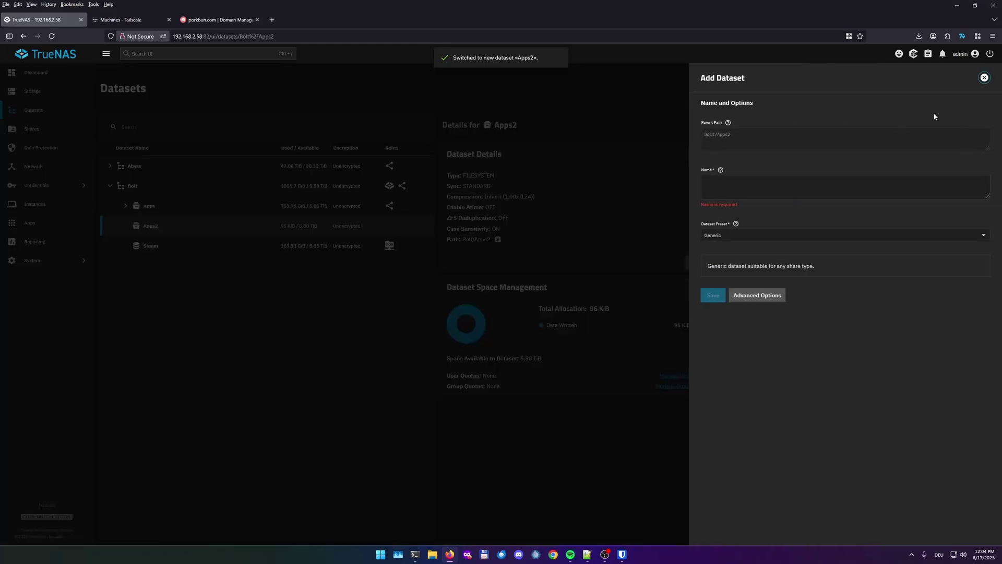
click(733, 189)
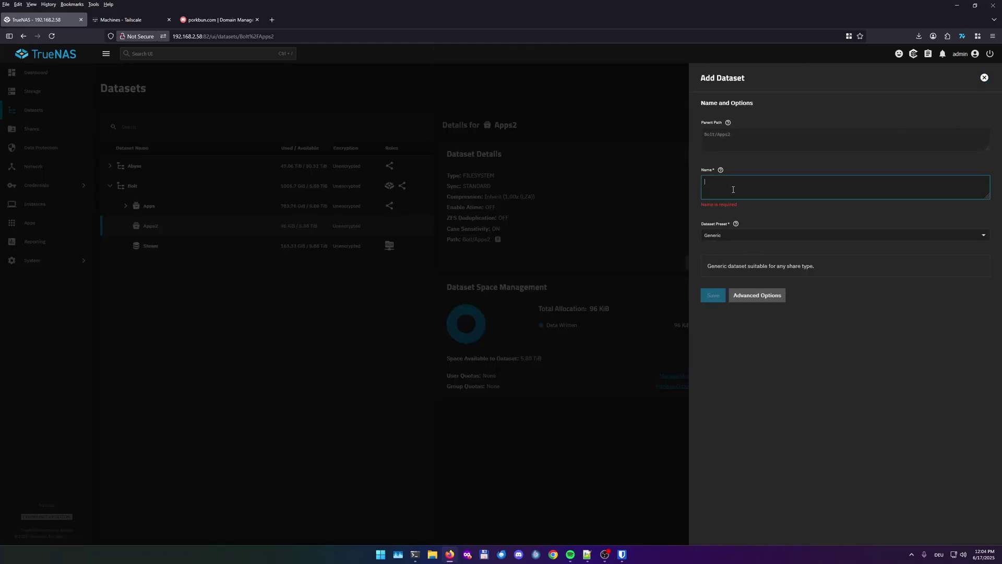
text(Tailscale)
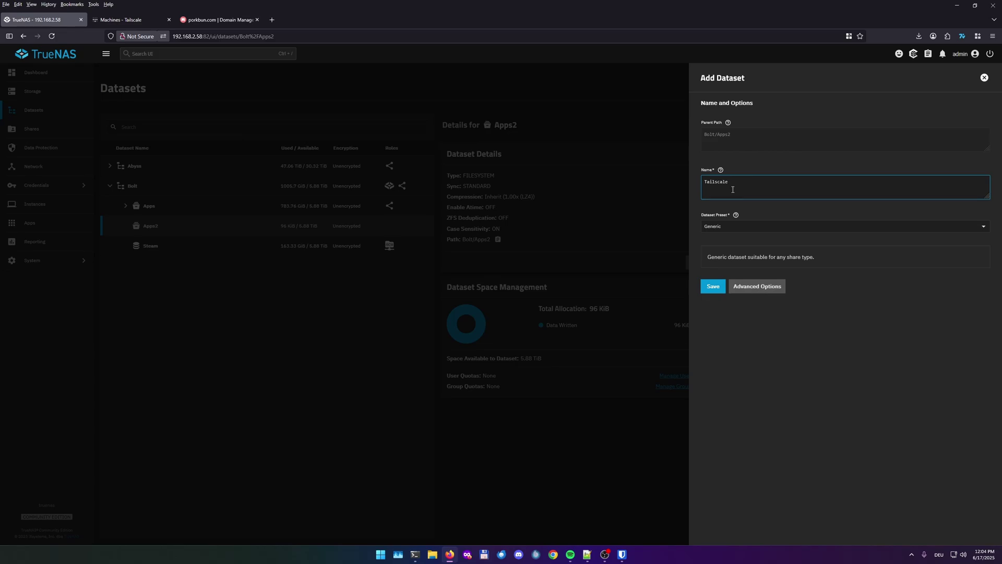
click(704, 288)
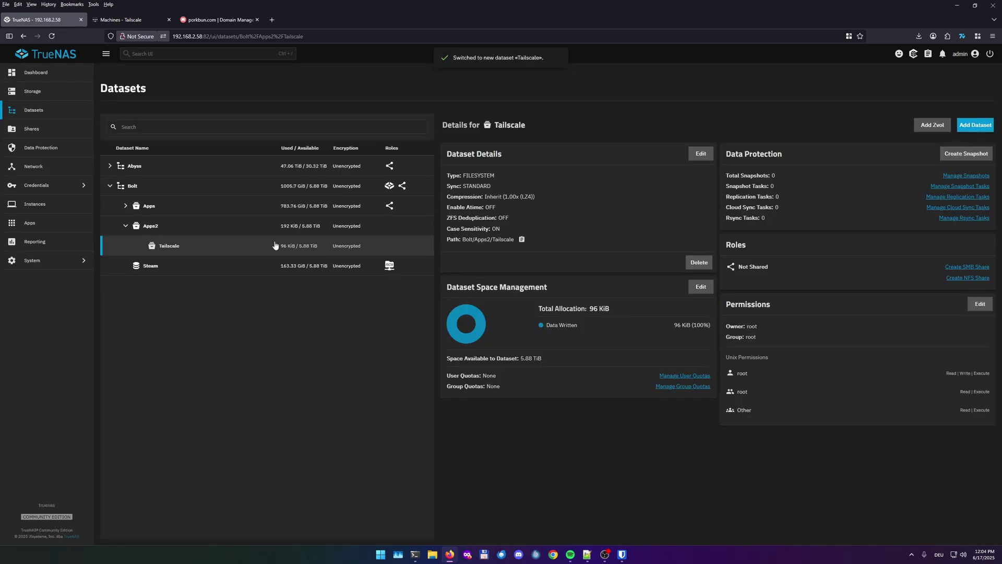
click(973, 128)
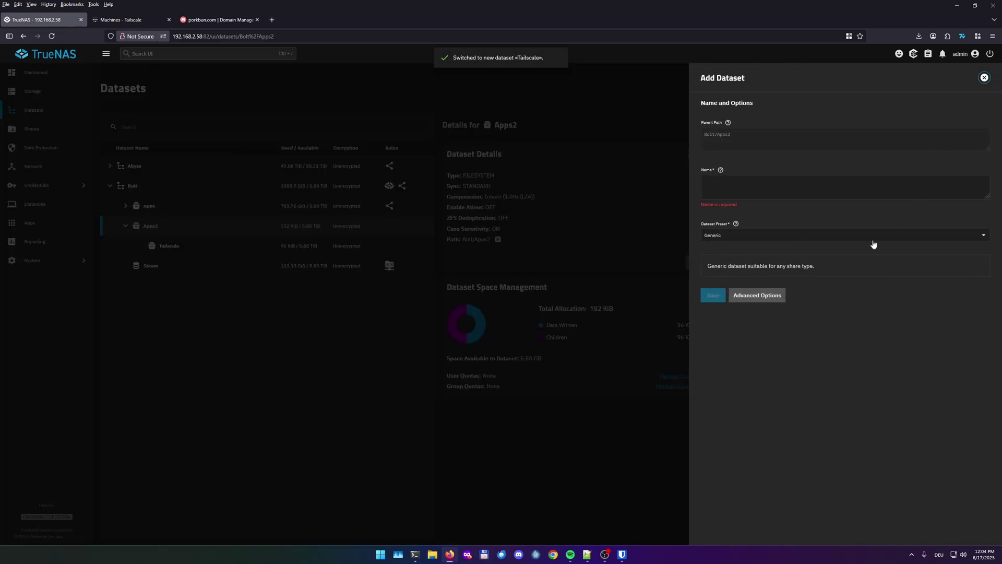
click(868, 188)
text(Dockge)
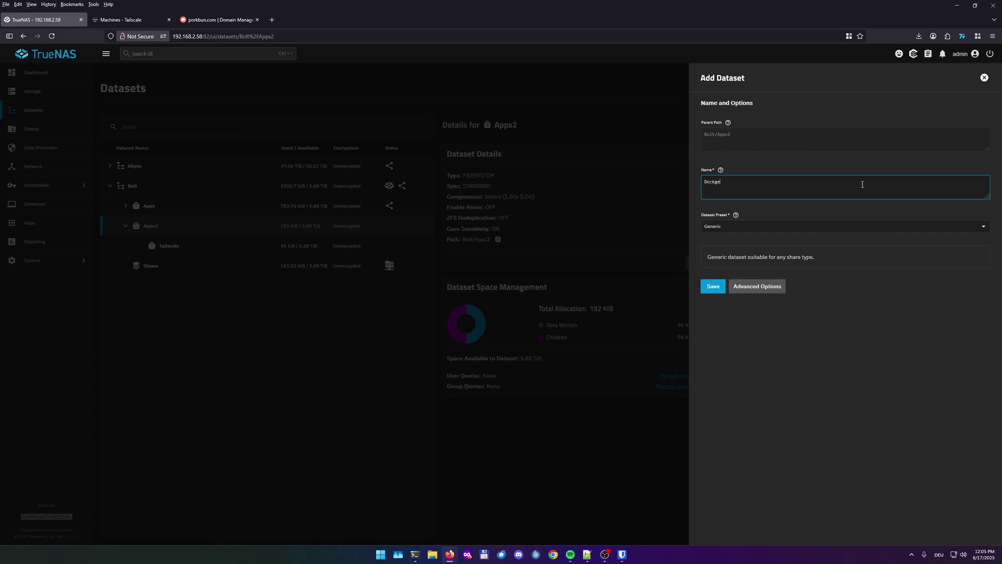
click(711, 286)
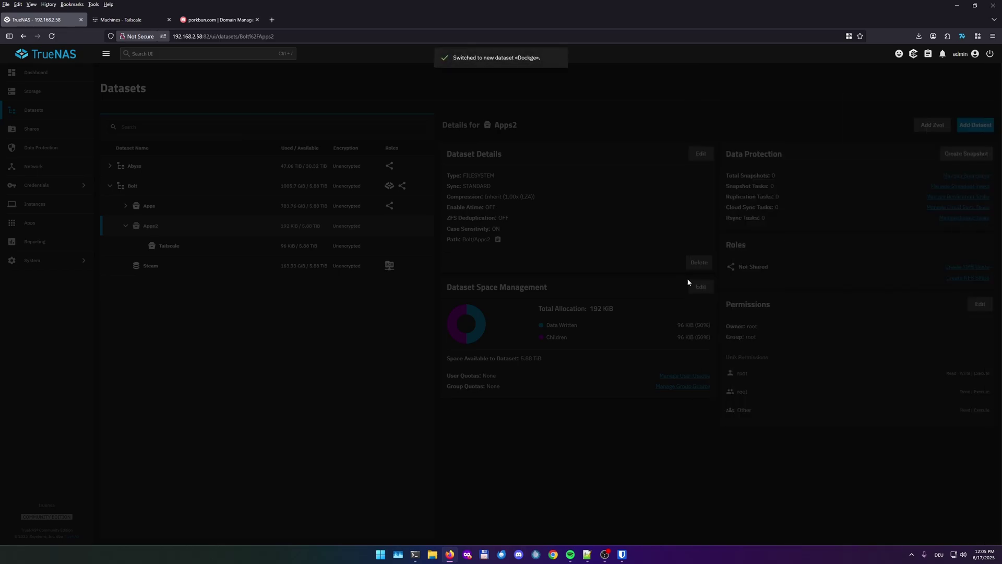
click(186, 228)
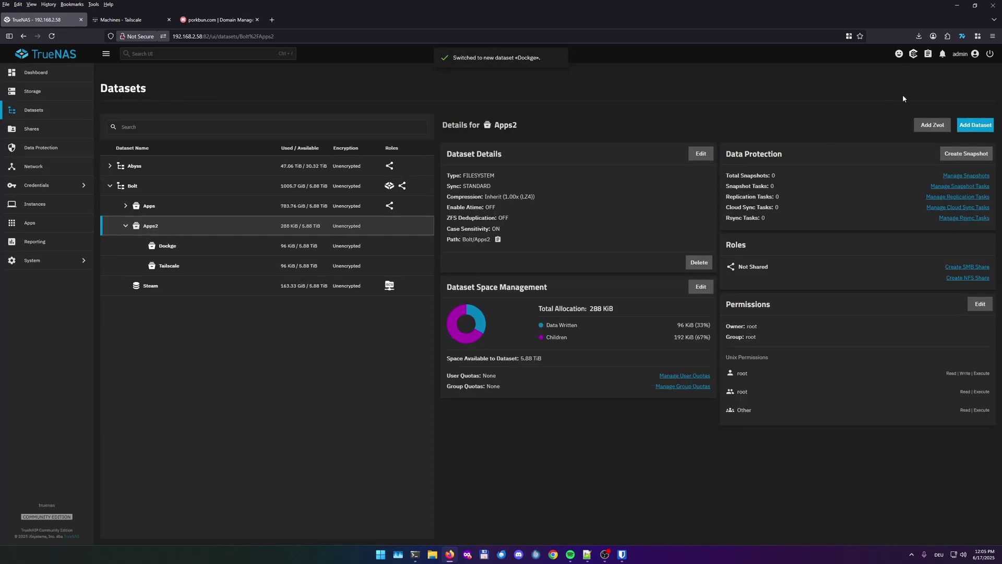
click(975, 125)
click(826, 190)
text(NPM)
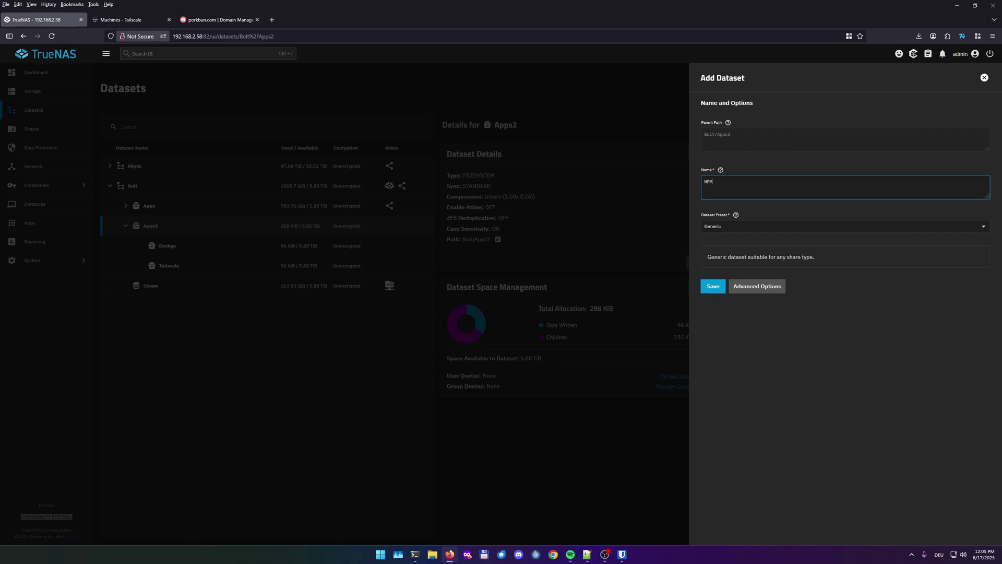
click(712, 287)
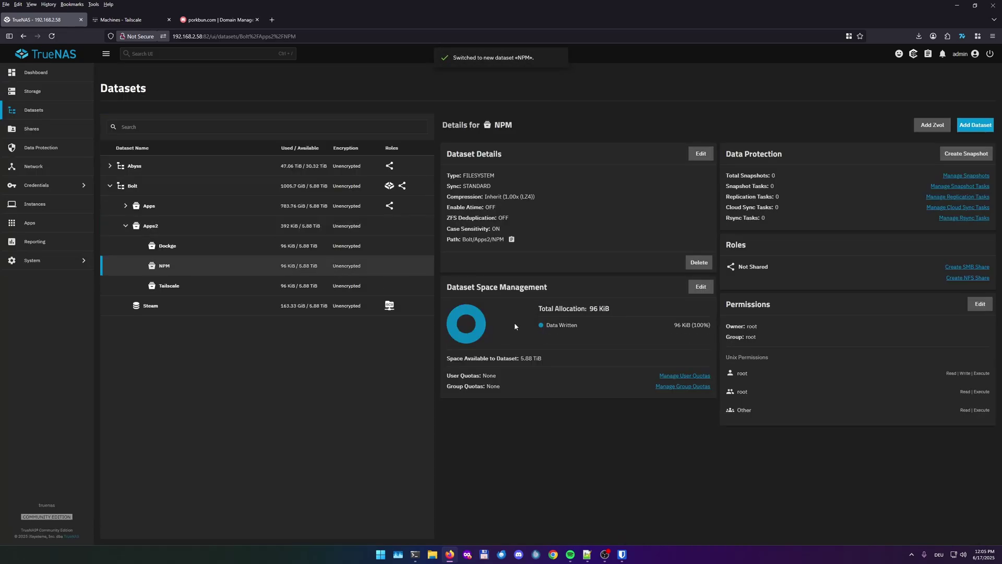
Set NPM's owner user and group to apps, remove others' read/execute access, save, then select Dockge
click(980, 304)
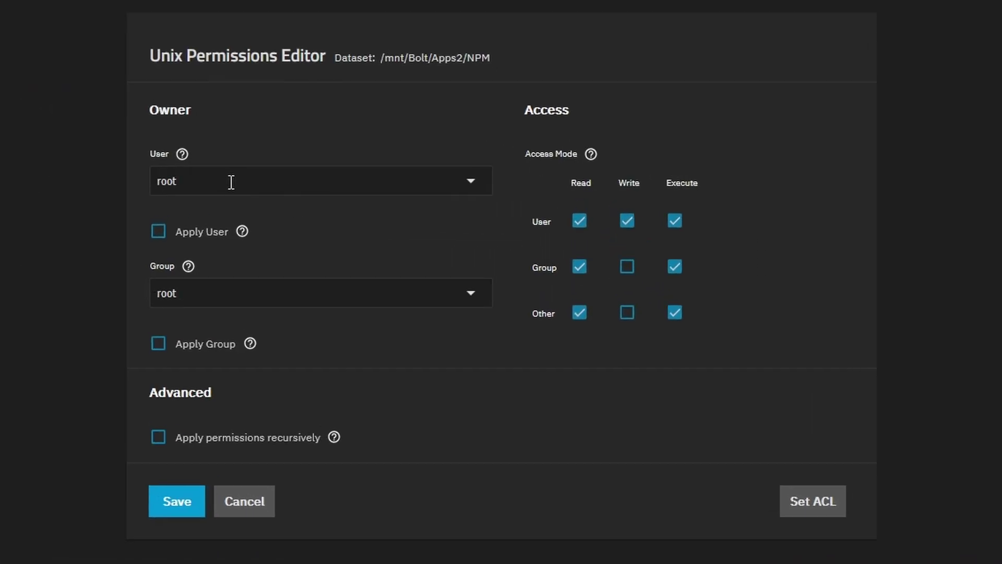
click(422, 186)
text(apps)
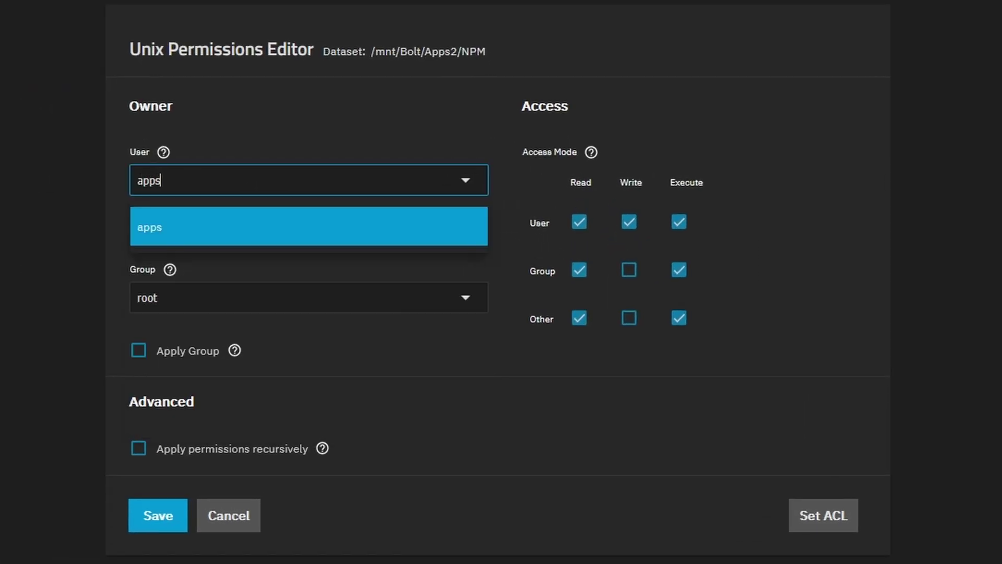
click(156, 230)
click(139, 233)
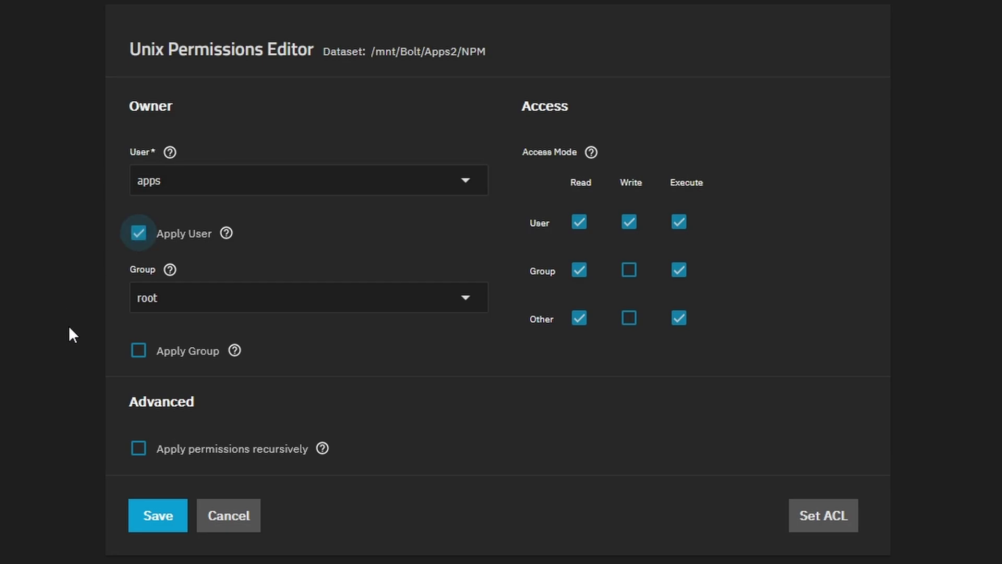
click(149, 301)
text(apps)
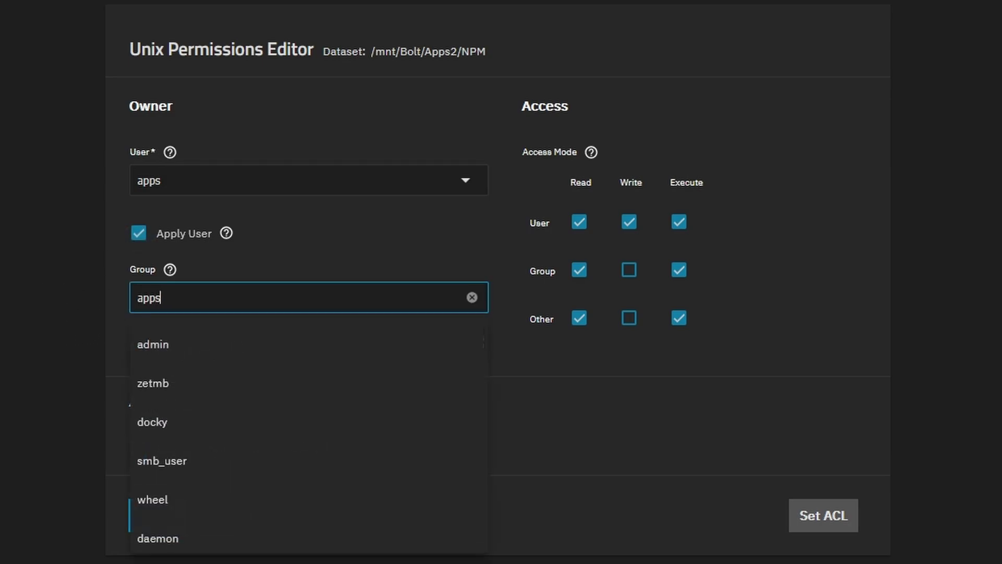
click(160, 345)
click(139, 350)
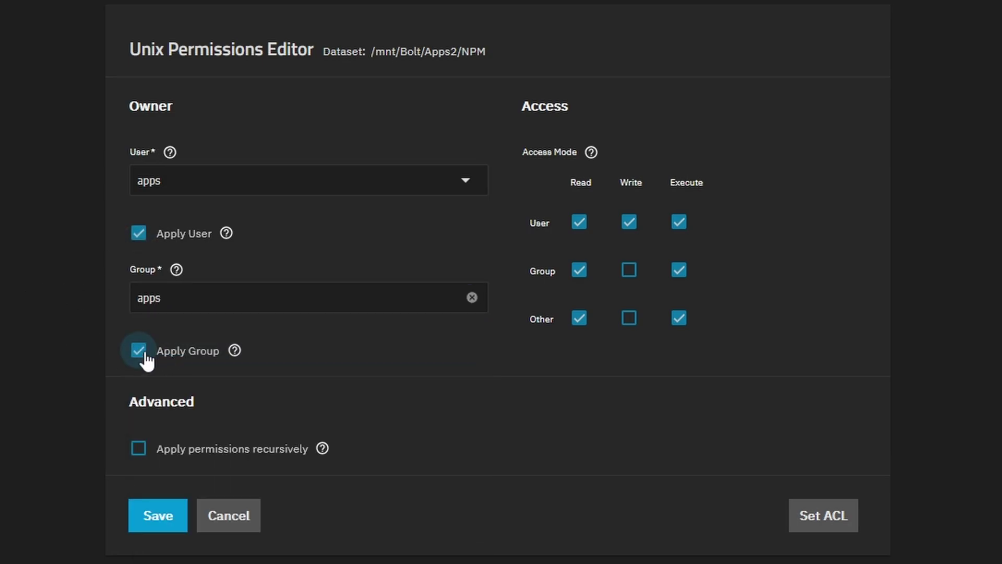
click(581, 320)
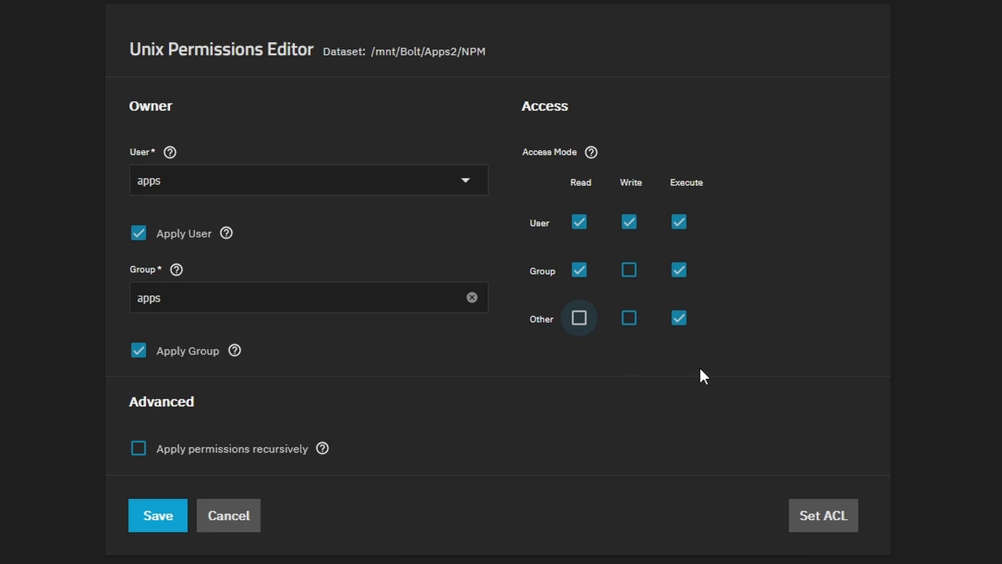
click(697, 327)
click(177, 512)
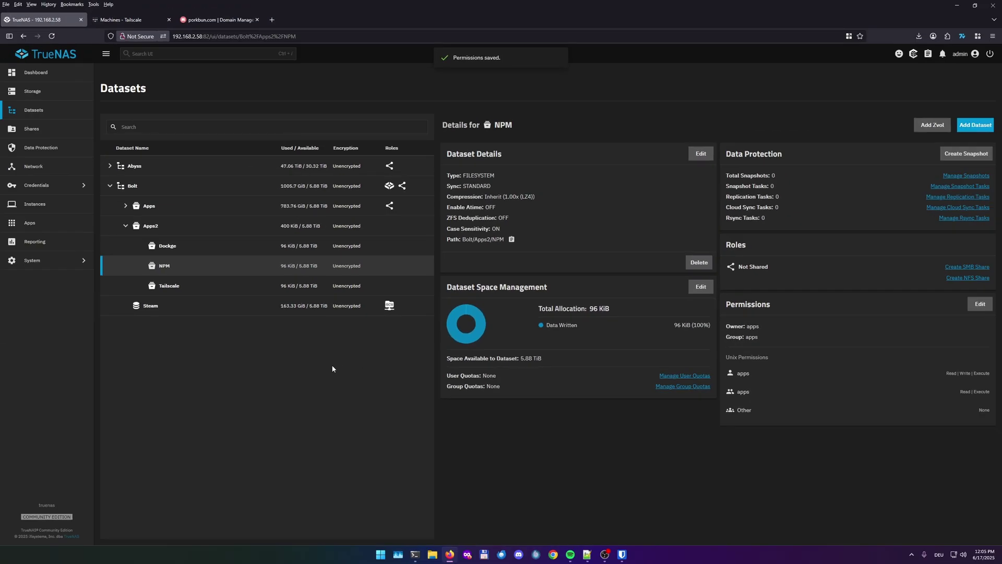
click(184, 257)
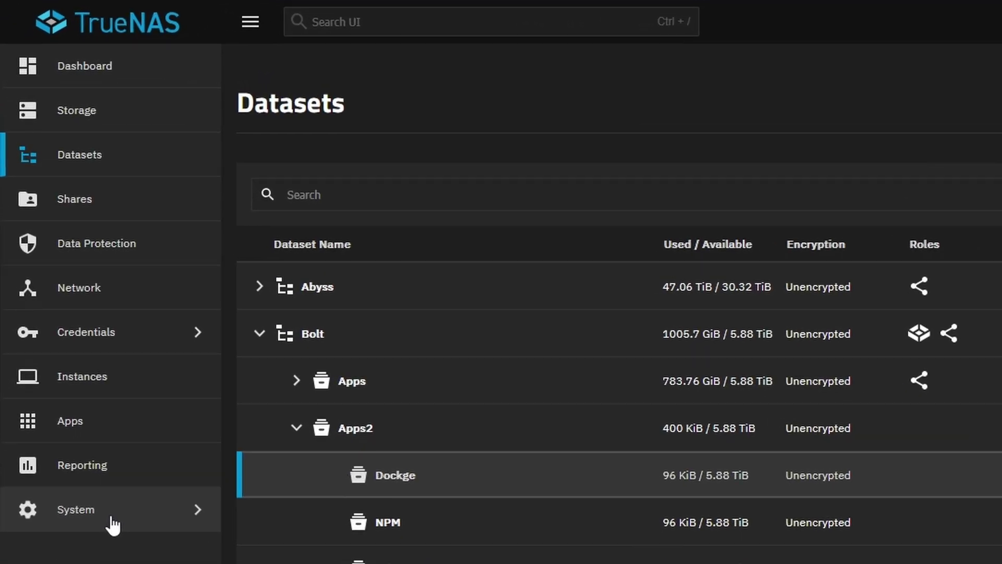
In the System shell, sudo mkdir the stacks and data folders under /mnt/Bolt/Apps2/Dockge
click(112, 522)
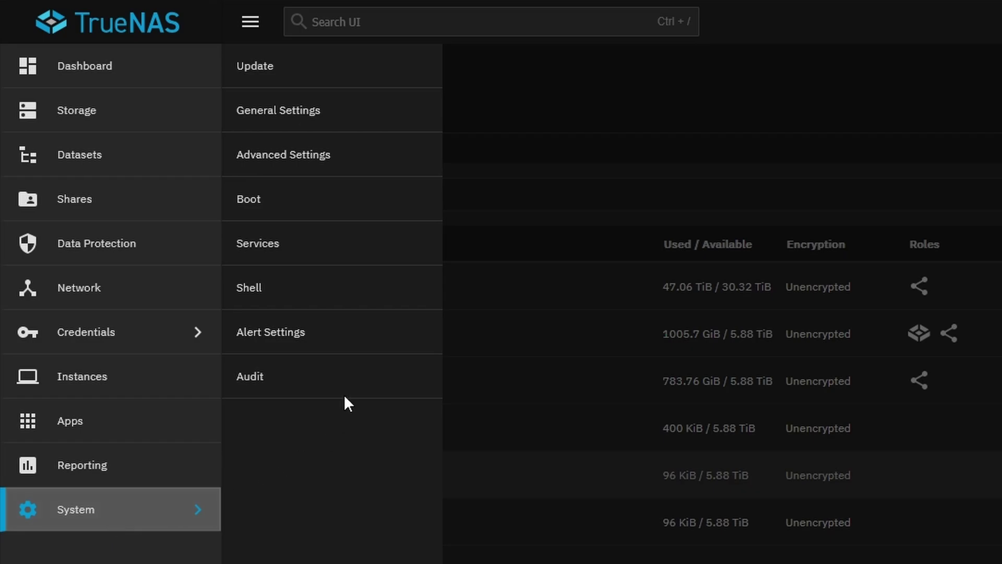
click(296, 299)
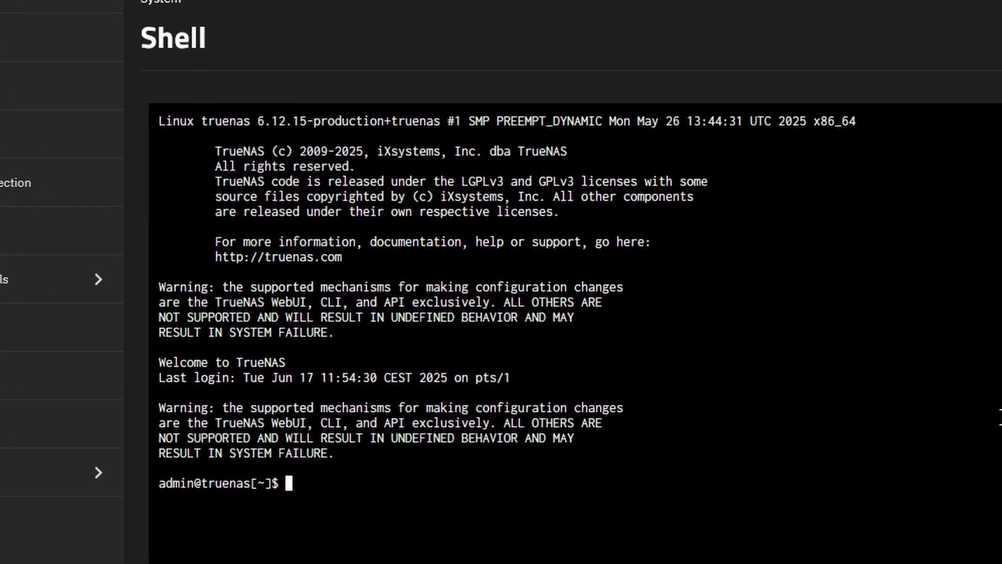
text(sudo)
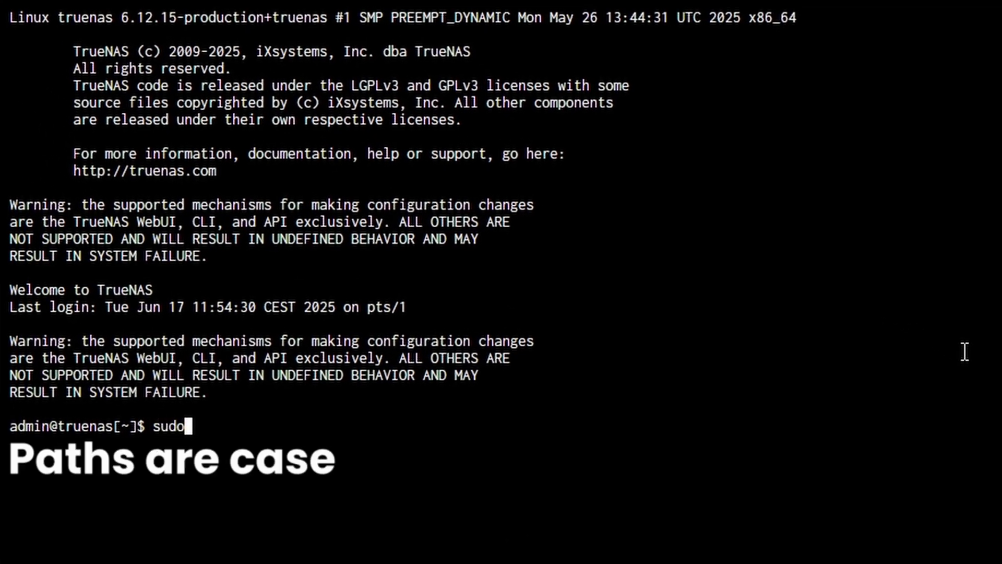
text( mkdir /mnt/)
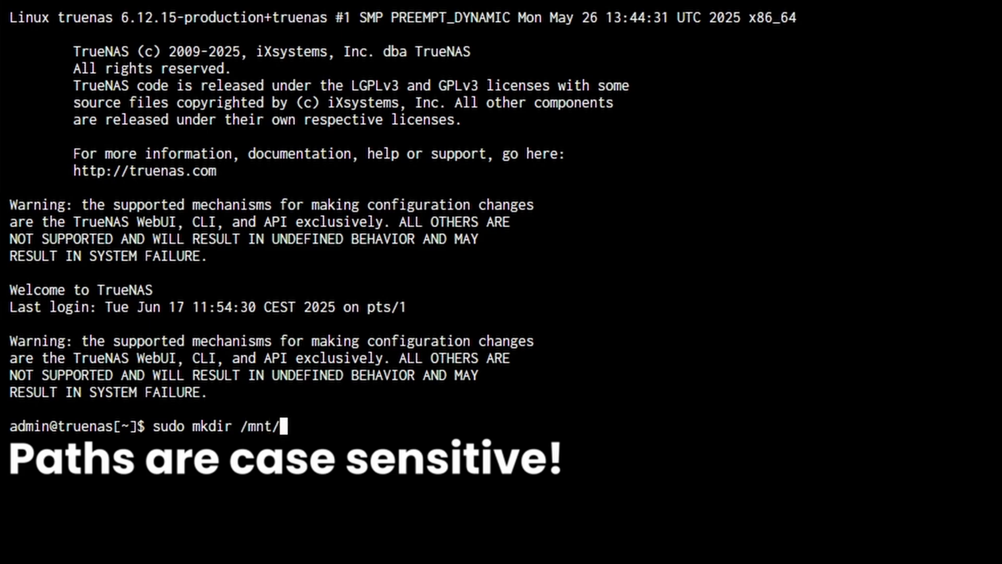
text(Bolt/)
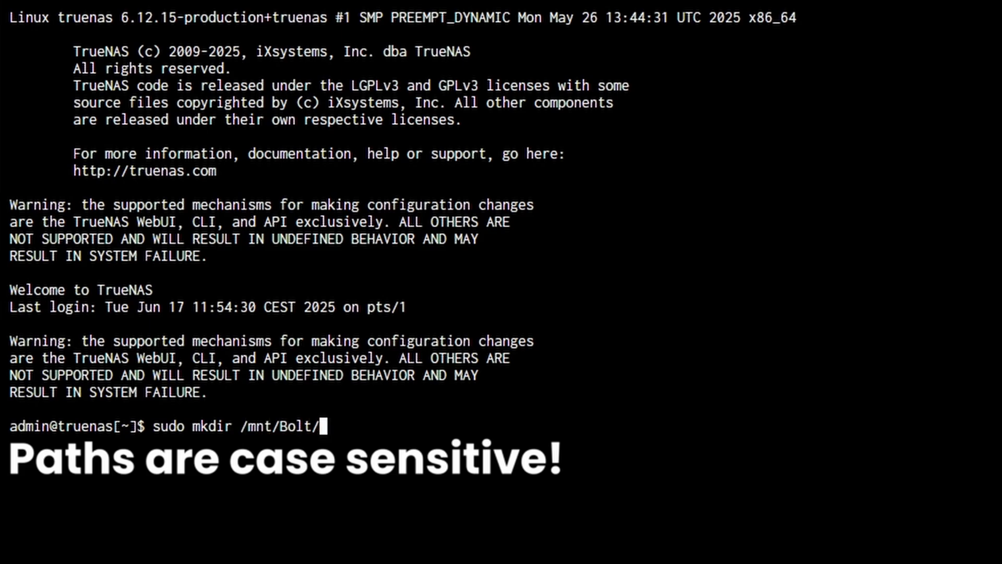
text(Apps2)
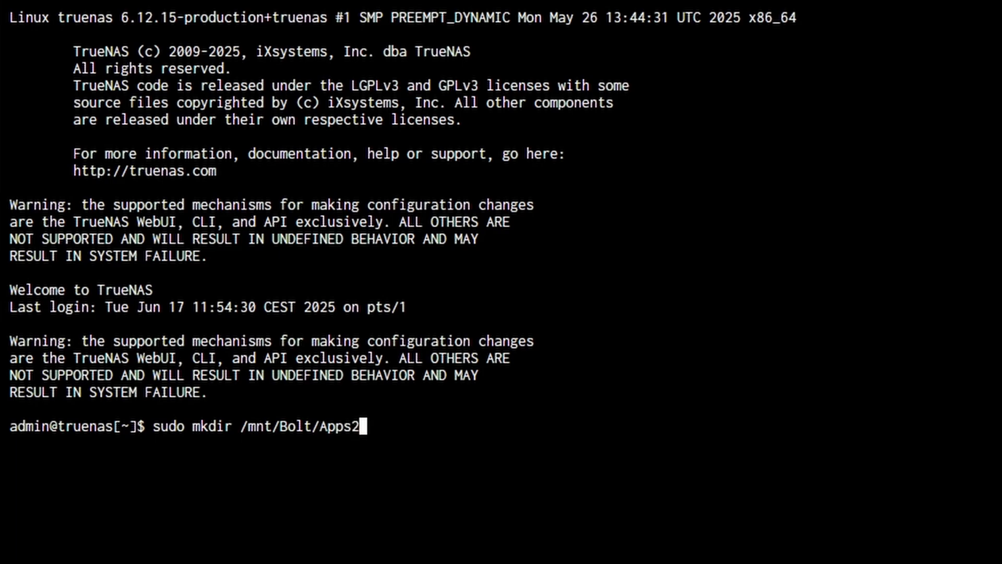
text(/Dockge)
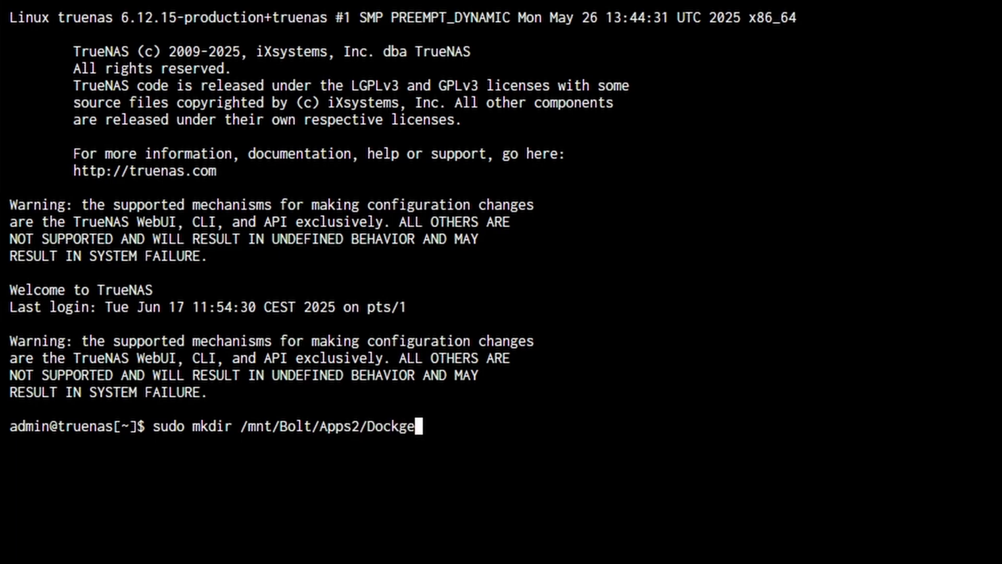
text(/stacks)
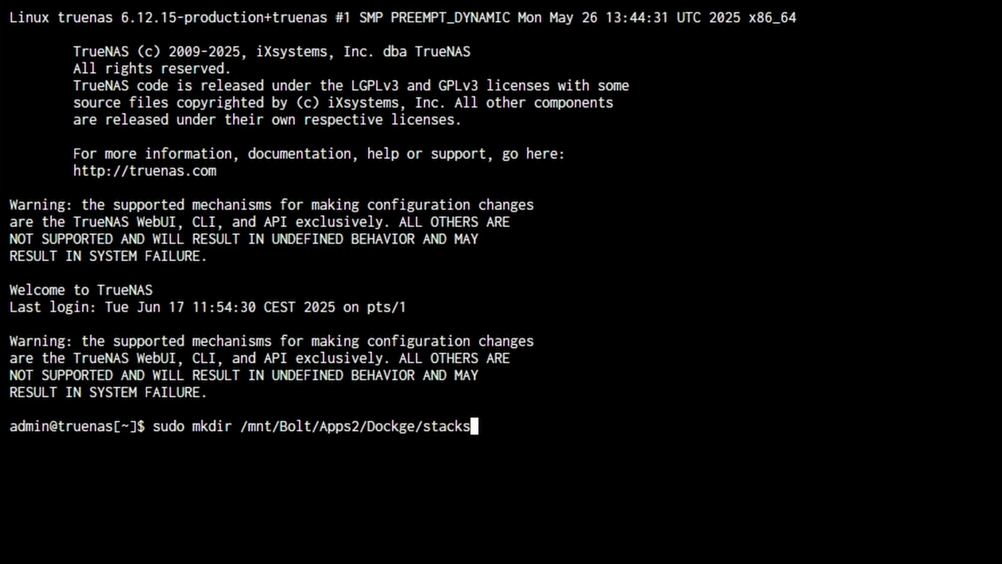
key(Return)
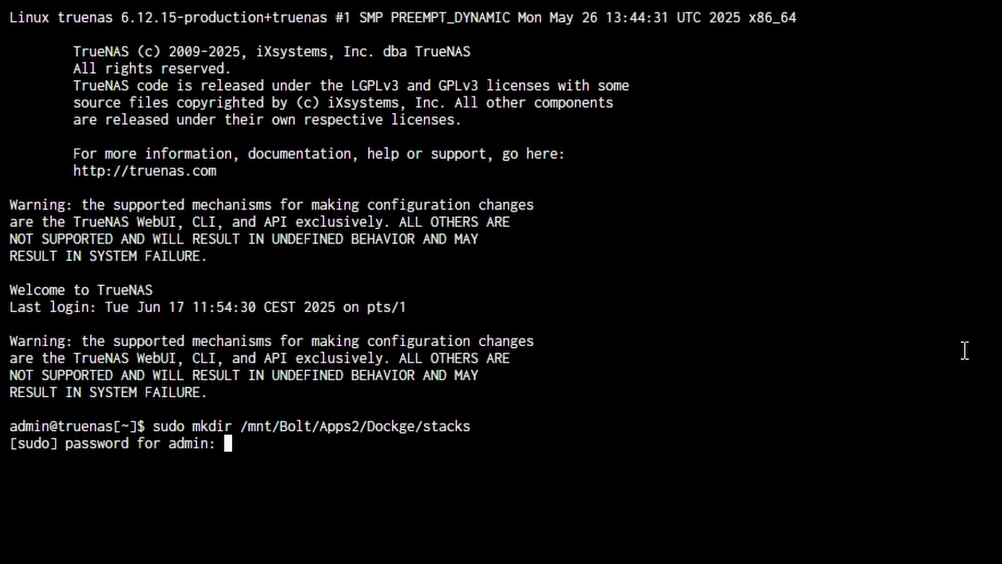
key(Return)
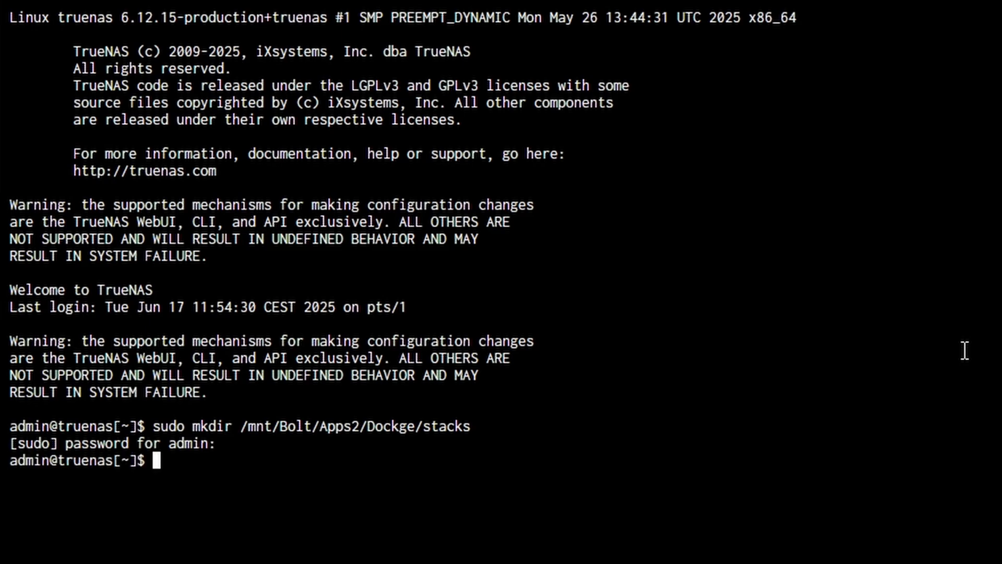
key(Up)
key(BackSpace)
key(BackSpace)
key(BackSpace)
key(BackSpace)
key(BackSpace)
key(BackSpace)
text(d)
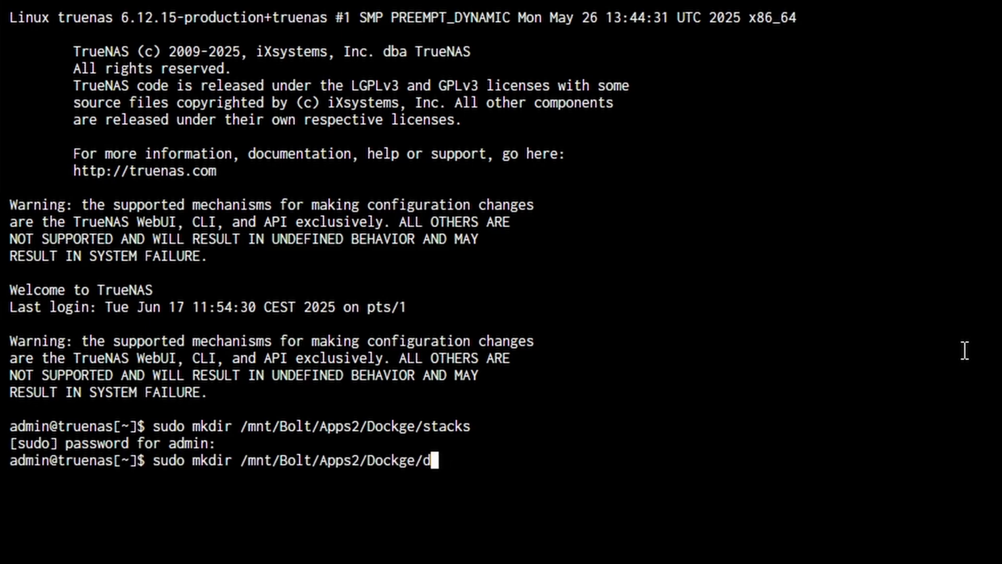
text(ata)
key(Return)
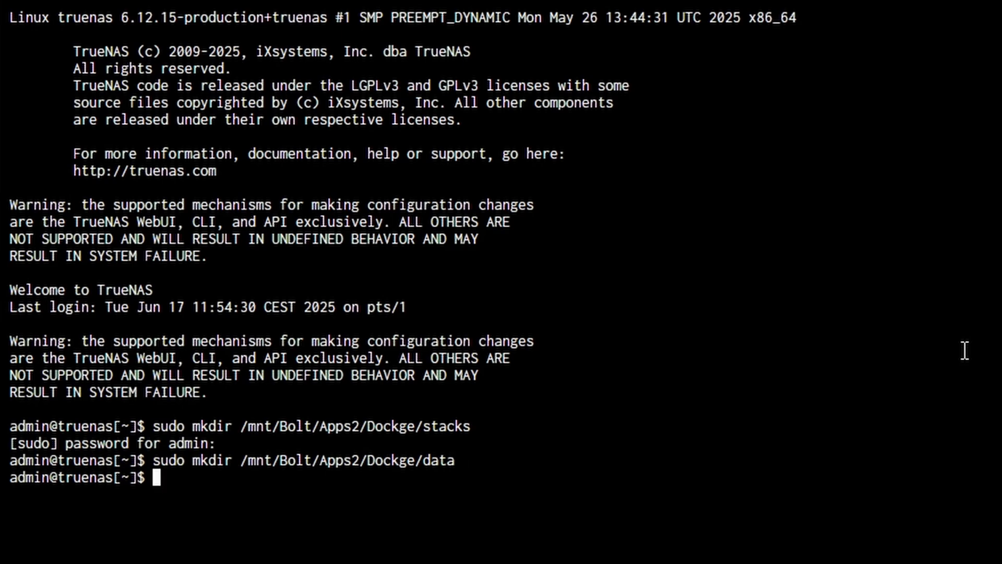
List /mnt/Bolt/Apps2/Dockge/ with ls to confirm both folders exist
key(Up)
key(Home)
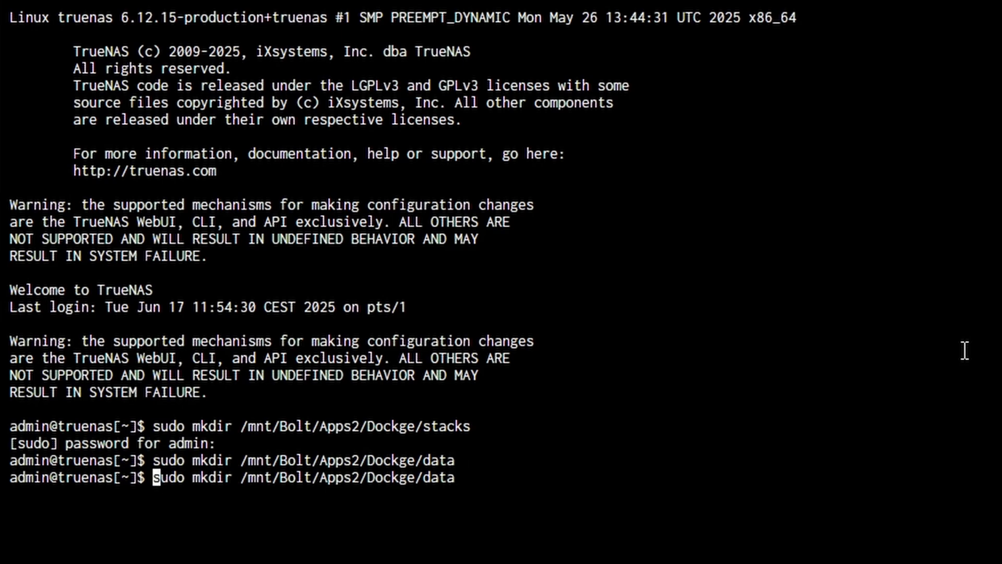
key(Delete)
key(Delete)
key(Delete)
key(Delete)
key(Delete)
key(Delete)
key(Delete)
key(Delete)
key(Delete)
key(Delete)
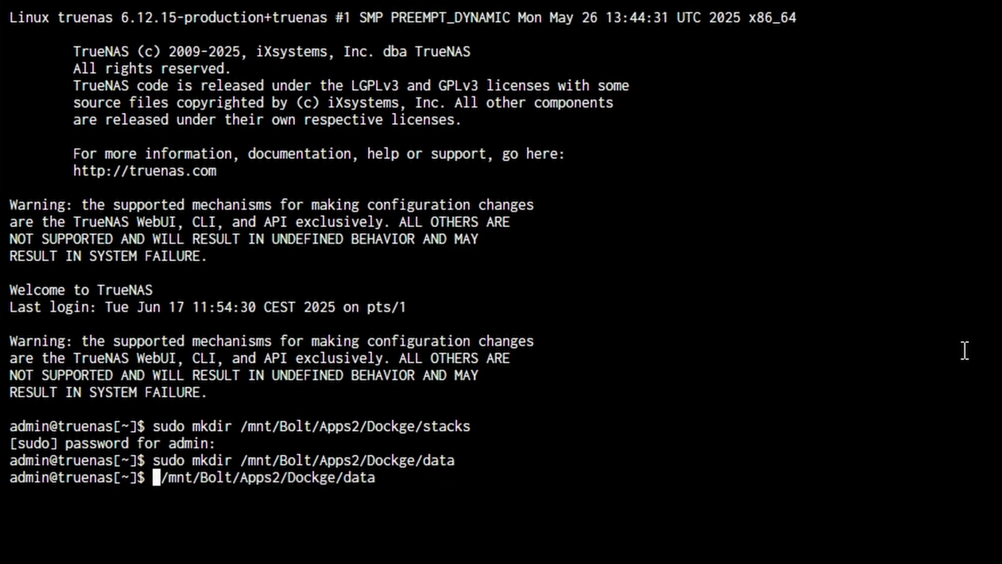
text(ls)
key(End)
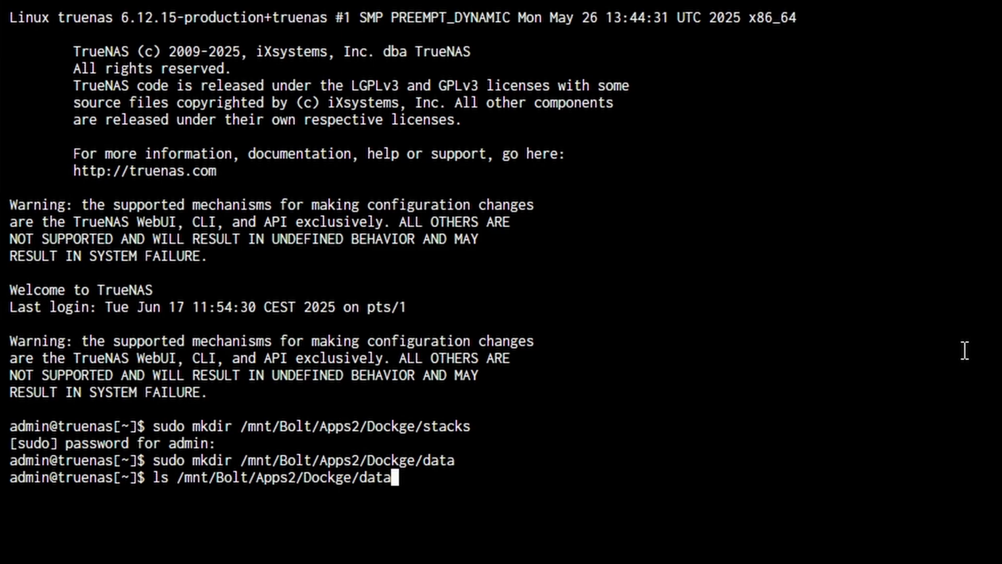
key(BackSpace)
key(BackSpace)
key(BackSpace)
key(BackSpace)
key(Return)
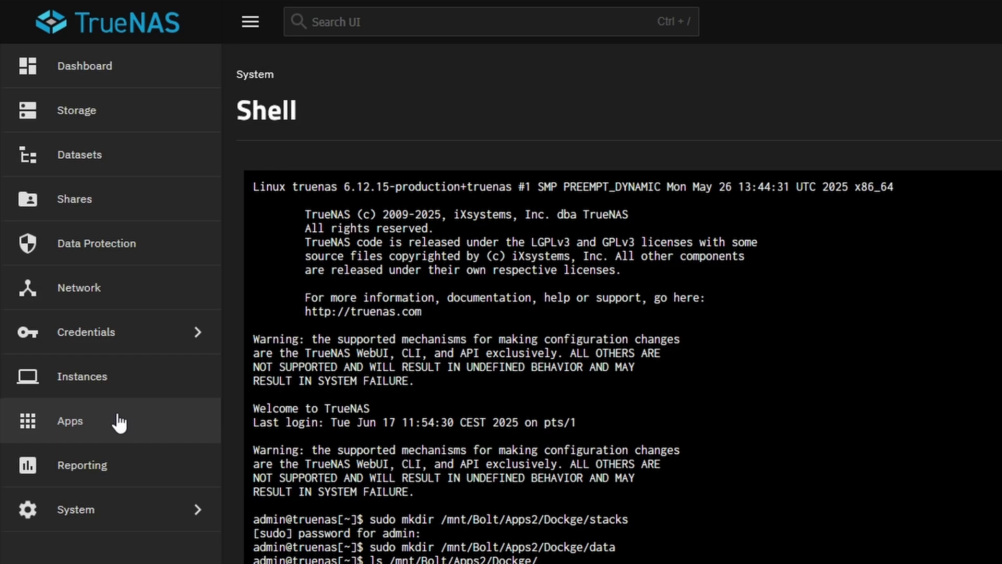
Find Dockge in the Apps catalog and start installing another instance
click(119, 421)
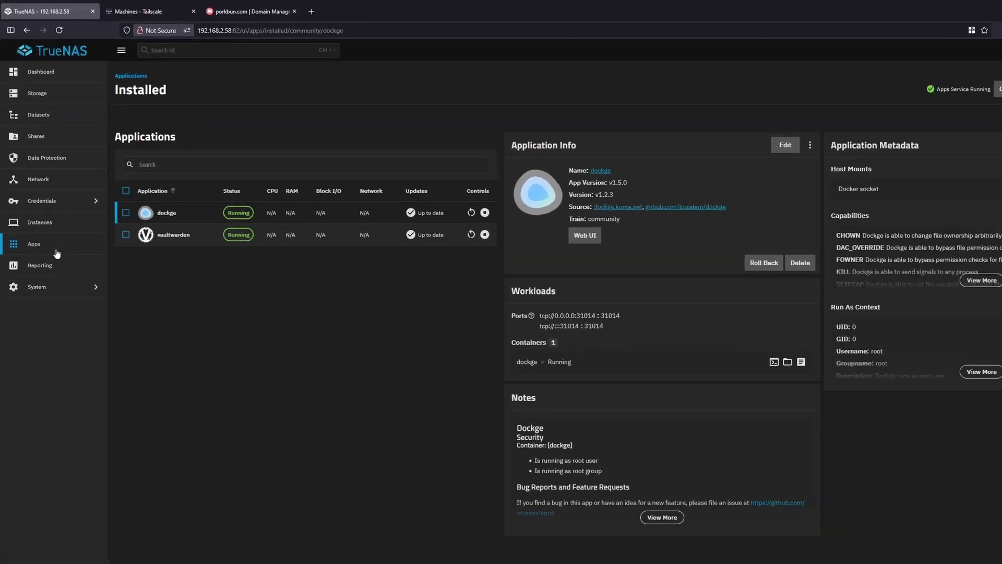
click(951, 89)
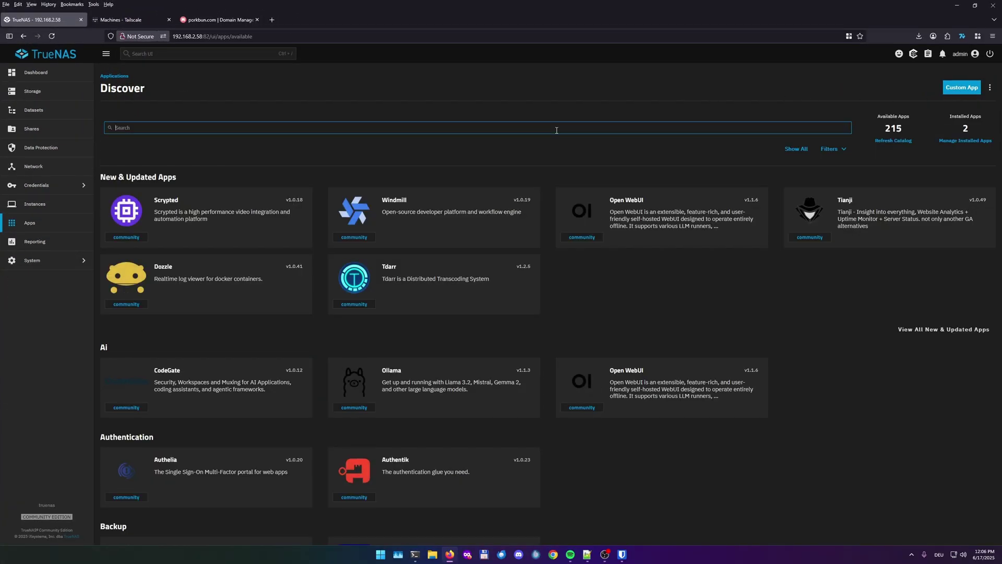
text(Dockge)
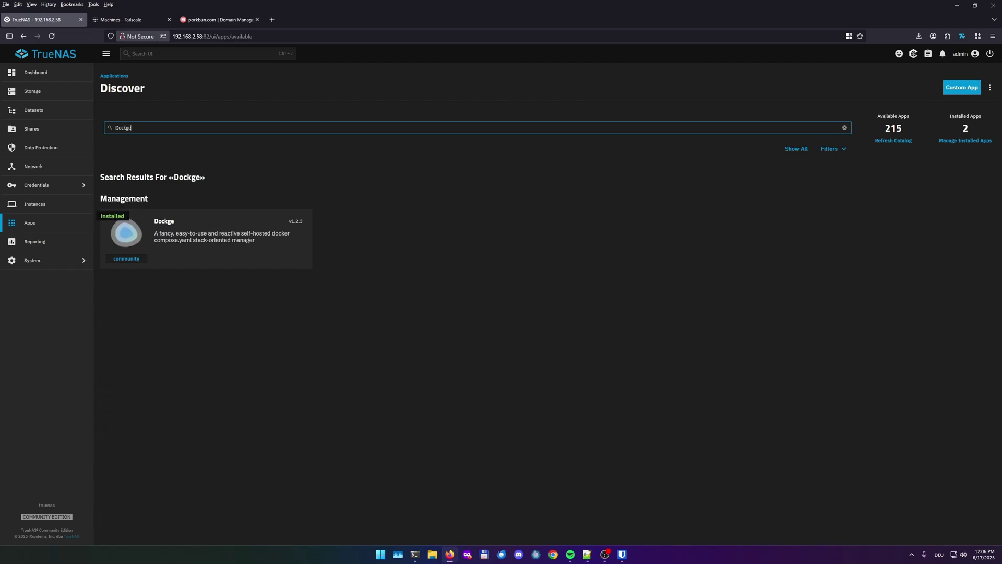
click(296, 236)
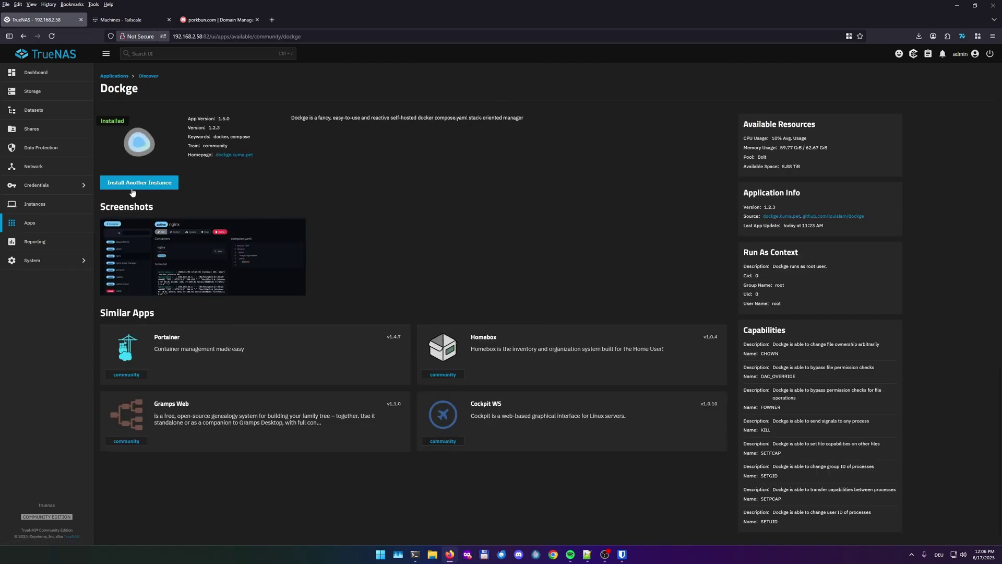
click(137, 181)
Name the new instance dockge2 and change its web UI port from 31014 to 31015
click(161, 167)
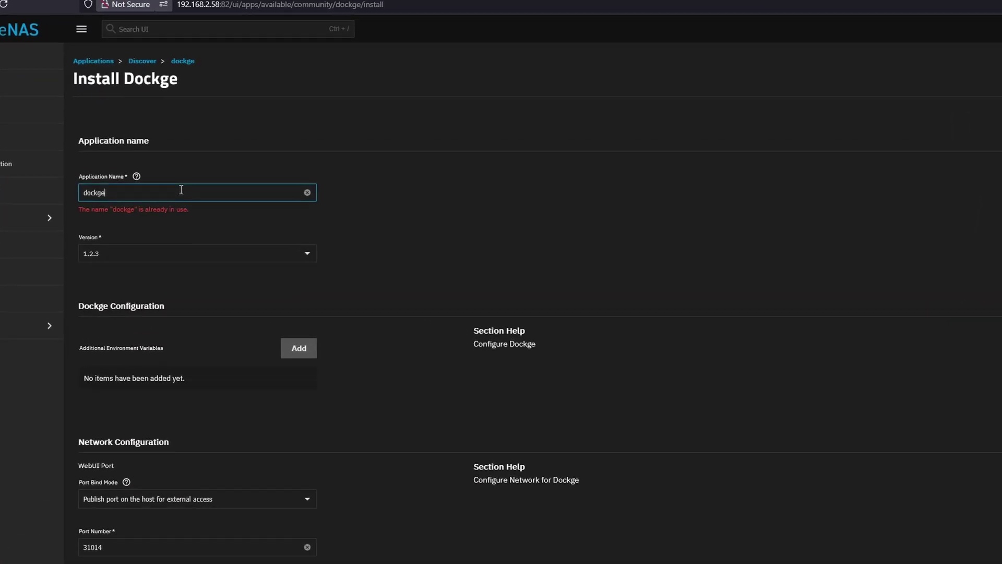
text(2)
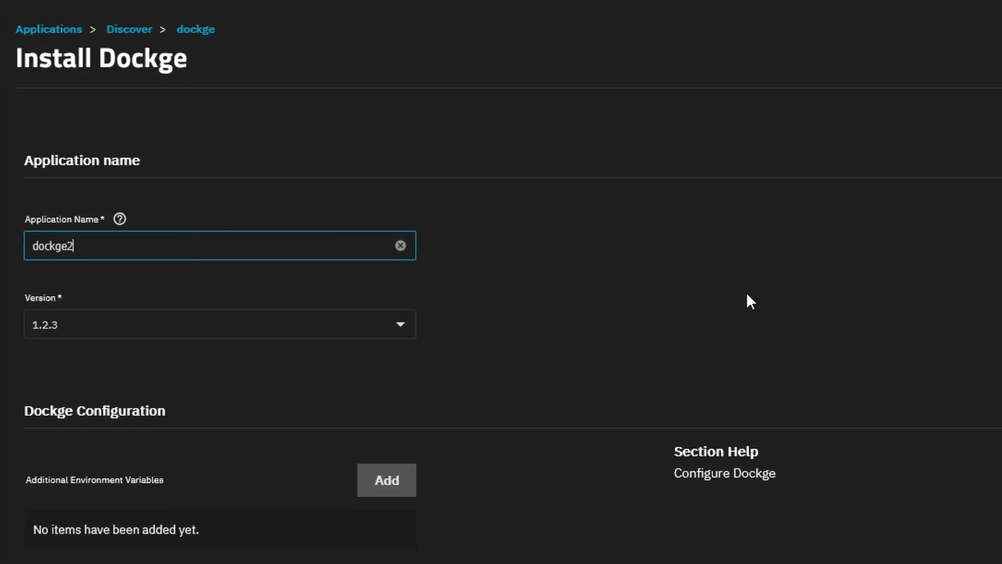
scroll(343, 470, down, 10)
click(134, 240)
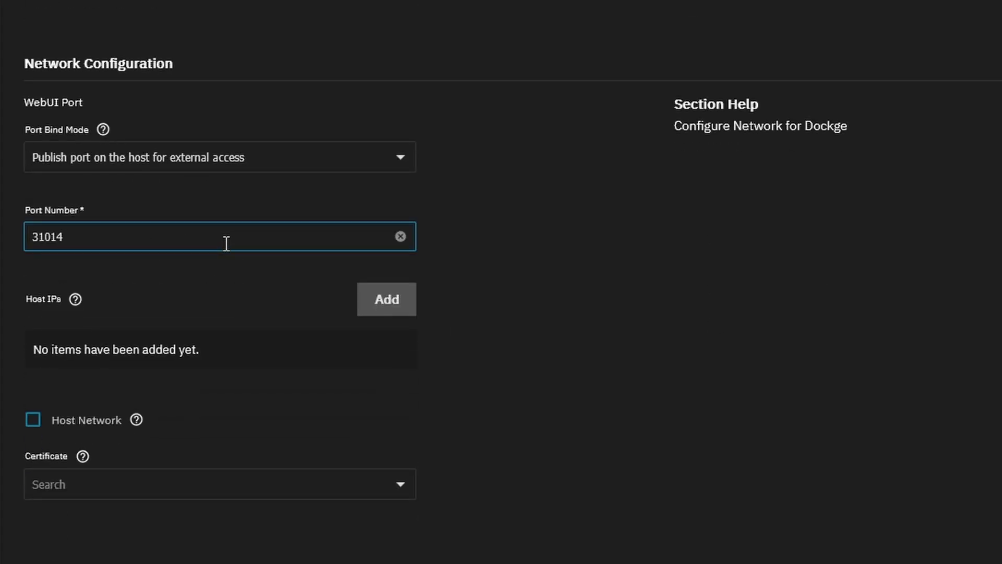
key(BackSpace)
text(5)
Set stacks storage to Host Path /mnt/Bolt/Apps2/Dockge/stacks
scroll(490, 141, down, 10)
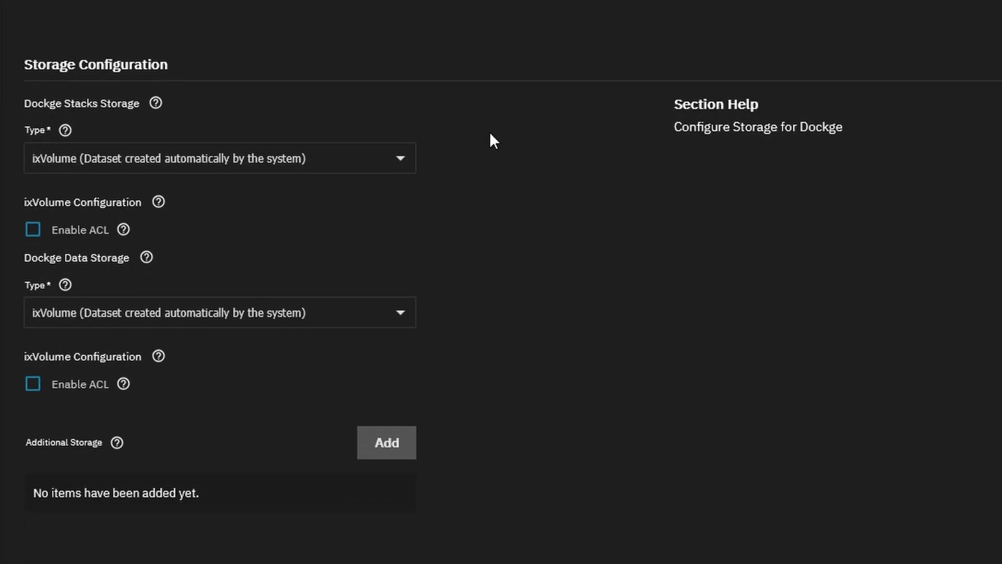
click(320, 161)
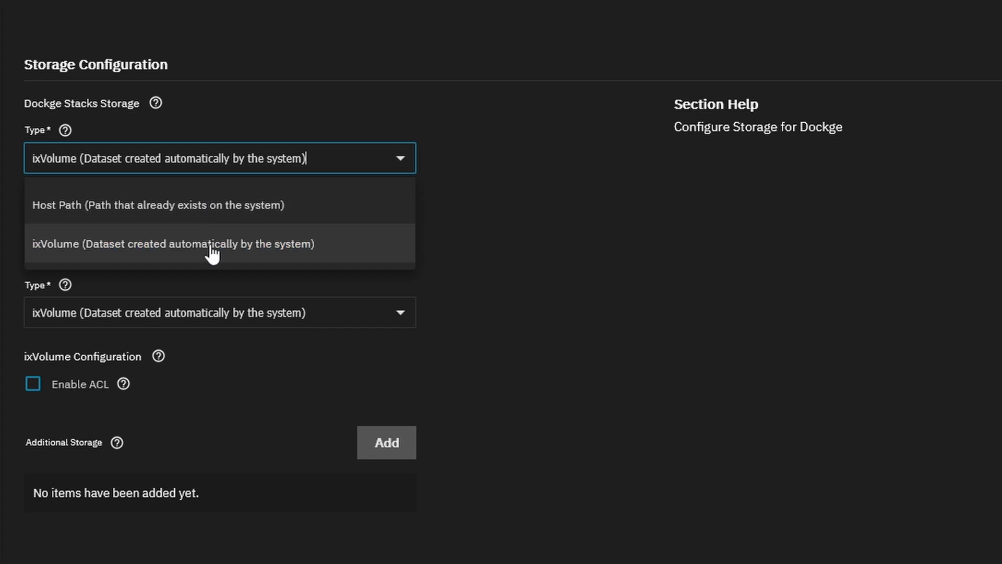
click(255, 206)
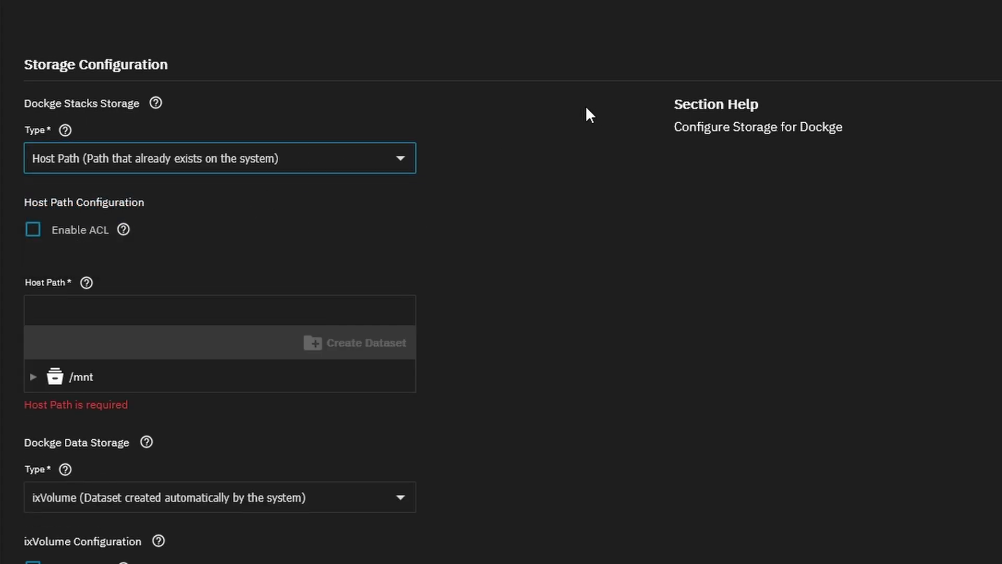
scroll(65, 169, down, 5)
click(33, 111)
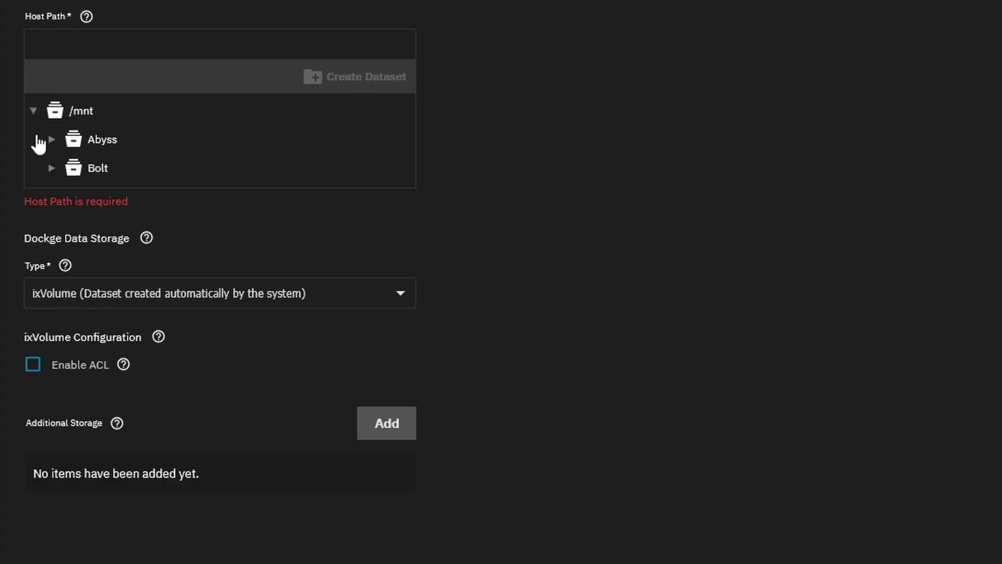
click(52, 171)
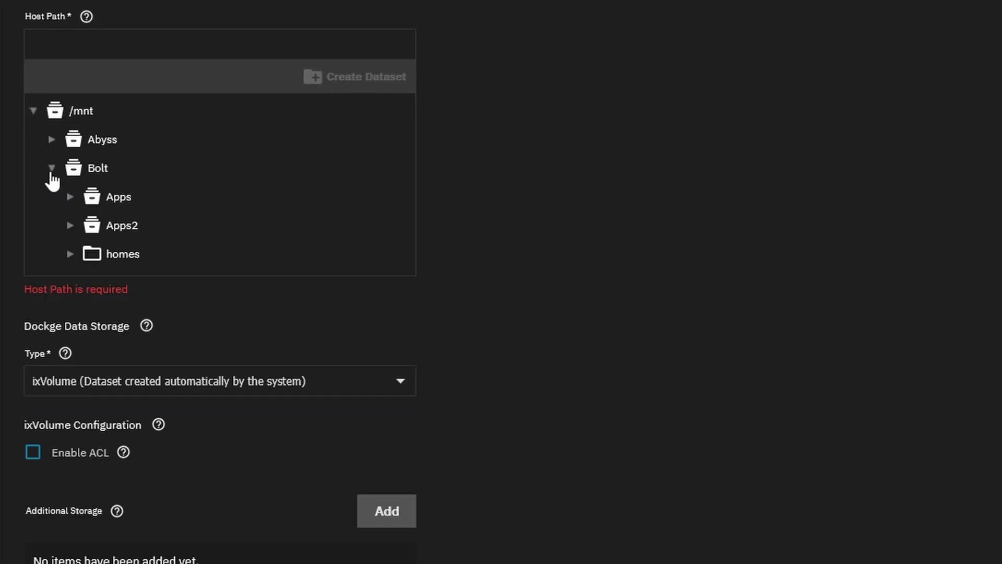
click(69, 227)
click(89, 256)
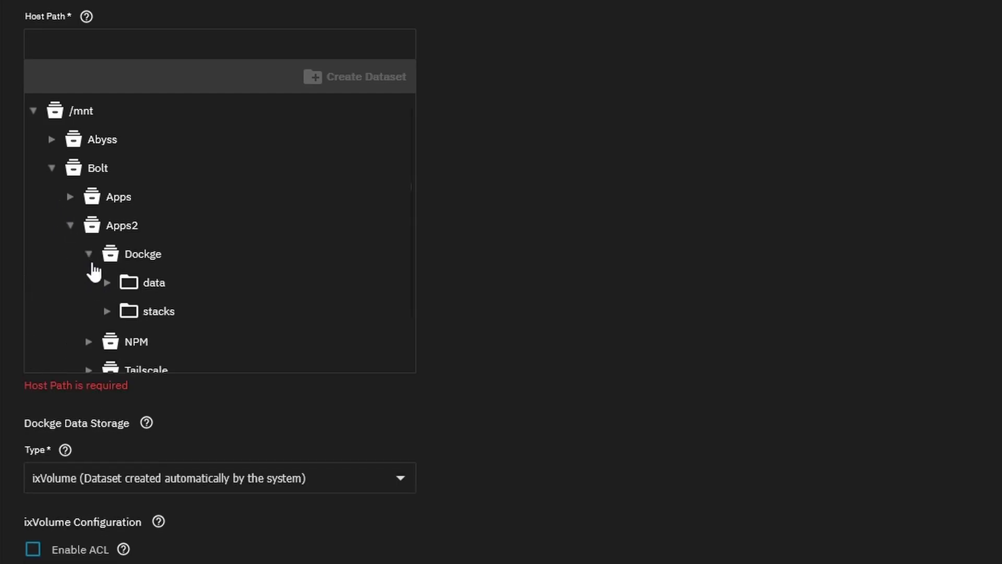
click(157, 312)
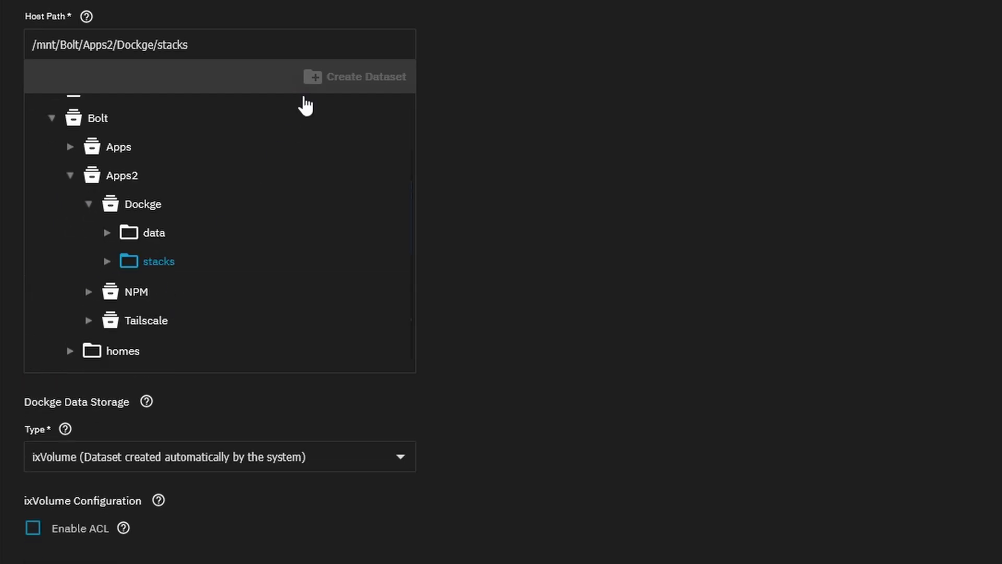
Set Dockge data storage to Host Path /mnt/Bolt/Apps2/Dockge/data
scroll(157, 115, down, 3)
click(134, 277)
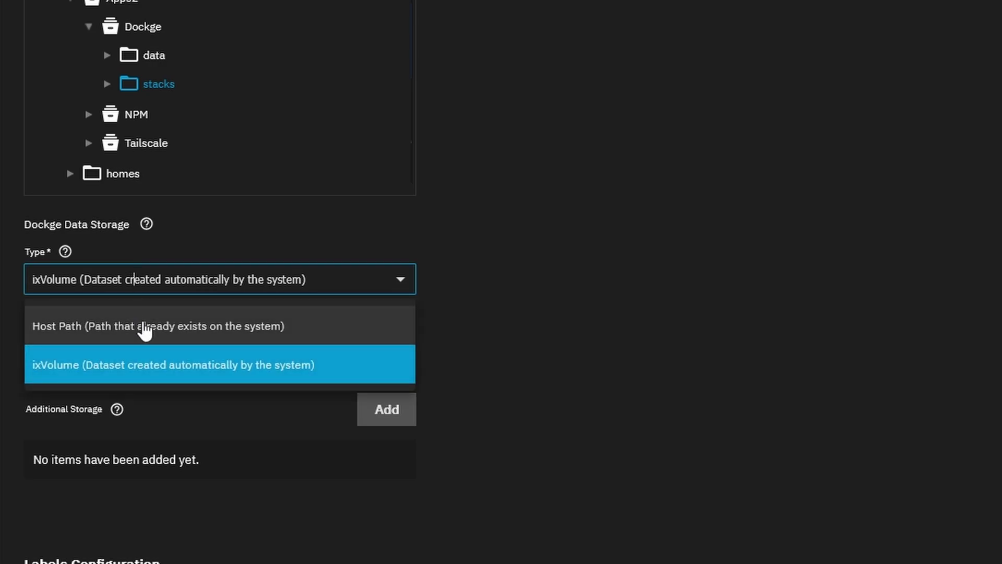
click(145, 327)
scroll(204, 243, down, 3)
click(32, 338)
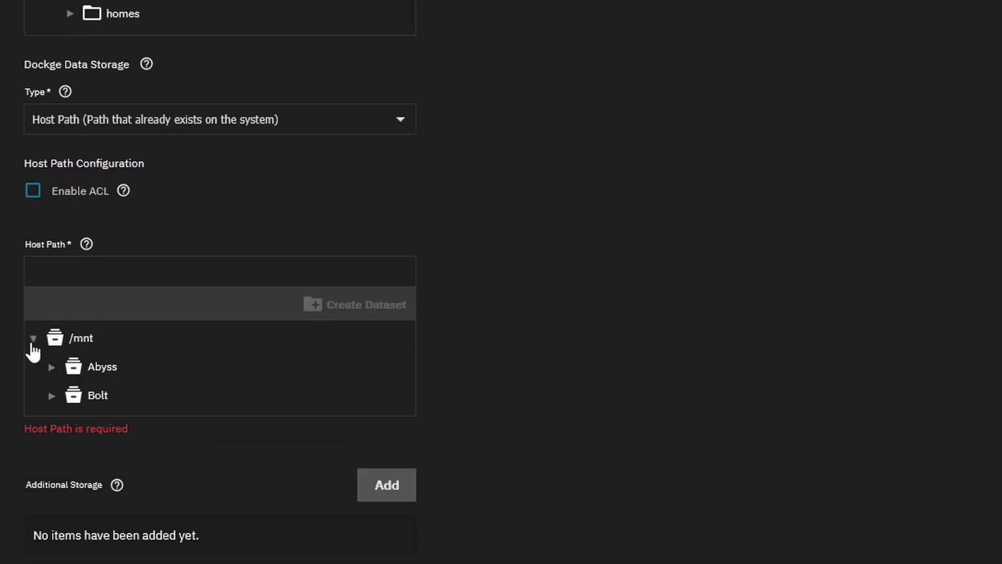
click(51, 395)
click(71, 453)
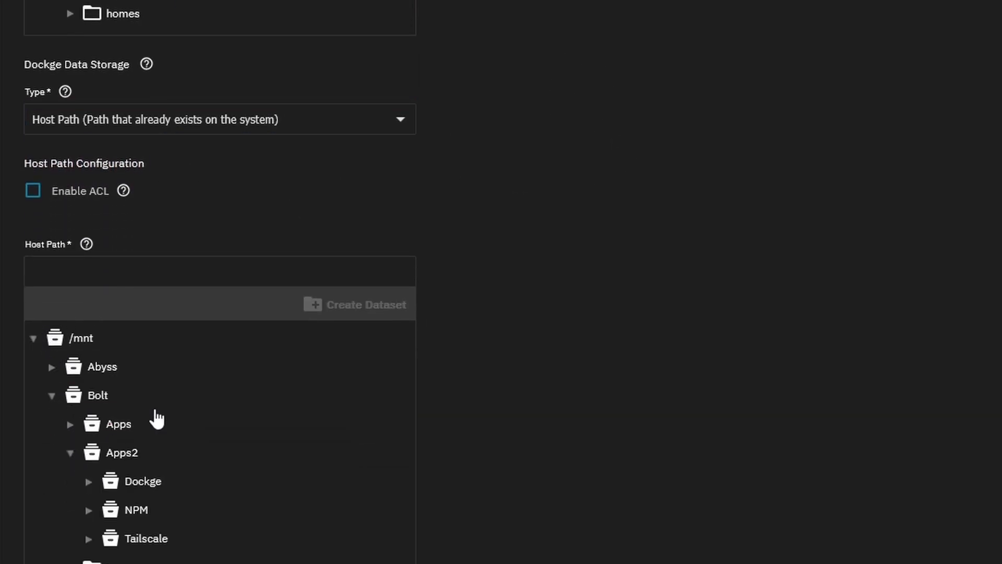
scroll(160, 410, down, 3)
click(89, 304)
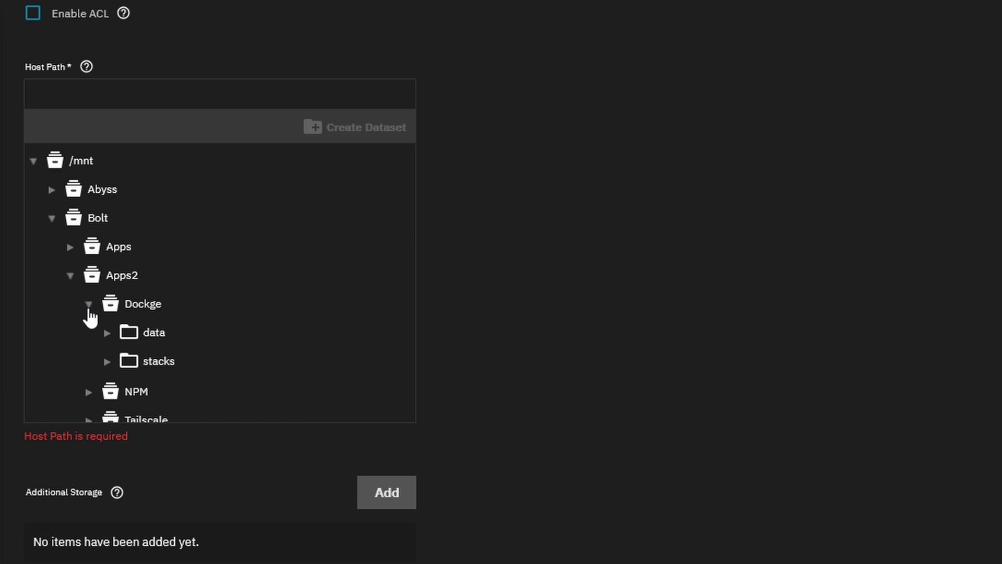
click(149, 333)
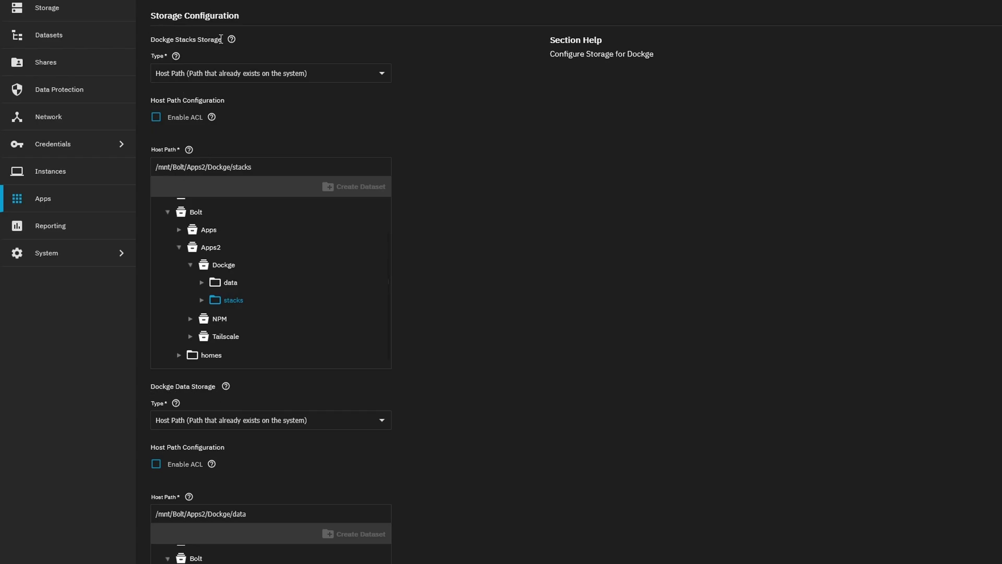
scroll(593, 191, down, 10)
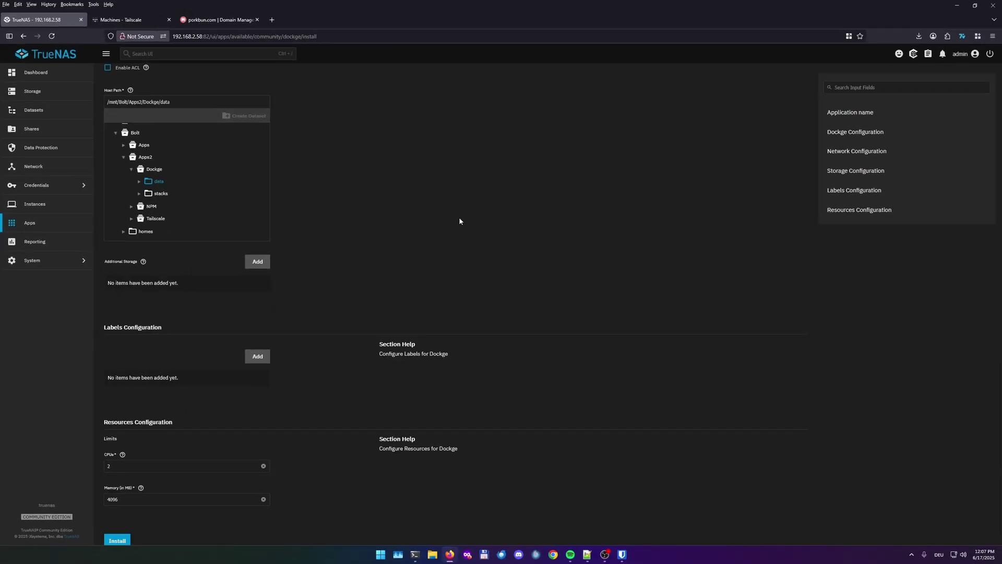
Install the dockge2 app and view its details once it is running on port 31015
click(120, 532)
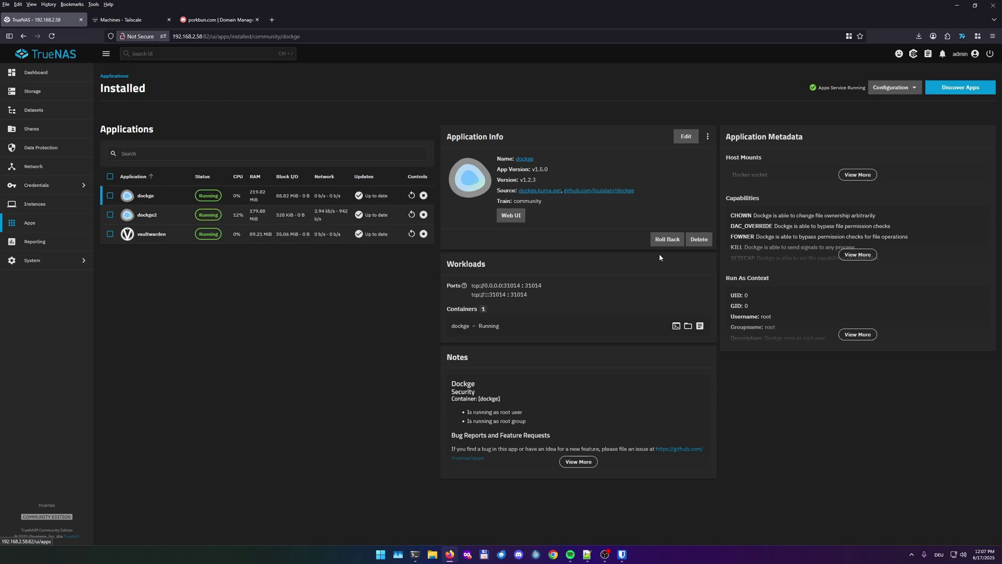
click(246, 222)
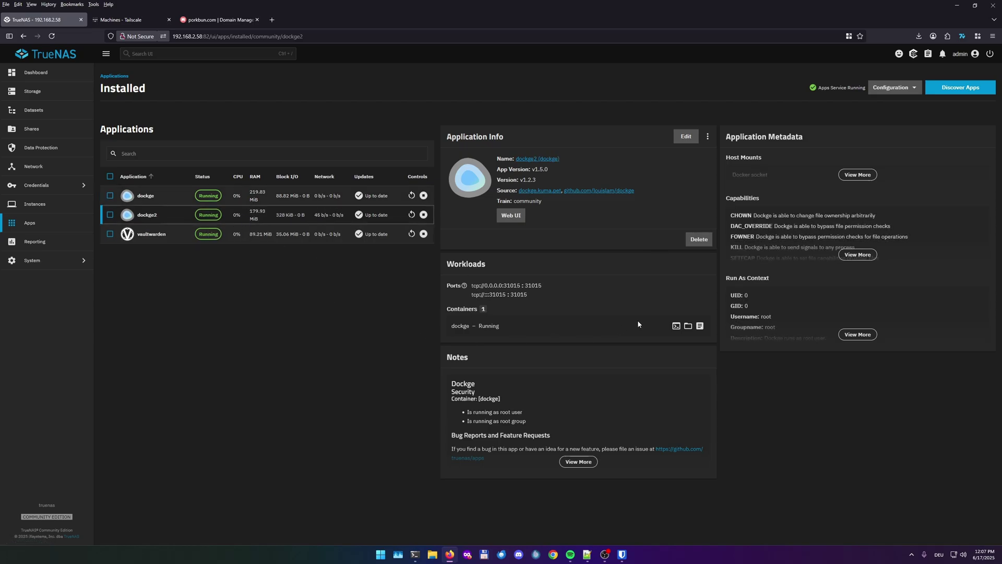
Open the dockge2 web UI and create the admin account with a username and the pasted password
click(509, 215)
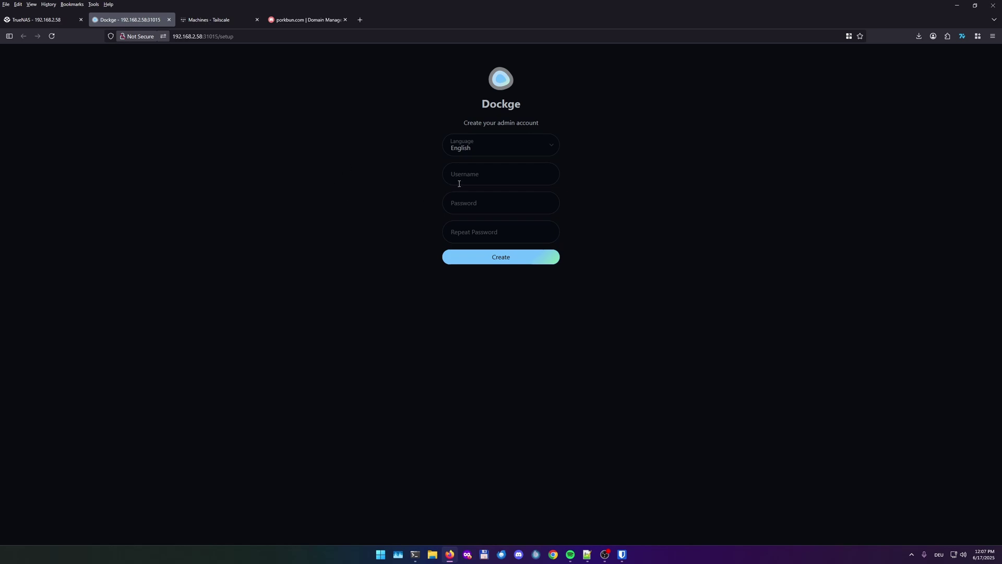
click(470, 180)
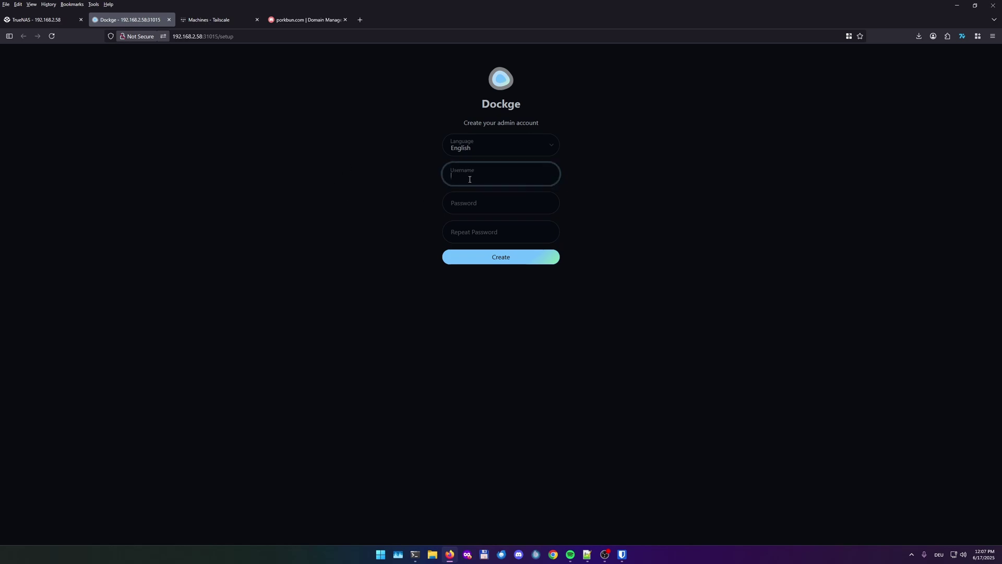
text(Zets)
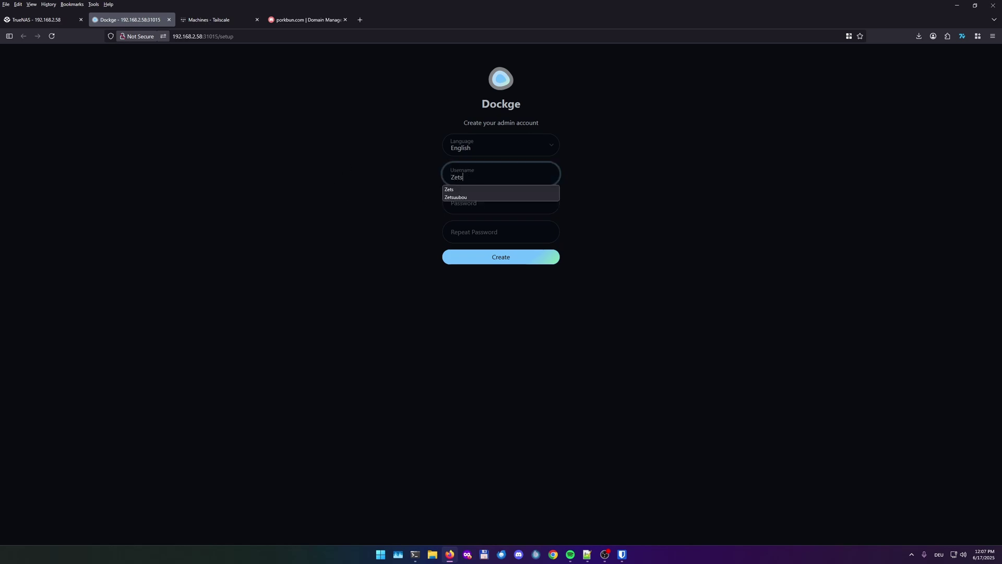
click(501, 202)
key(ctrl+v)
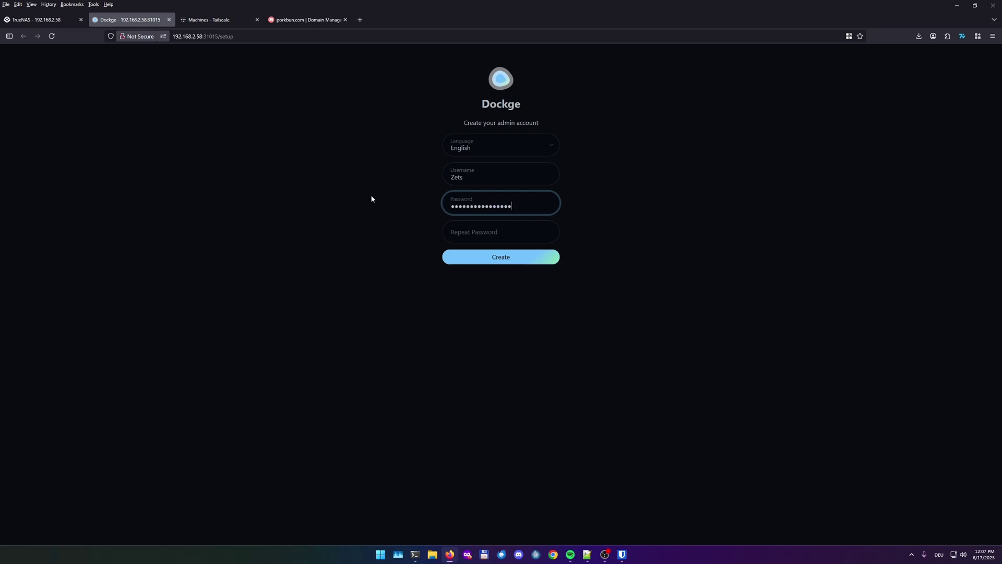
click(518, 235)
key(ctrl+v)
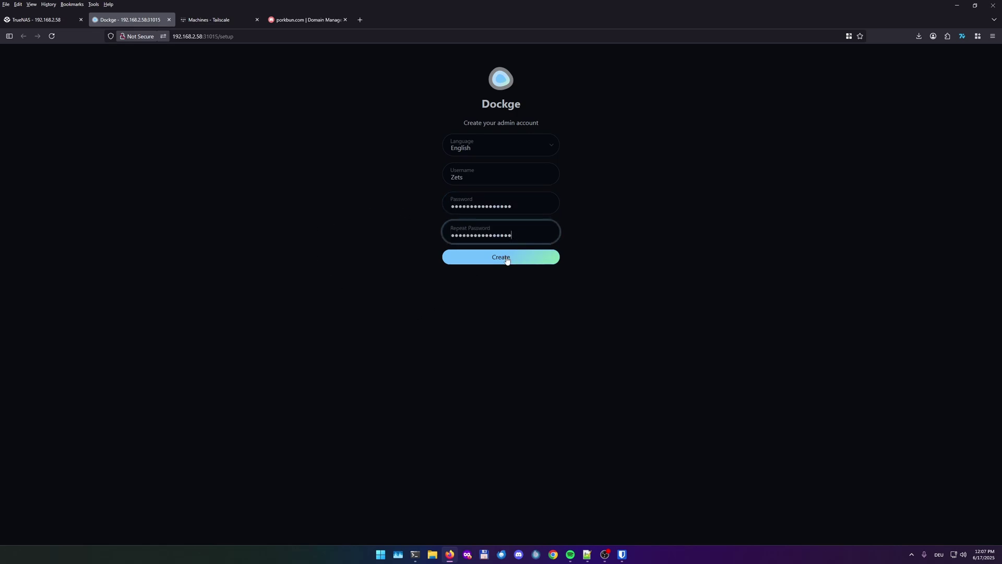
click(507, 260)
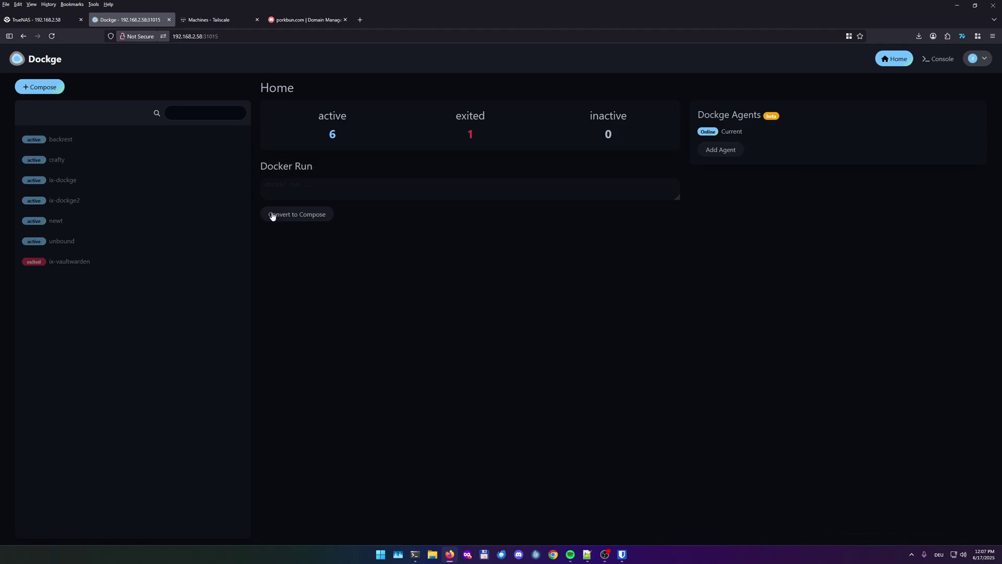
Start a new compose stack and delete the nginx template YAML
click(36, 89)
drag(697, 186, 587, 101)
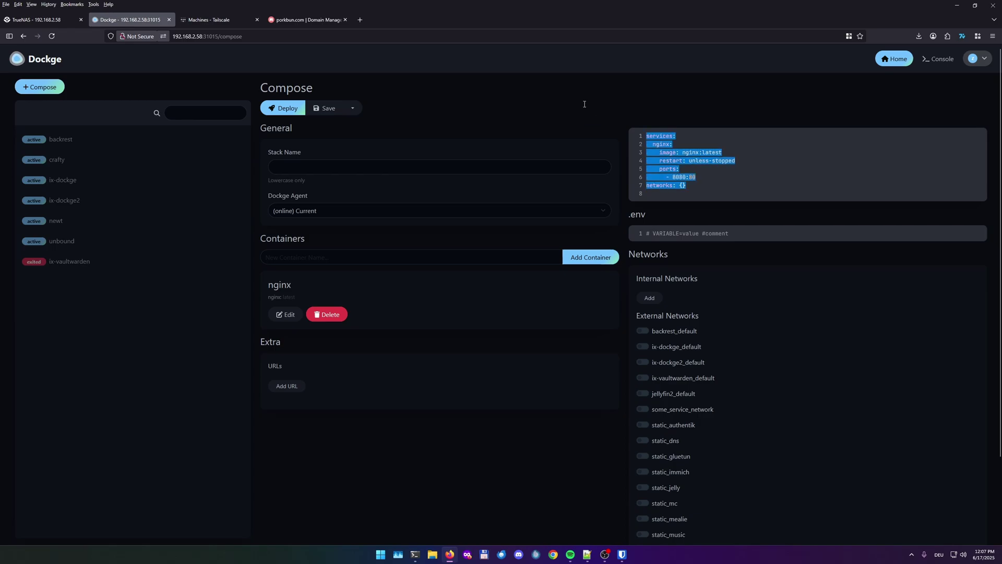
key(BackSpace)
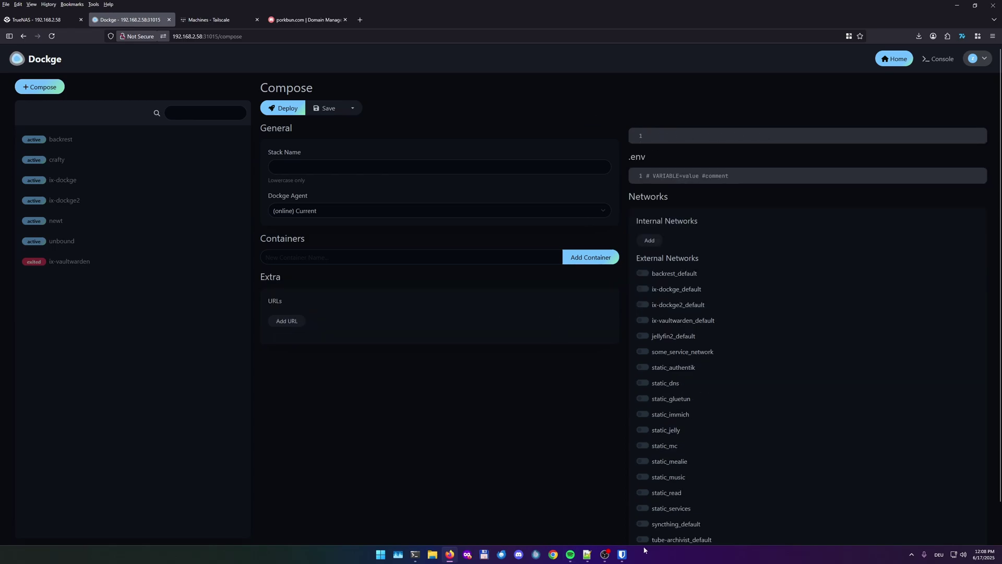
Copy the npm and npm-Tailscale compose YAML from Notepad++ and paste it into the stack editor
click(587, 554)
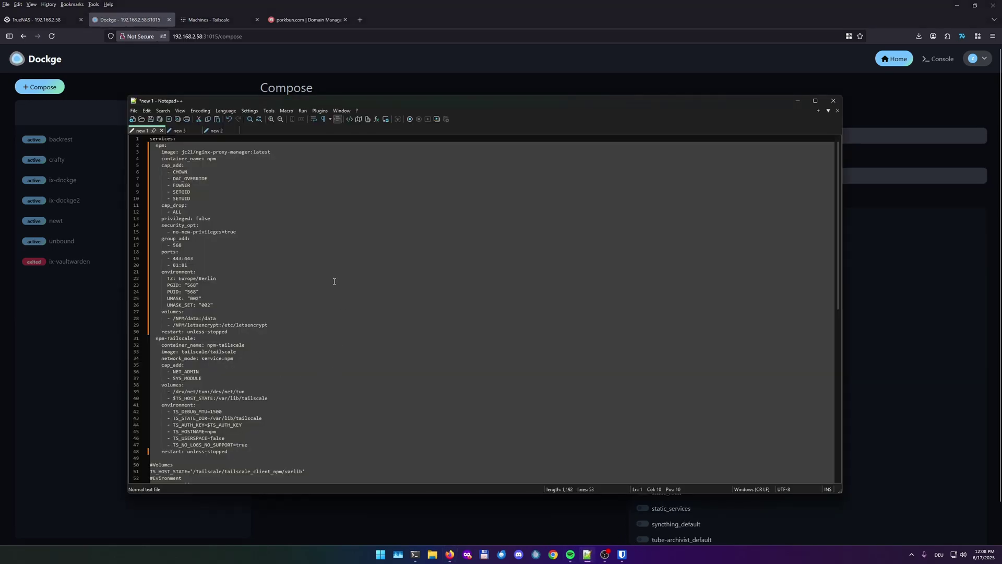
scroll(259, 400, down, 2)
drag(173, 420, 209, 137)
key(ctrl+c)
click(391, 79)
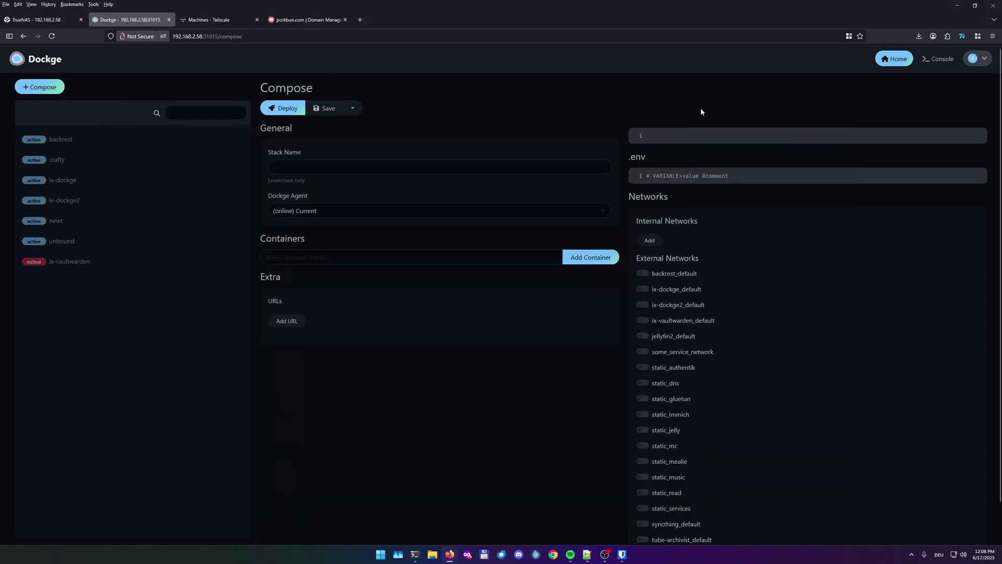
key(ctrl+v)
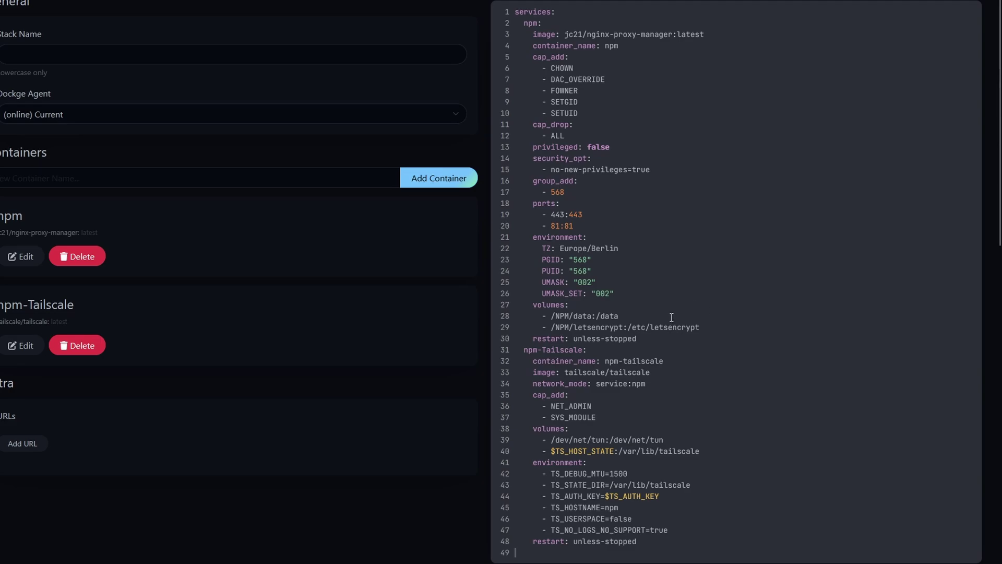
click(622, 347)
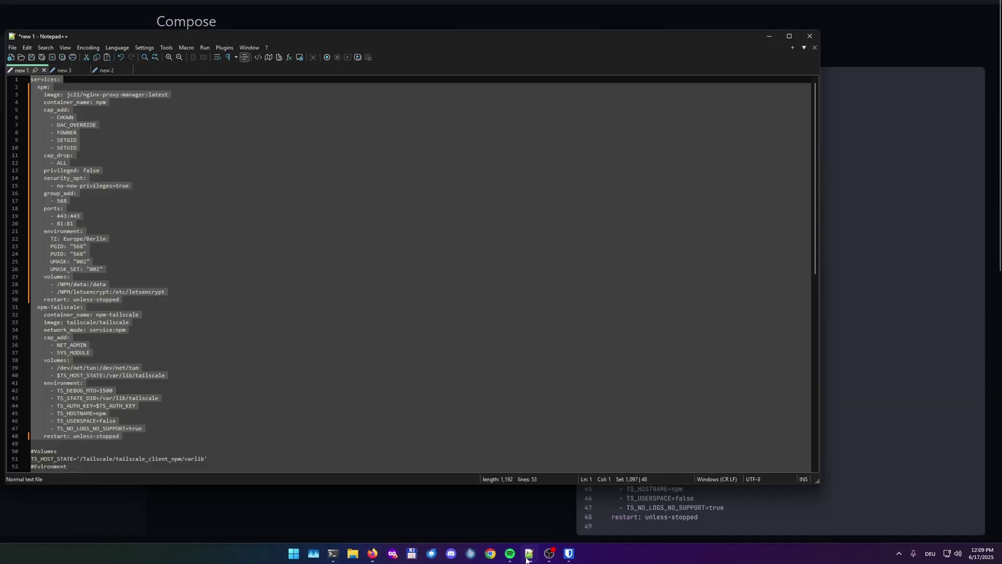
Paste the four copied environment lines over the .env placeholder line
scroll(228, 325, down, 2)
scroll(229, 324, down, 2)
drag(99, 394, 24, 361)
key(ctrl+c)
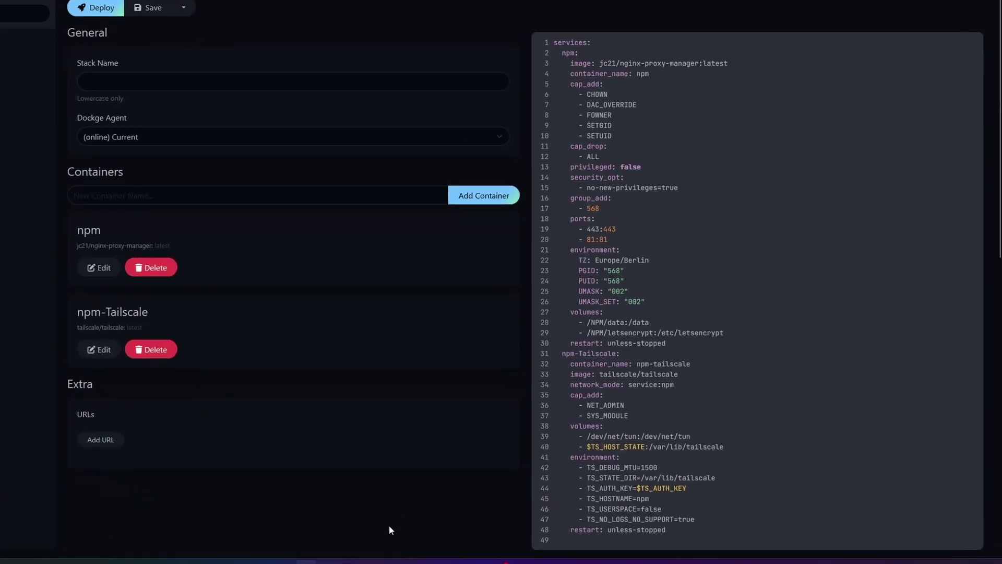
drag(673, 393, 496, 389)
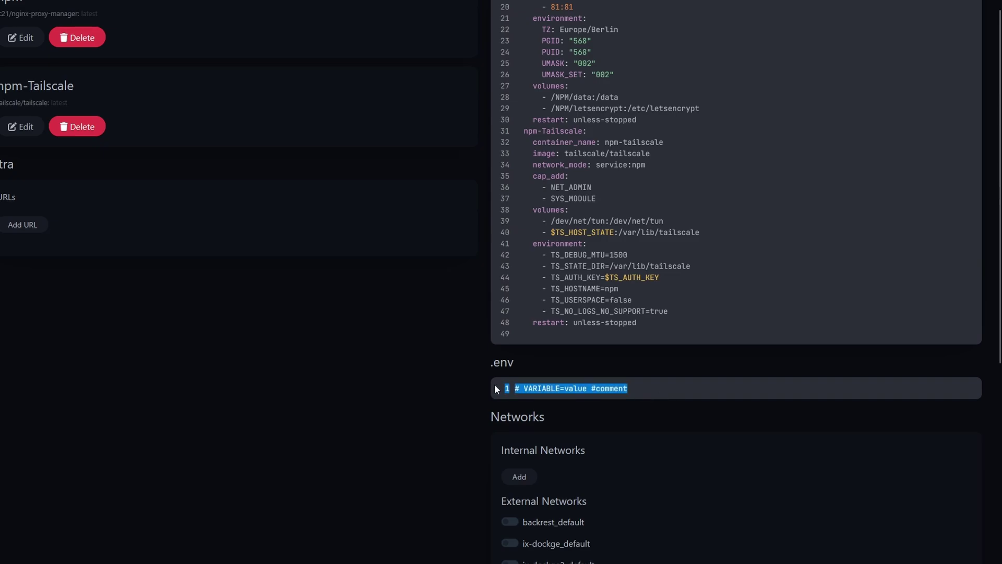
click(633, 389)
drag(643, 390, 516, 389)
key(ctrl+v)
Prefix TS_HOST_STATE with /mnt/Bolt/Apps2, giving /mnt/Bolt/Apps2/Tailscale/tailscale_client_npm/varlib, and leave TS_AUTH_KEY empty
scroll(633, 412, down, 1)
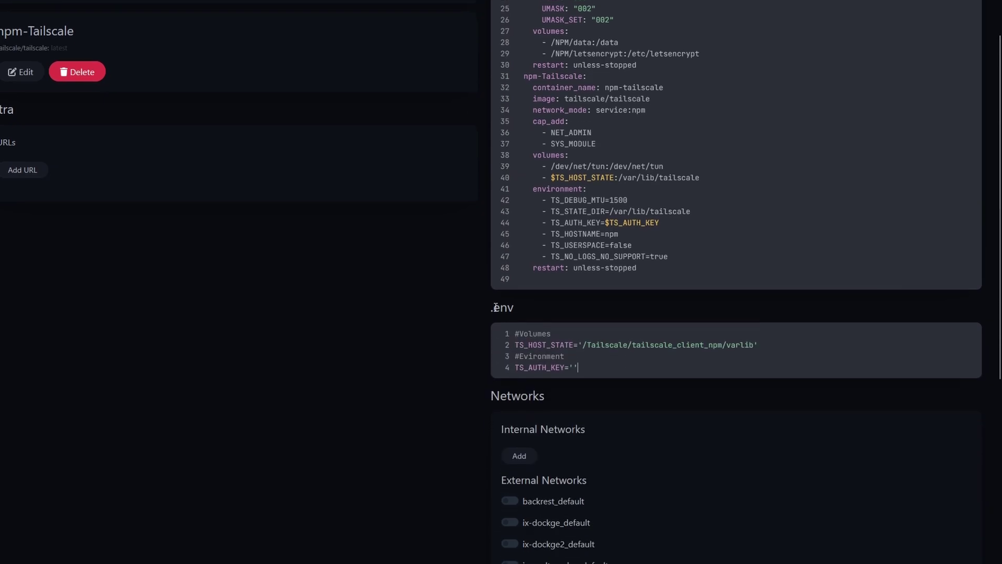
click(585, 344)
text(/mnt/Bo)
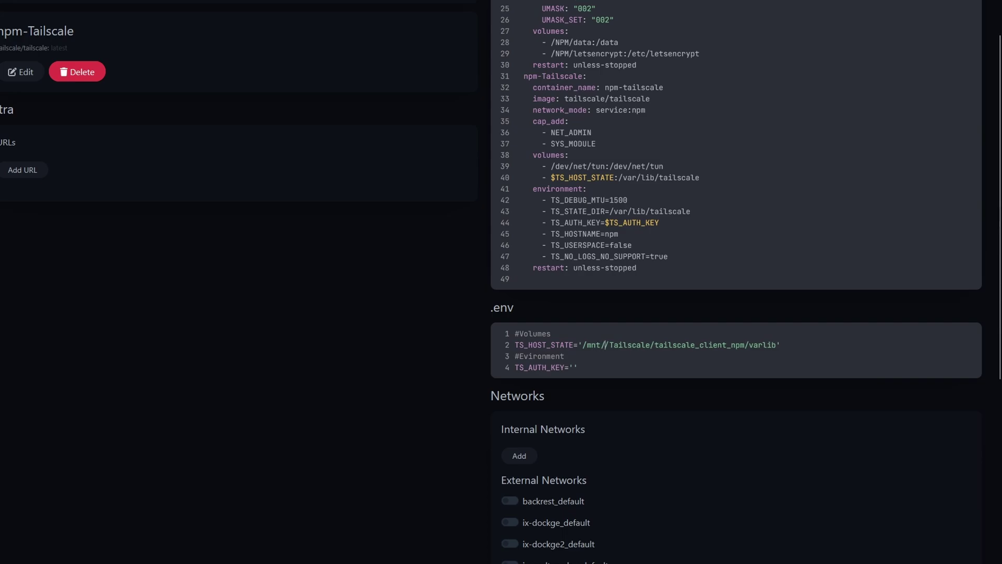
text(lt/Apps2)
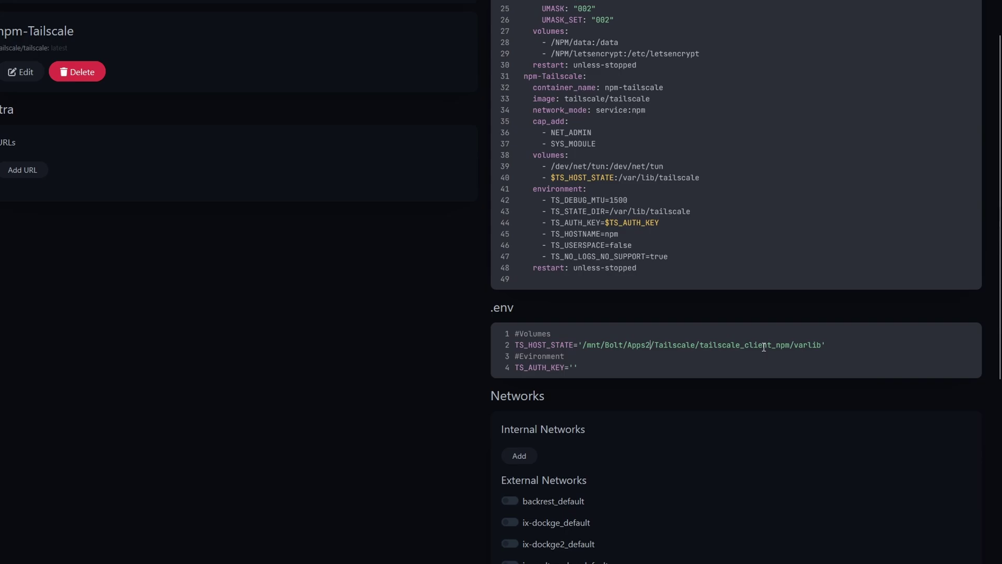
click(613, 369)
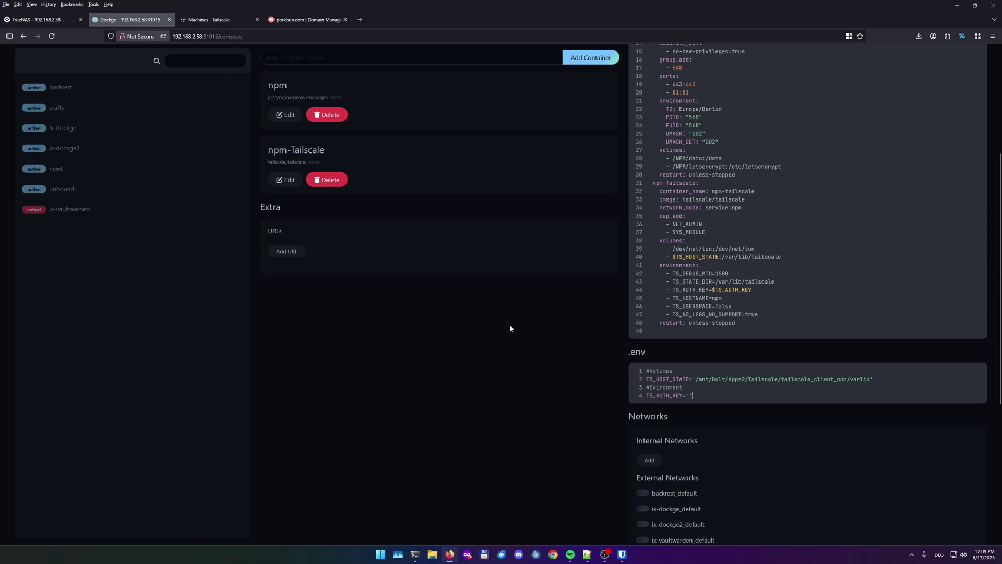
Generate a new single-use Tailscale auth key in the tailnet's Keys settings and copy its value
click(231, 21)
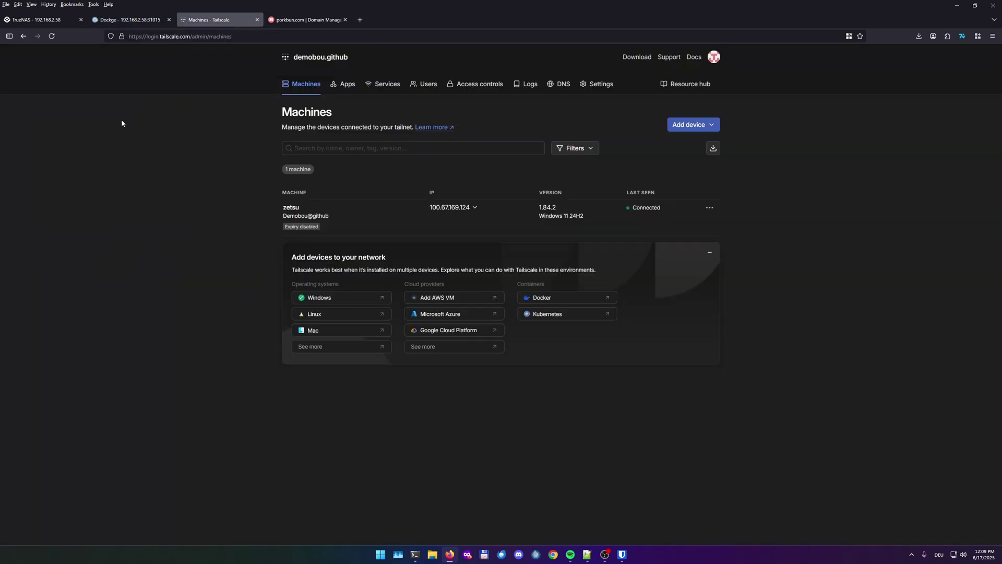
click(605, 87)
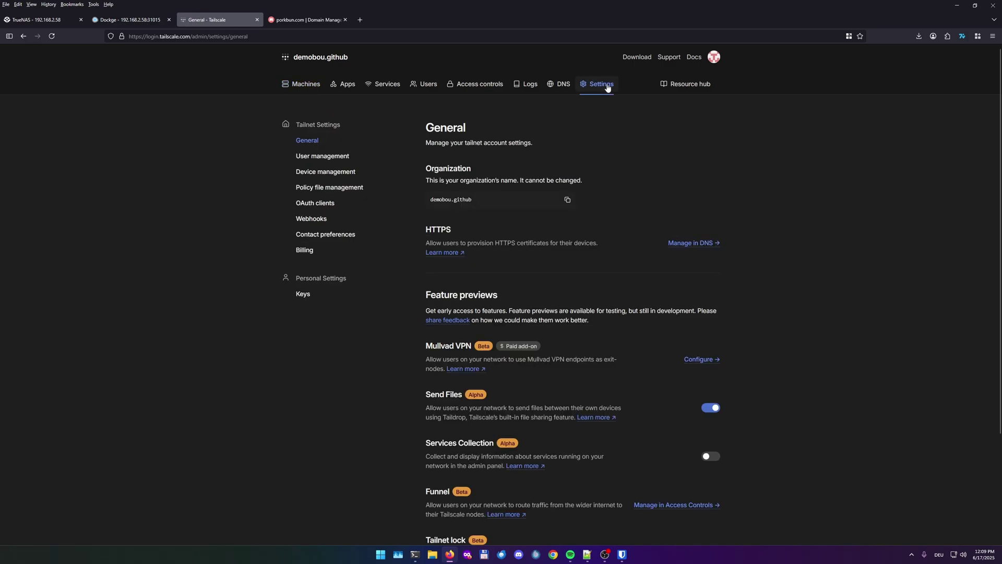
click(301, 293)
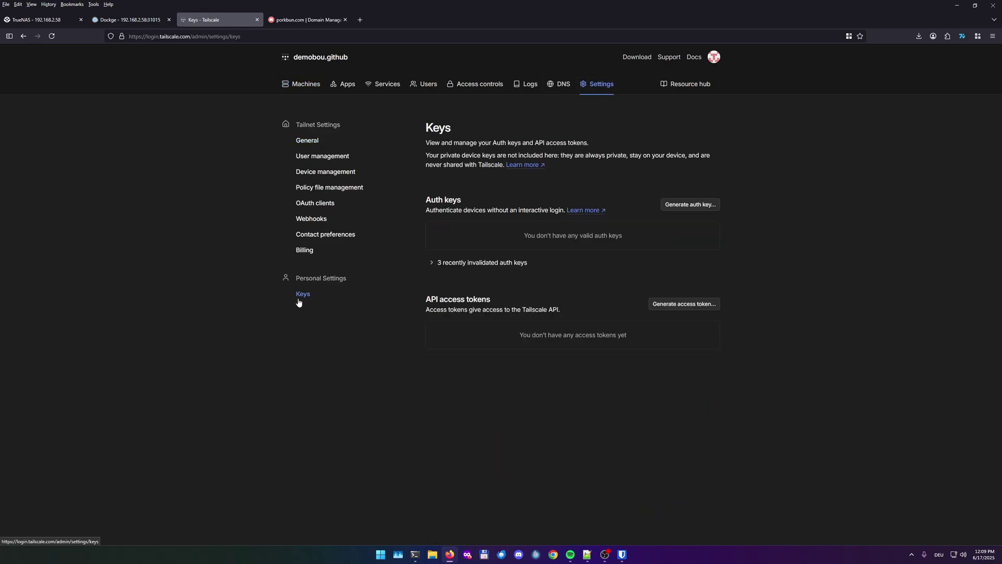
click(697, 205)
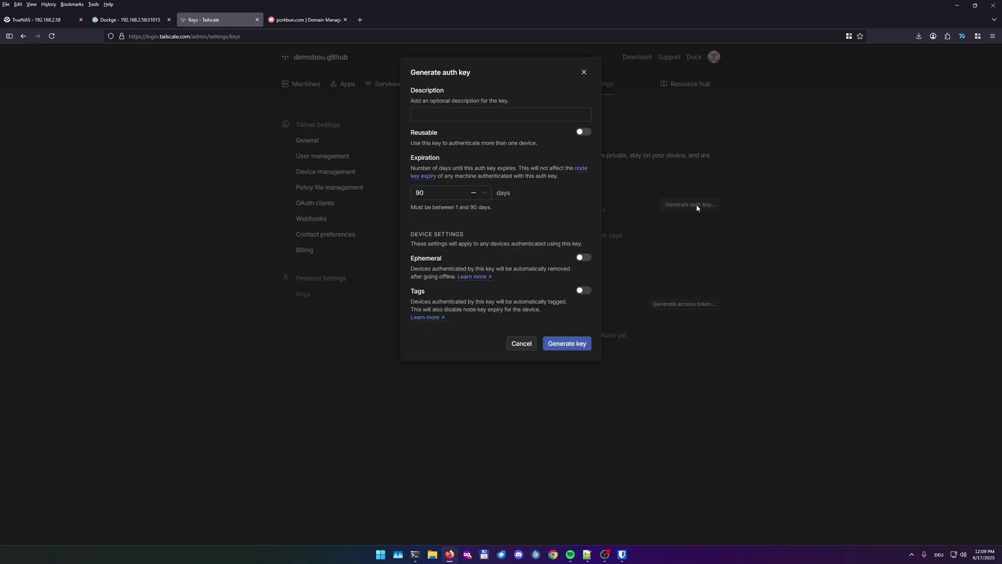
click(580, 346)
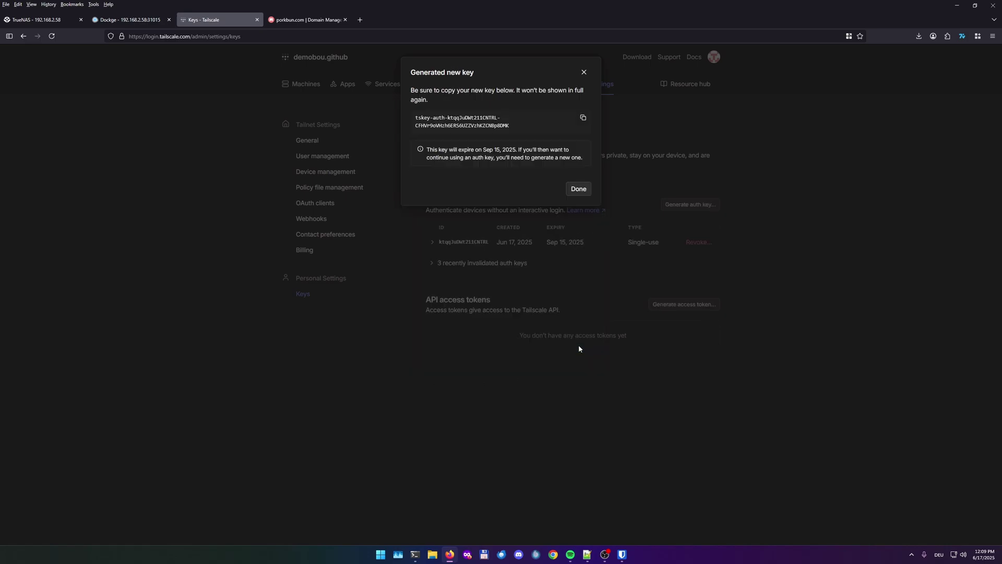
click(581, 125)
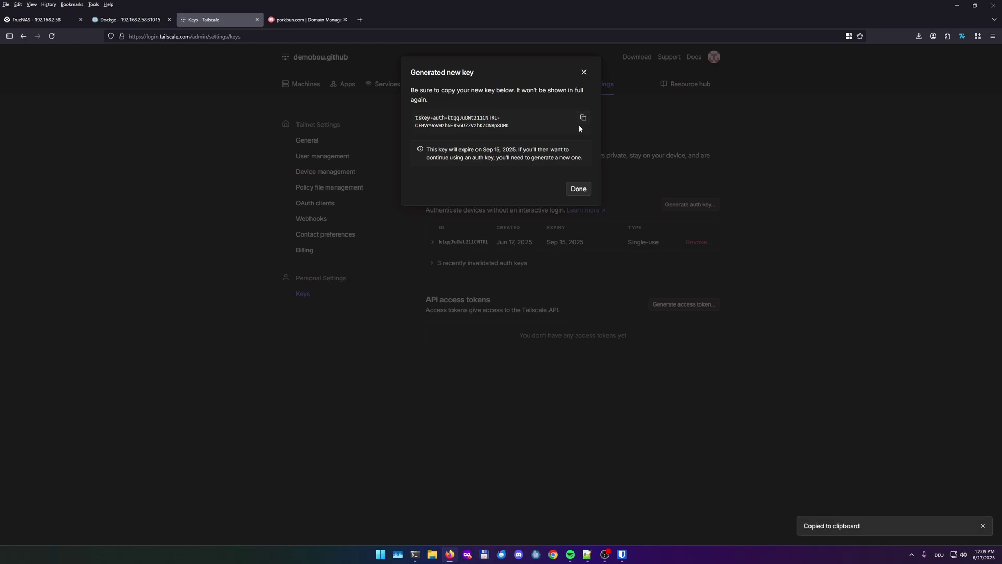
click(577, 189)
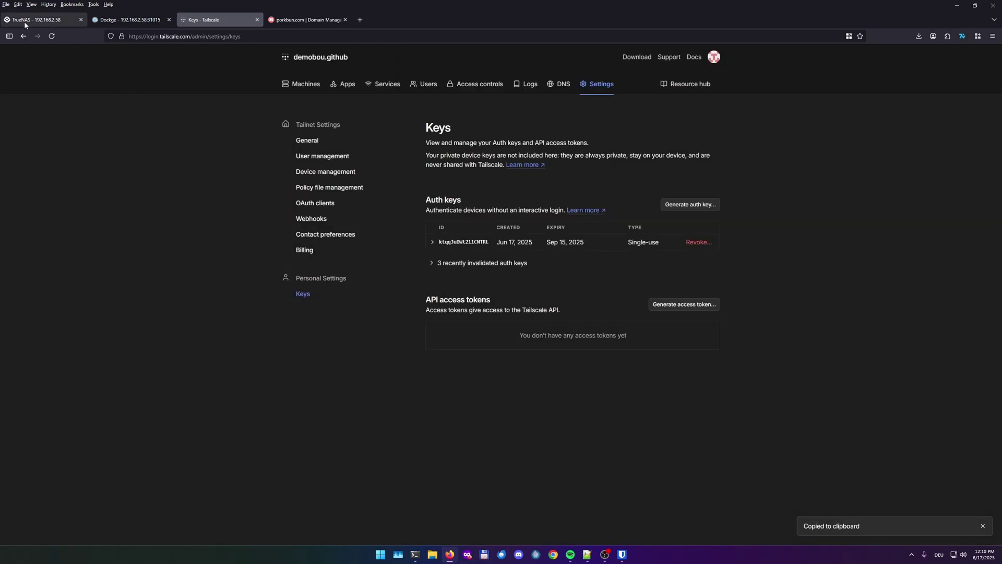
Paste the Tailscale auth key into TS_AUTH_KEY and add networks: {} on compose line 49
click(110, 20)
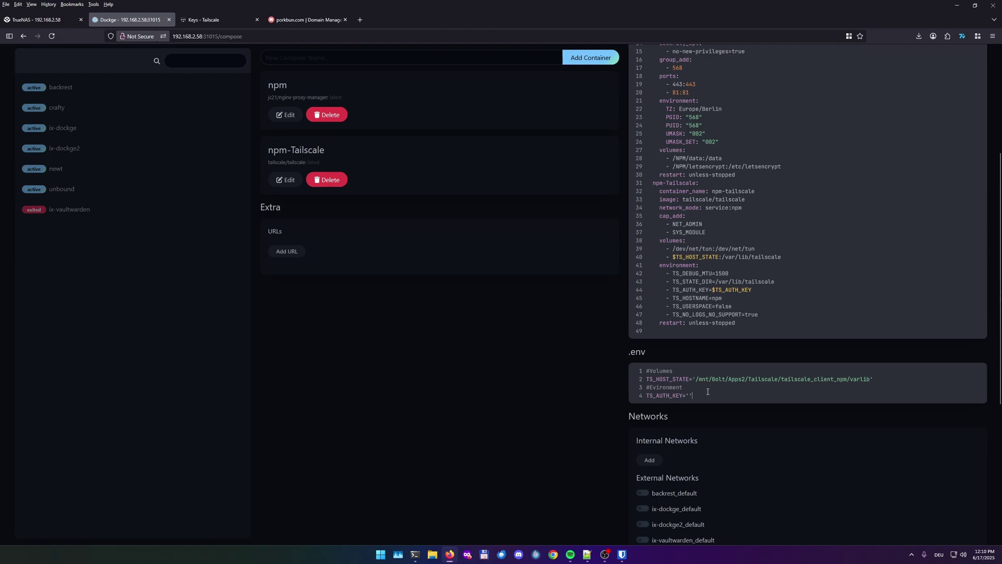
key(ctrl+v)
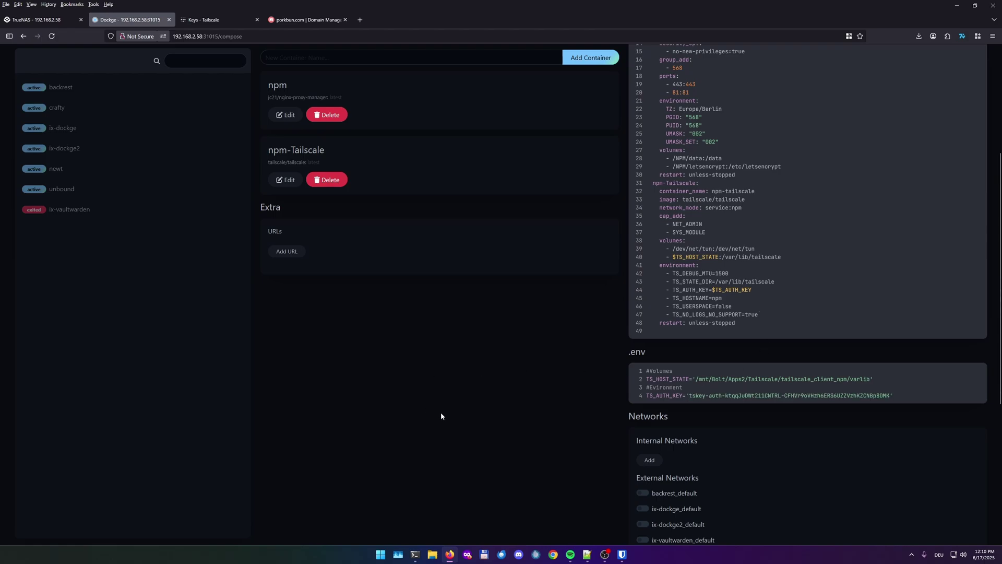
scroll(552, 301, up, 3)
click(666, 412)
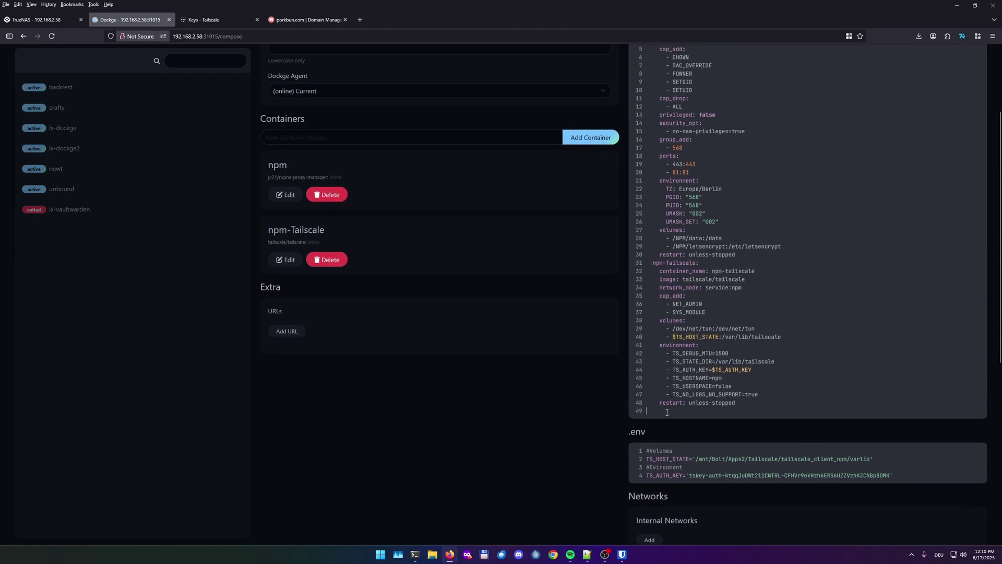
text(networks)
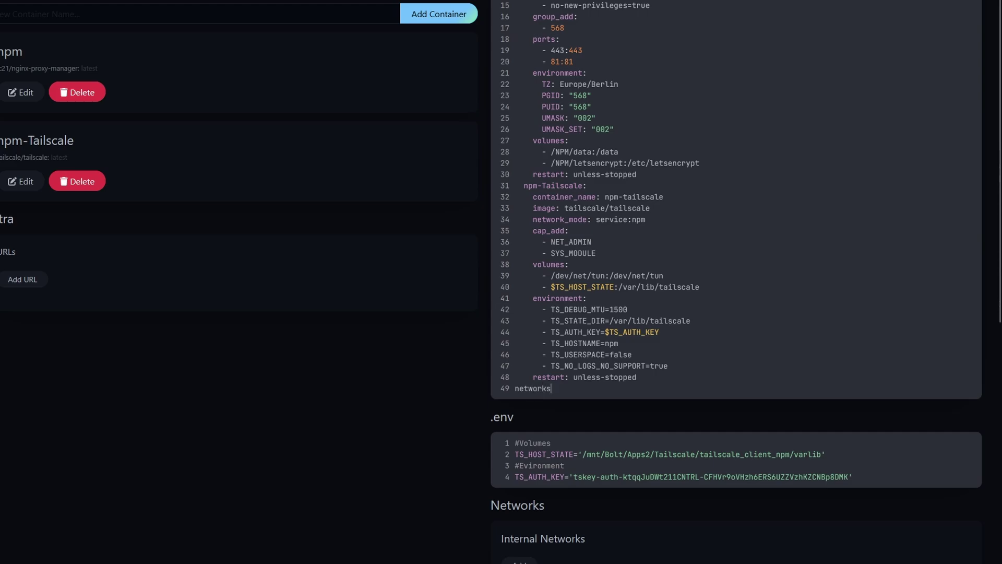
text(: {)
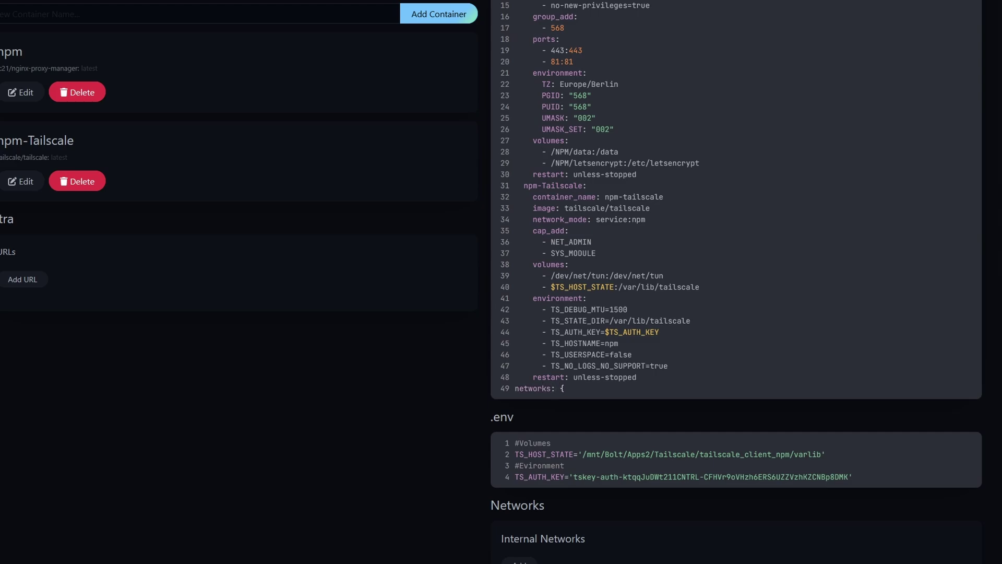
text(})
scroll(668, 157, up, 1)
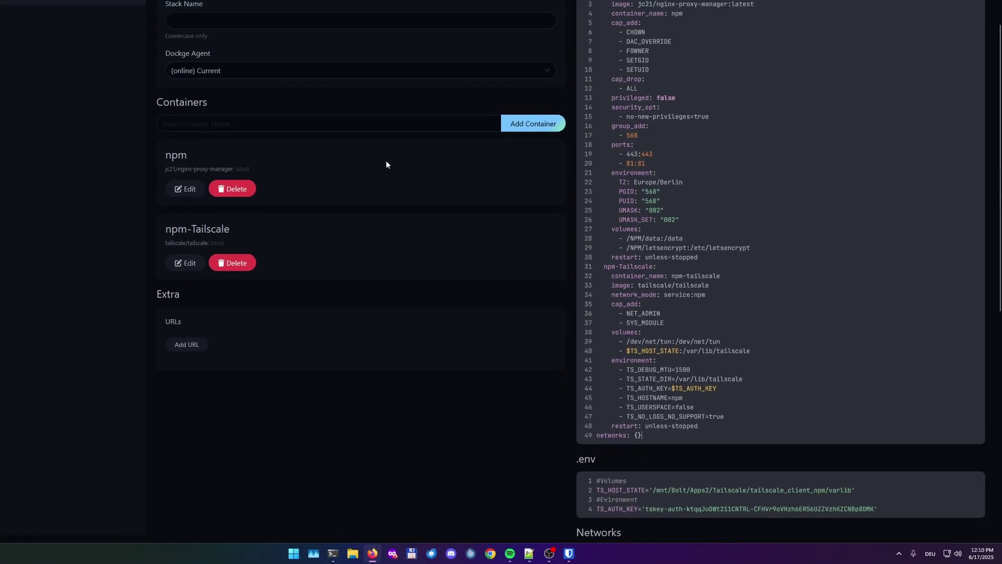
Name the stack npm and prefix the line 28 and 29 volume paths with /mnt/Bolt/Apps2
click(261, 24)
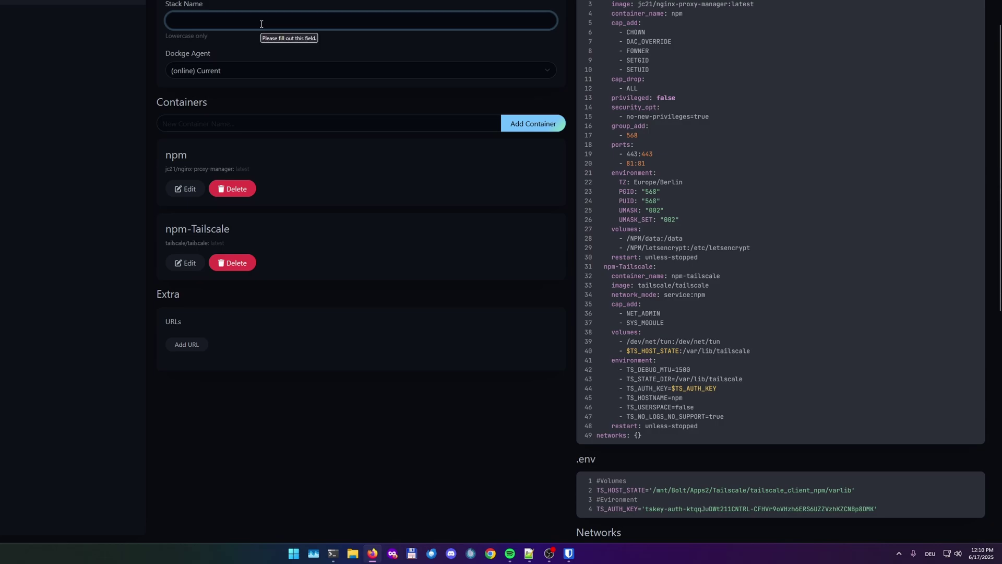
text(npm)
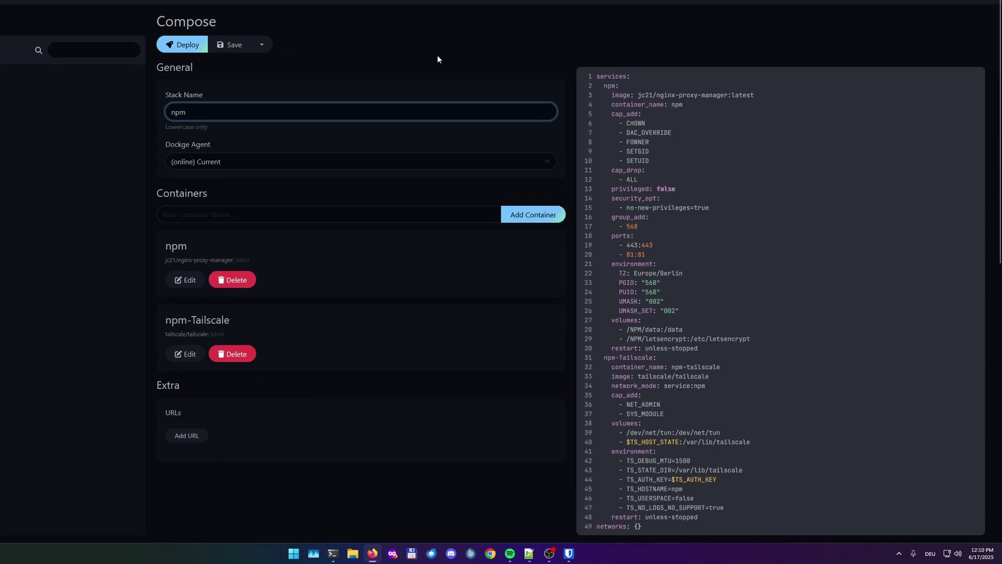
click(631, 331)
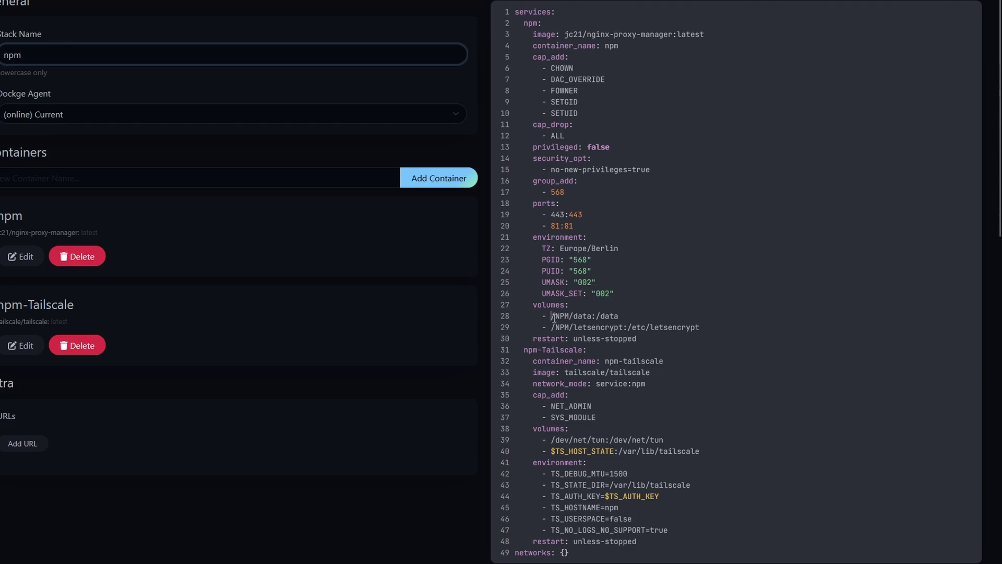
text(/)
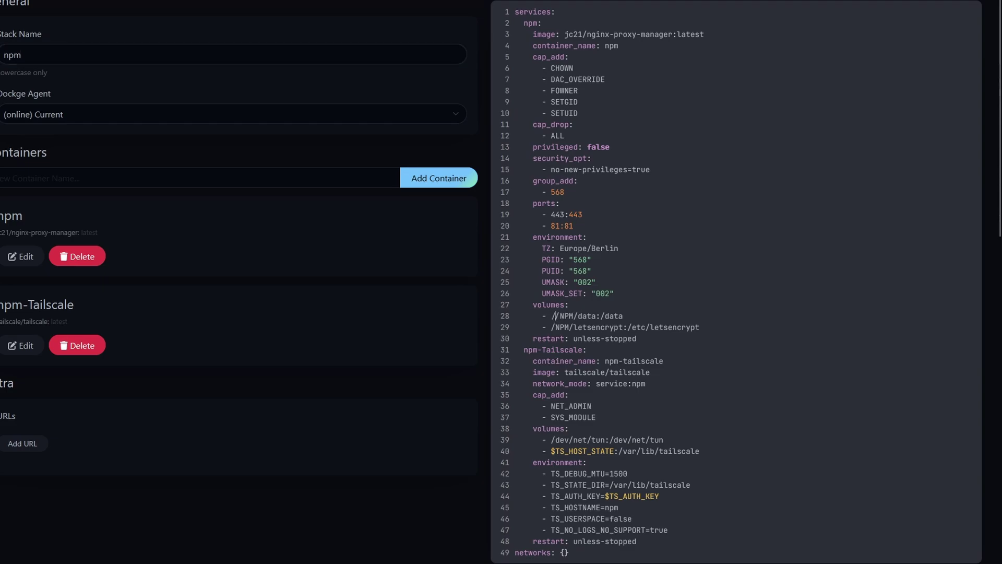
text(mnt/App)
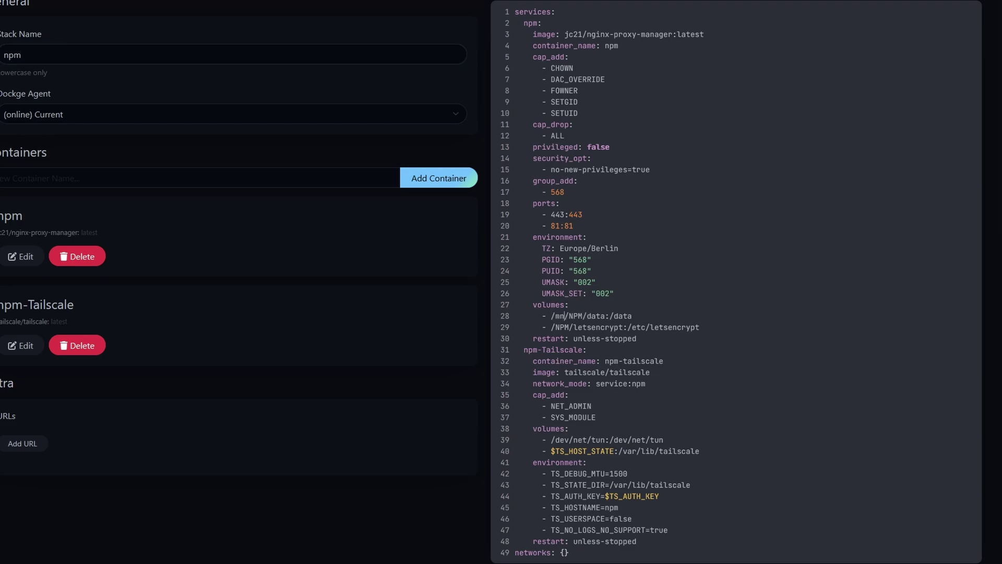
text(s2)
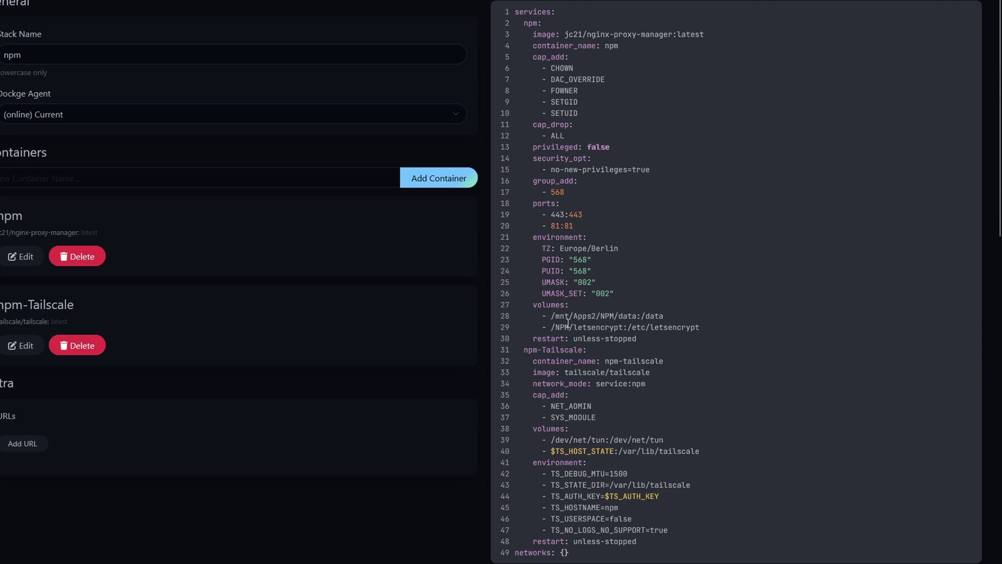
click(574, 317)
text(Bolt/)
click(551, 326)
text(/mnt/Bolt)
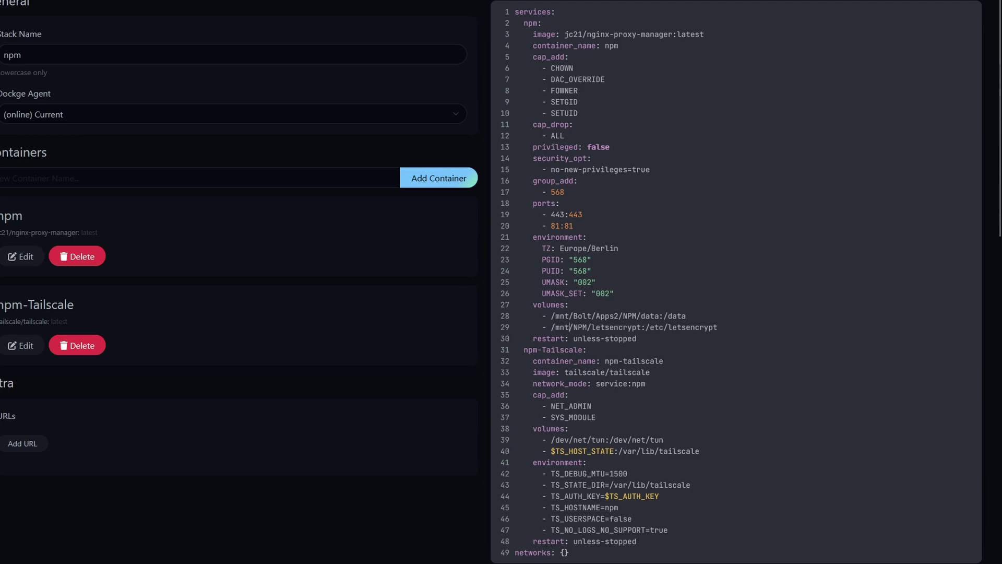
text(/A)
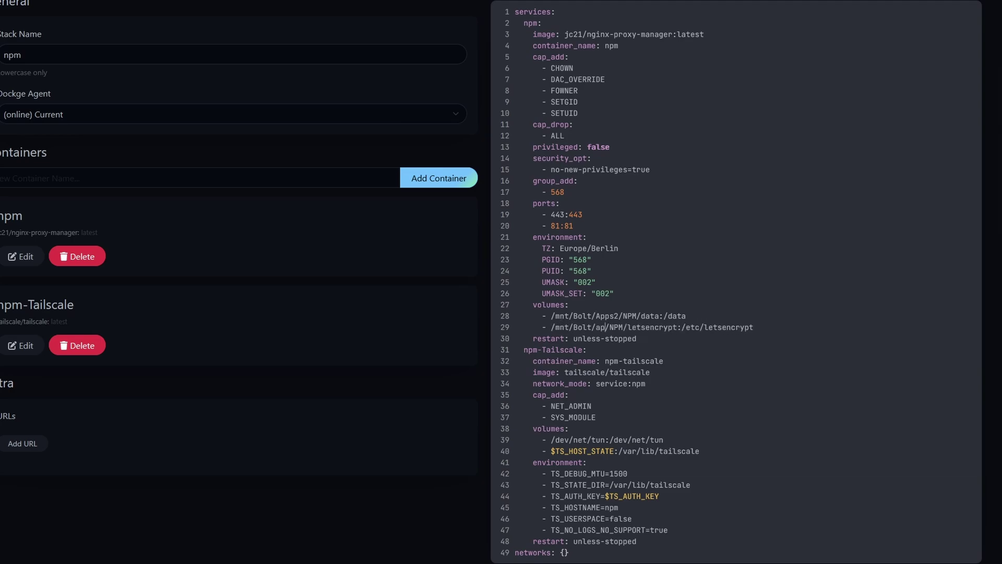
text(pps2)
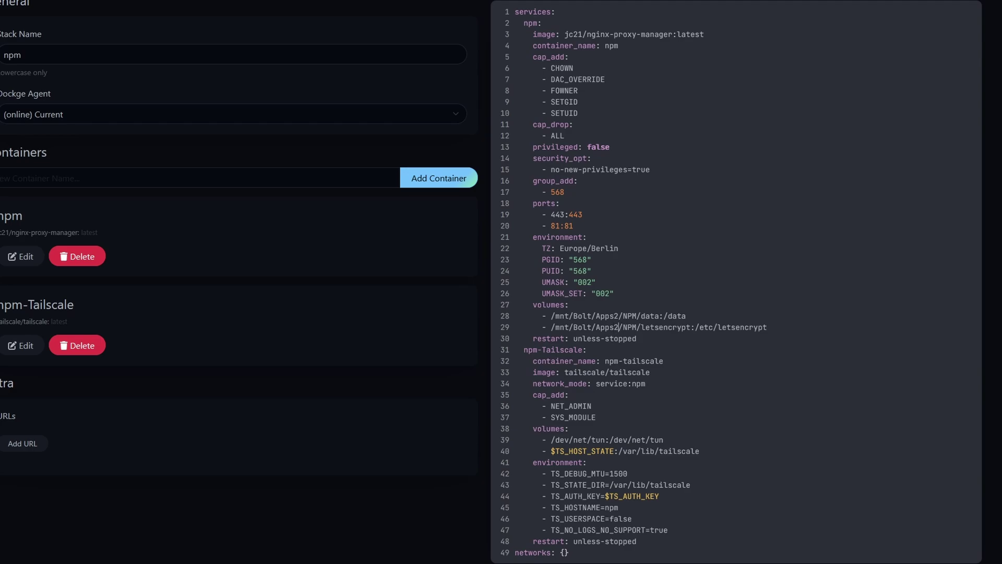
scroll(692, 151, down, 2)
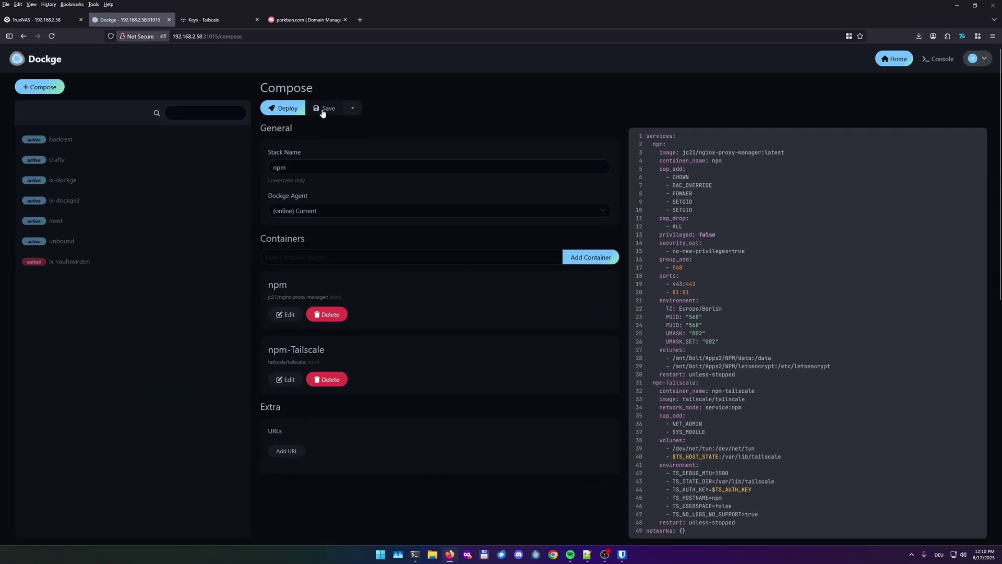
Save the npm stack and start it, bringing up the npm and npm-tailscale containers
click(323, 111)
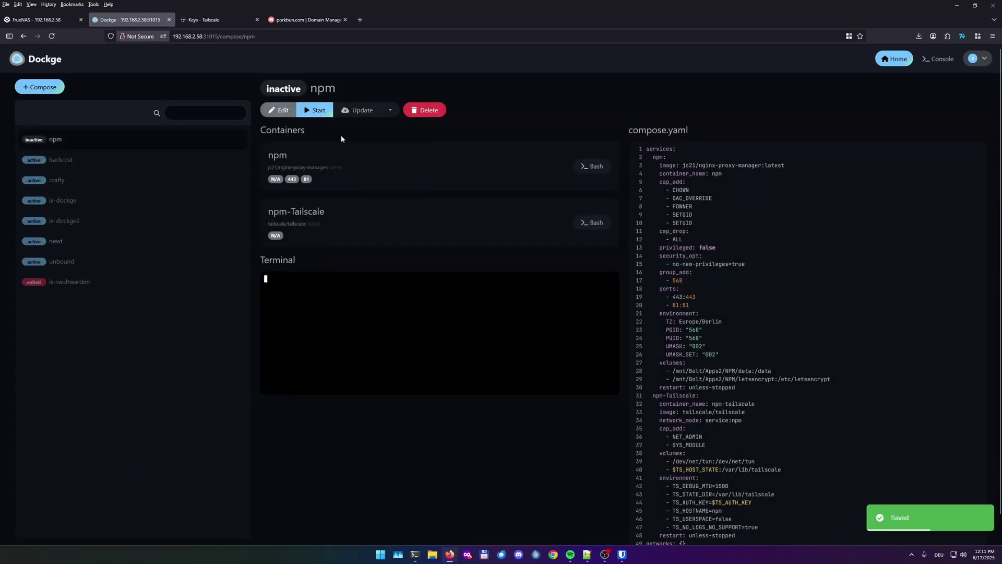
click(313, 111)
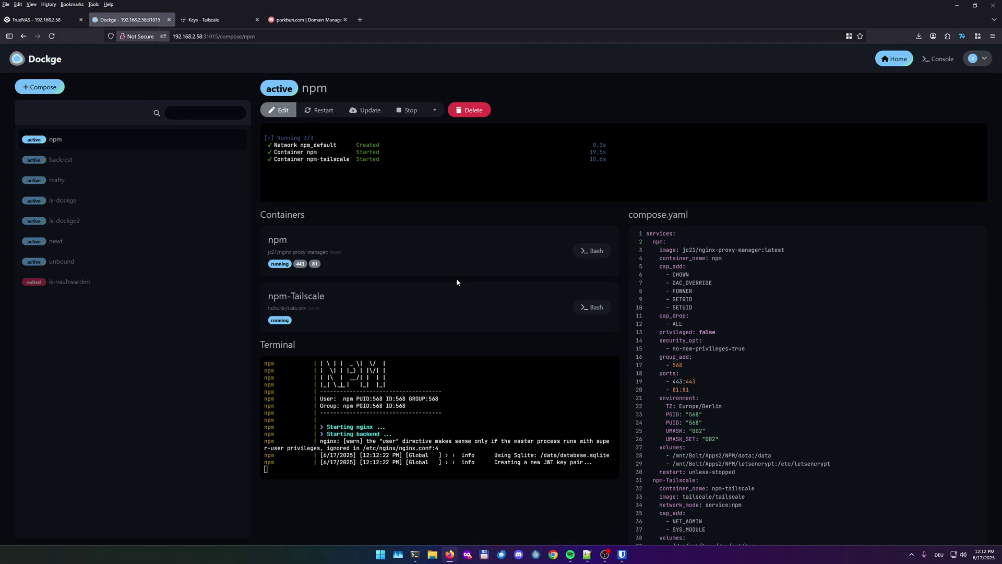
Open the Nginx Proxy Manager UI on port 81 and sign in with the default admin credentials
click(315, 264)
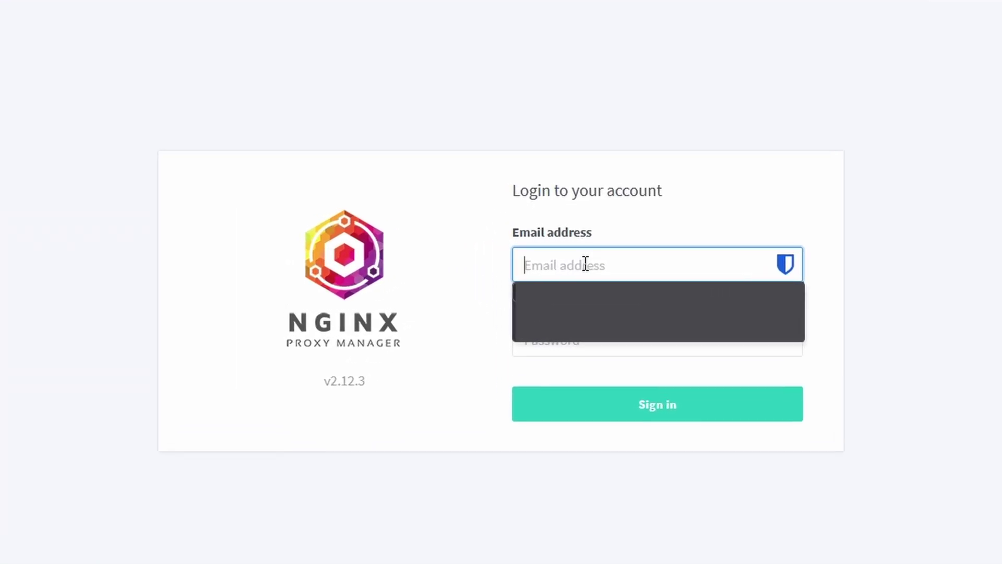
text(admi)
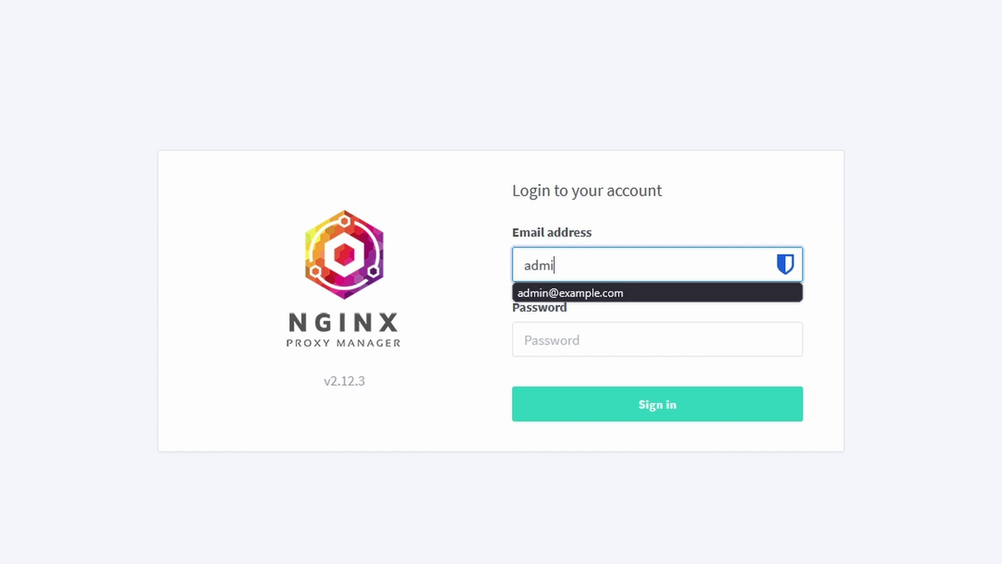
text(n@example.com)
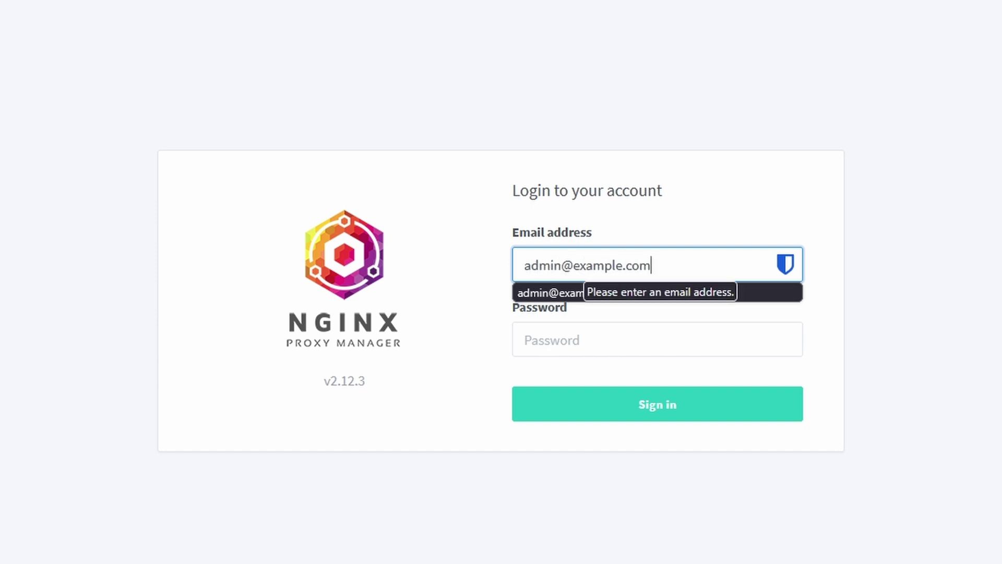
key(Tab)
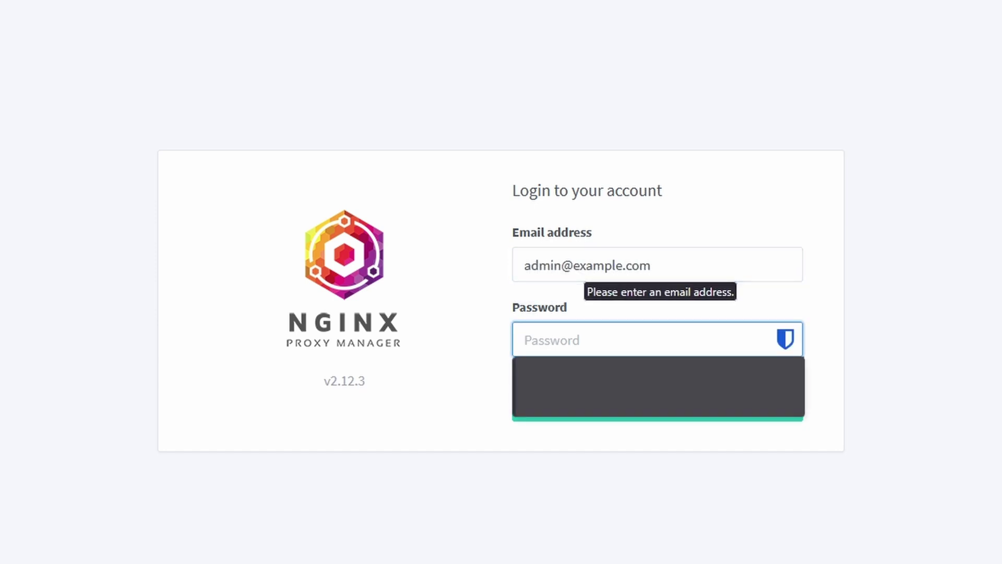
text(chang)
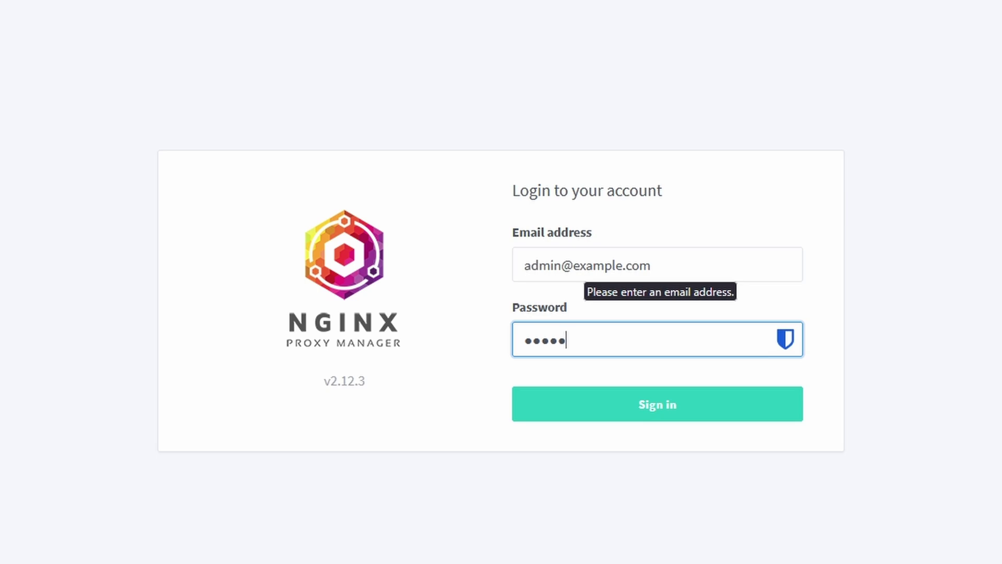
key(BackSpace)
key(BackSpace)
key(BackSpace)
key(BackSpace)
key(BackSpace)
text(changeme)
key(Return)
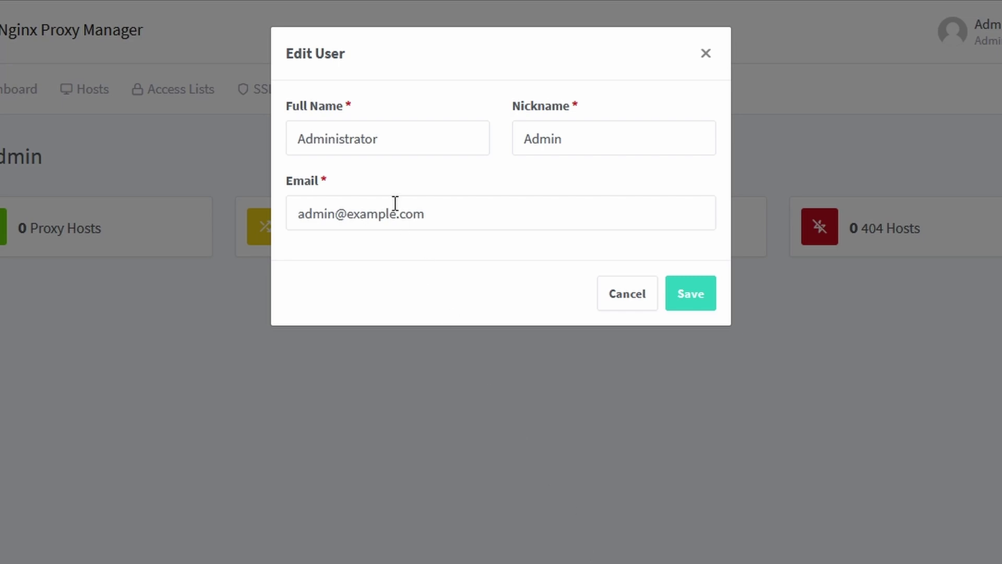
Clear the default e-mail in the admin's Edit User dialog and save the user details
click(489, 219)
drag(487, 219, 179, 210)
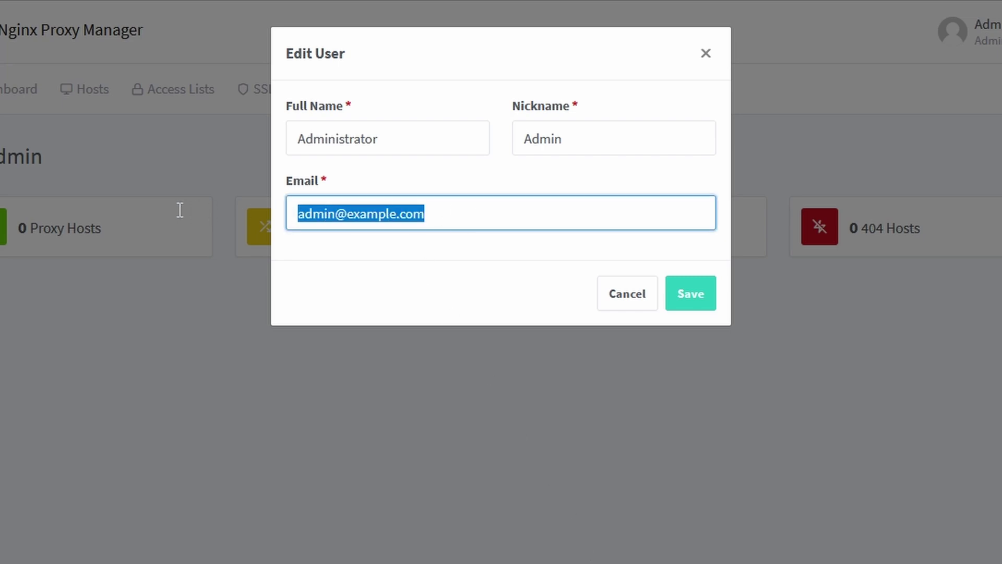
key(BackSpace)
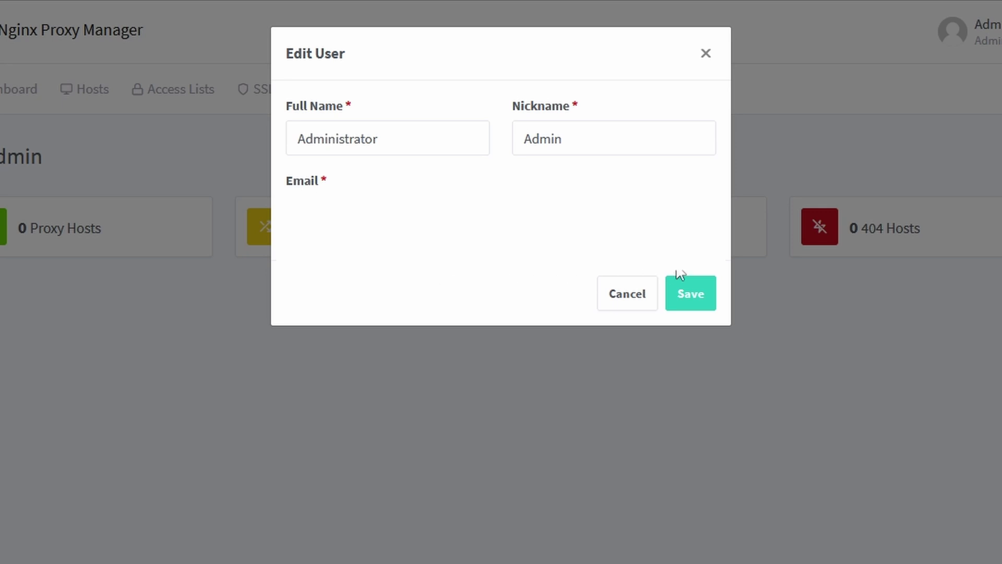
click(691, 286)
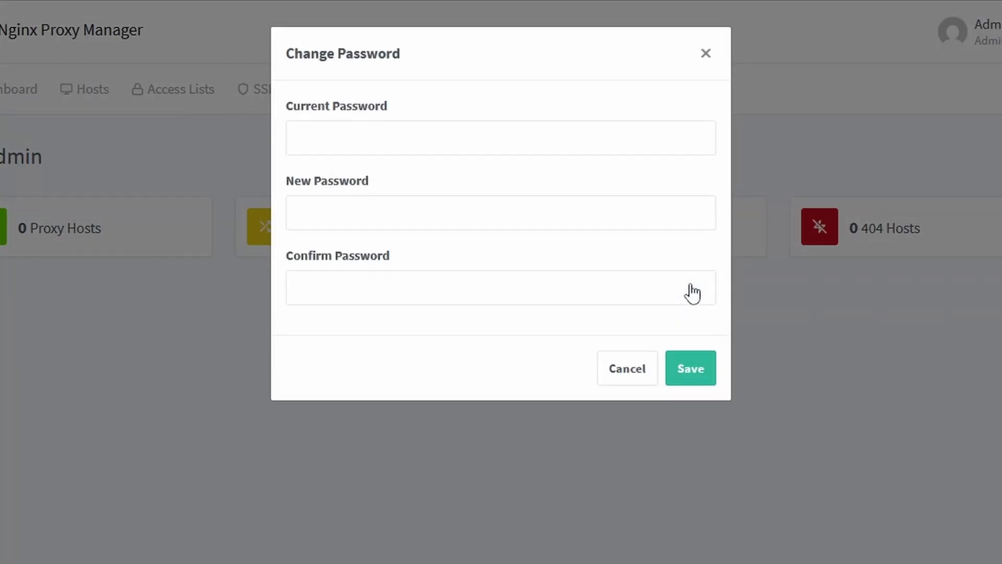
Change the admin password by entering the current one and a generated new password twice
click(471, 139)
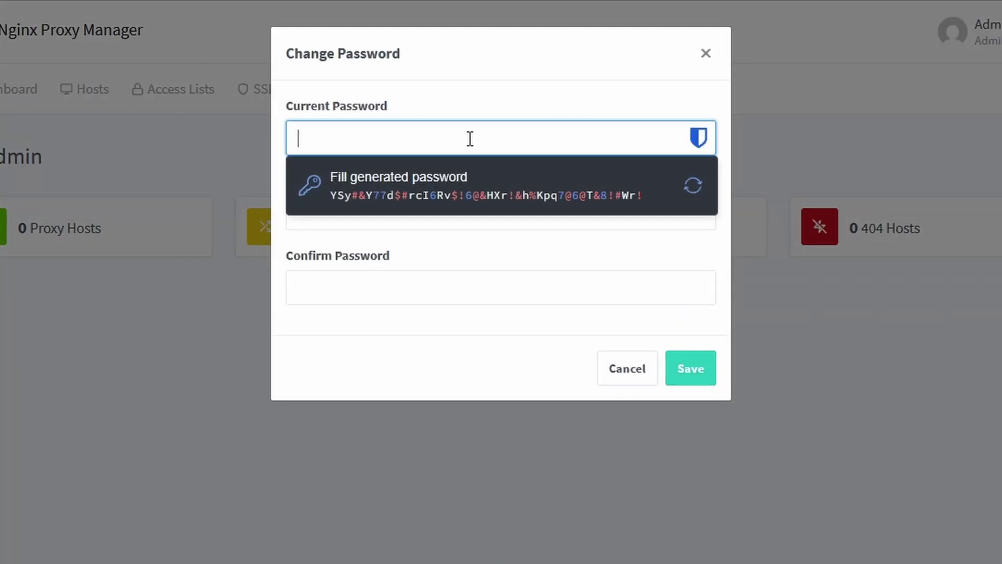
text(••••••••)
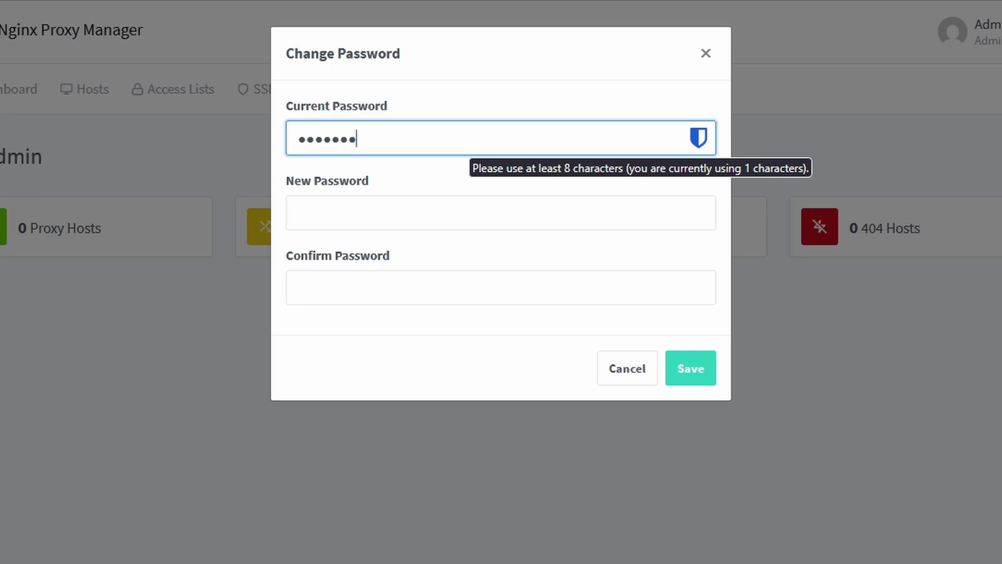
click(357, 219)
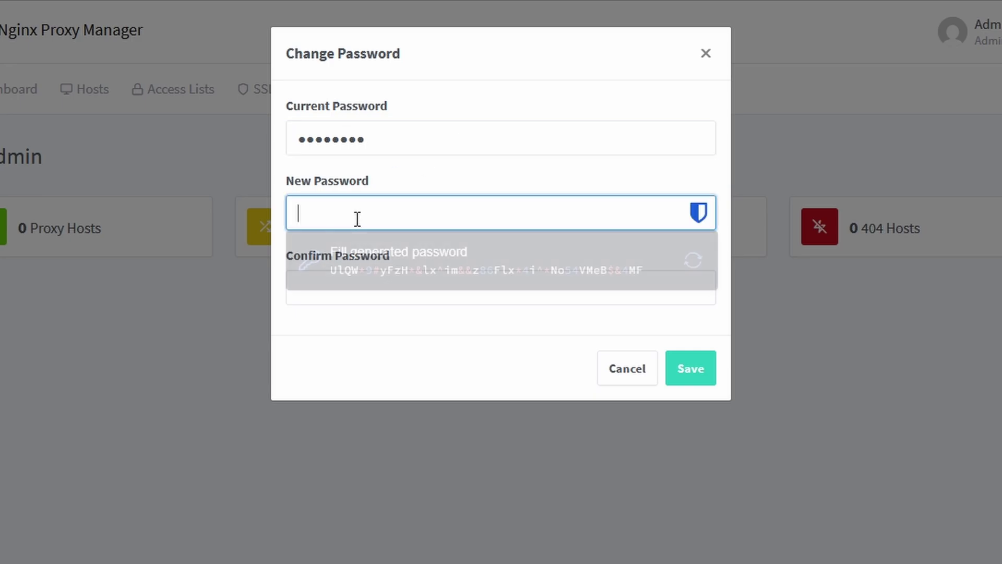
key(ctrl+v)
click(366, 293)
key(ctrl+v)
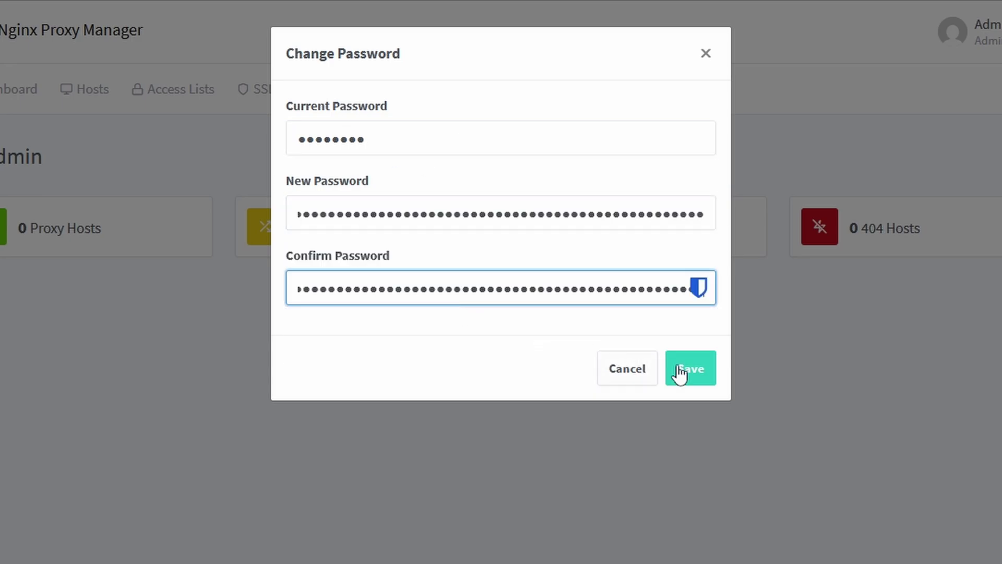
click(703, 376)
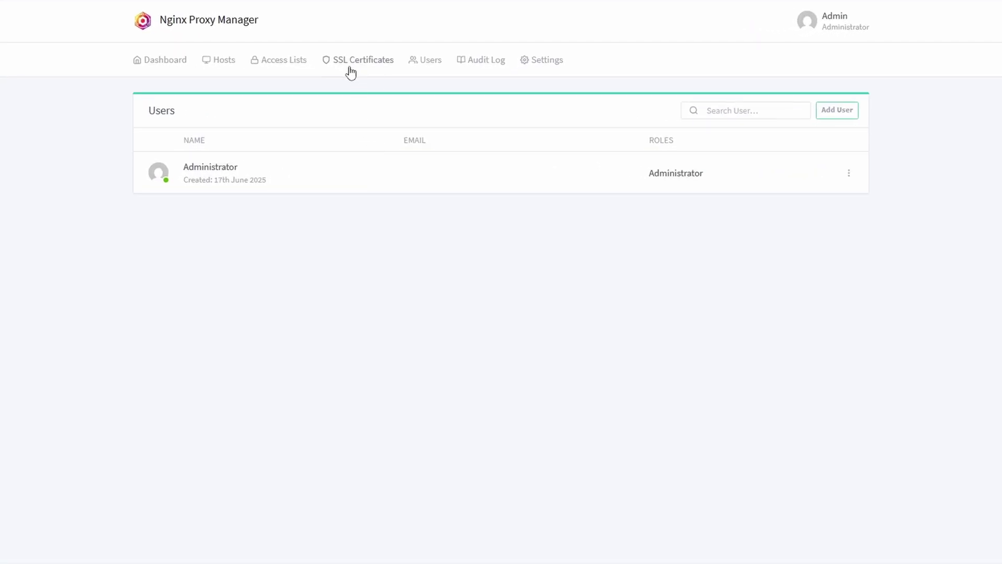
Add a Let's Encrypt SSL certificate with the wildcard domain *.bitwhisper.xyz
click(350, 71)
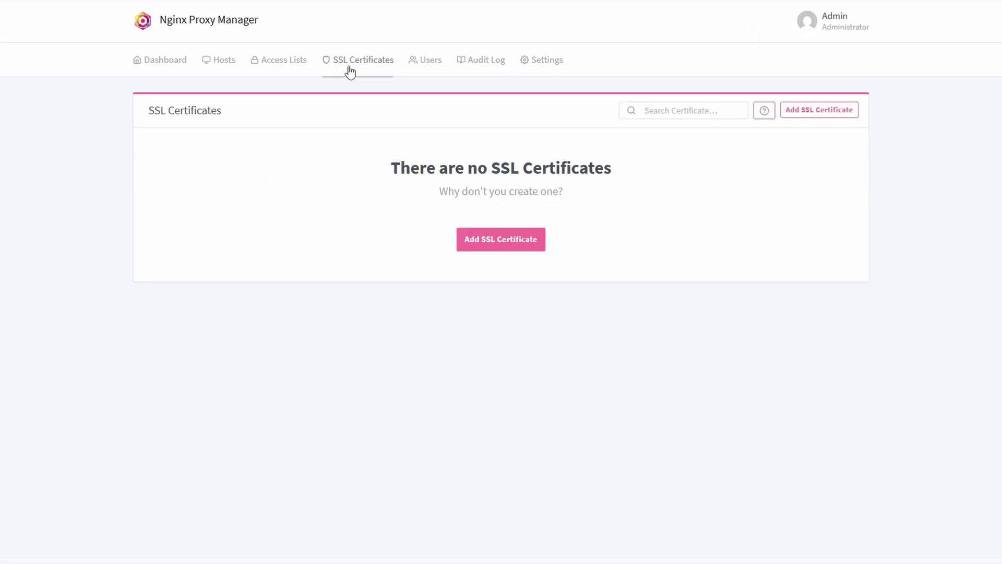
click(837, 116)
click(832, 132)
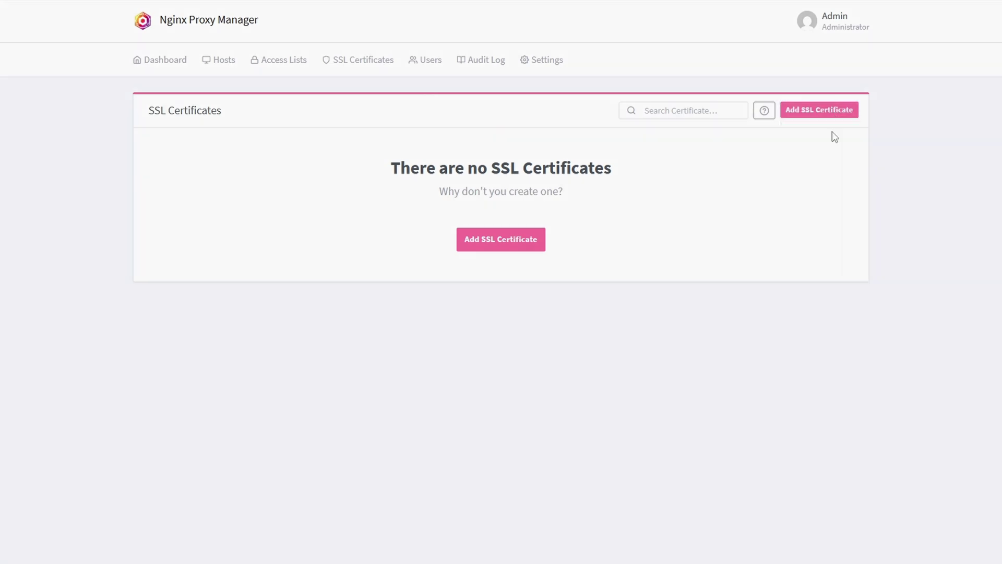
click(399, 90)
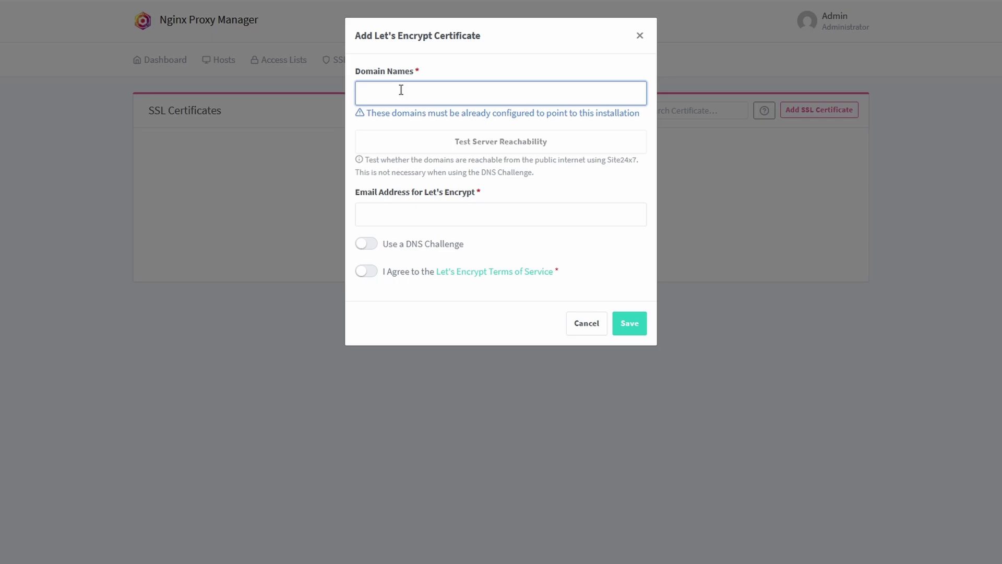
text(*.bitwh)
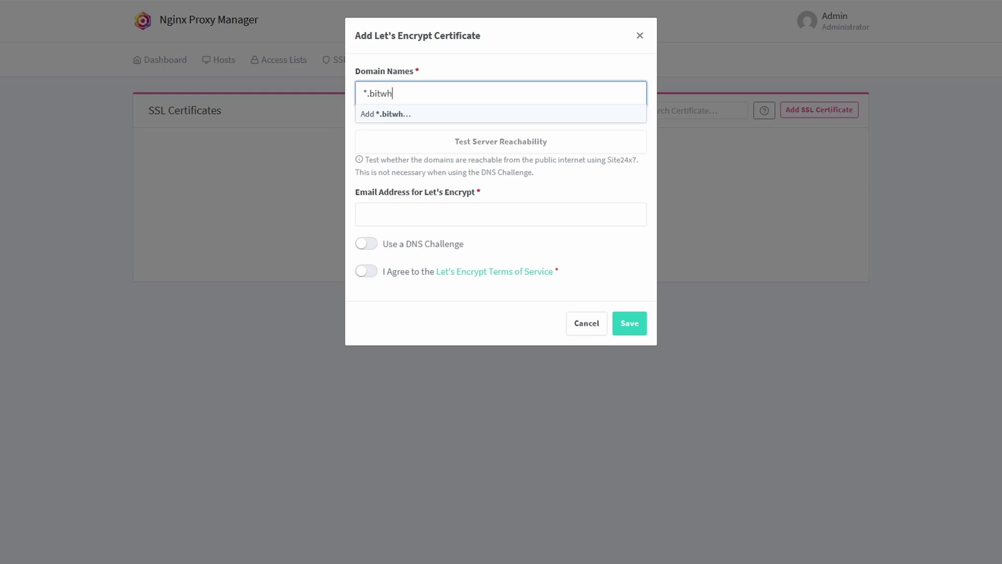
text(isper.xyz)
click(424, 114)
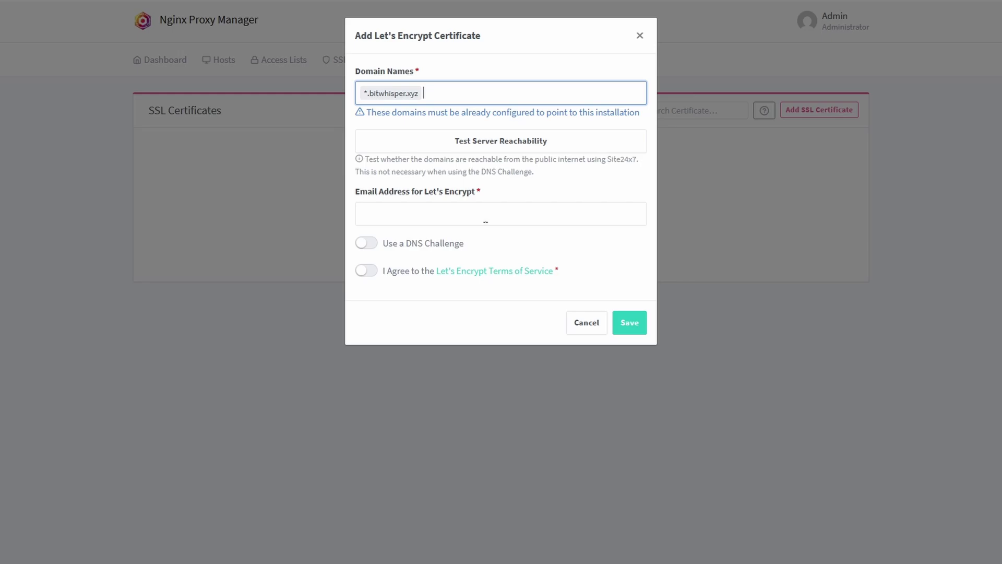
Use a Porkbun DNS challenge, enlarge the credentials box, and go to Porkbun's domain management
click(367, 243)
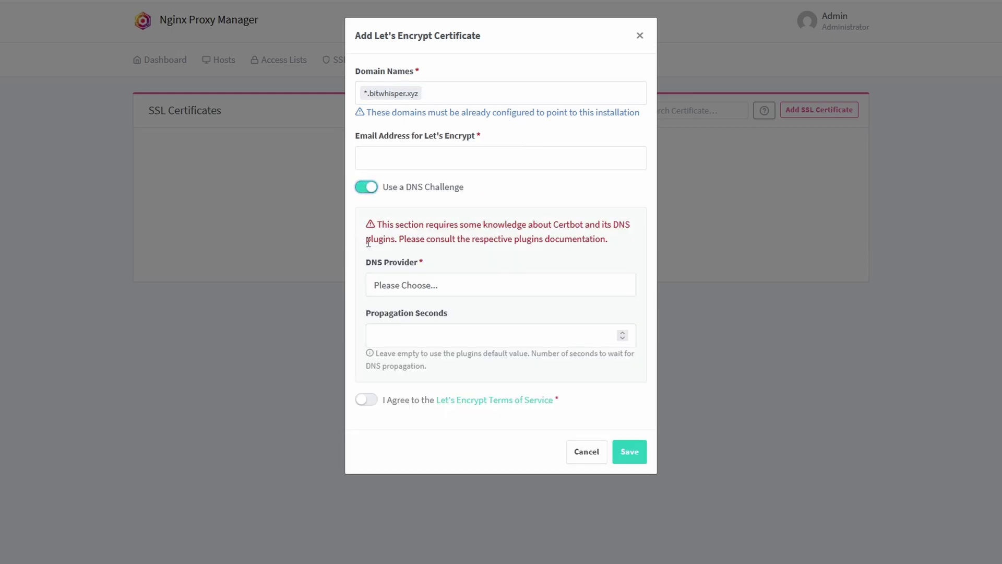
click(439, 287)
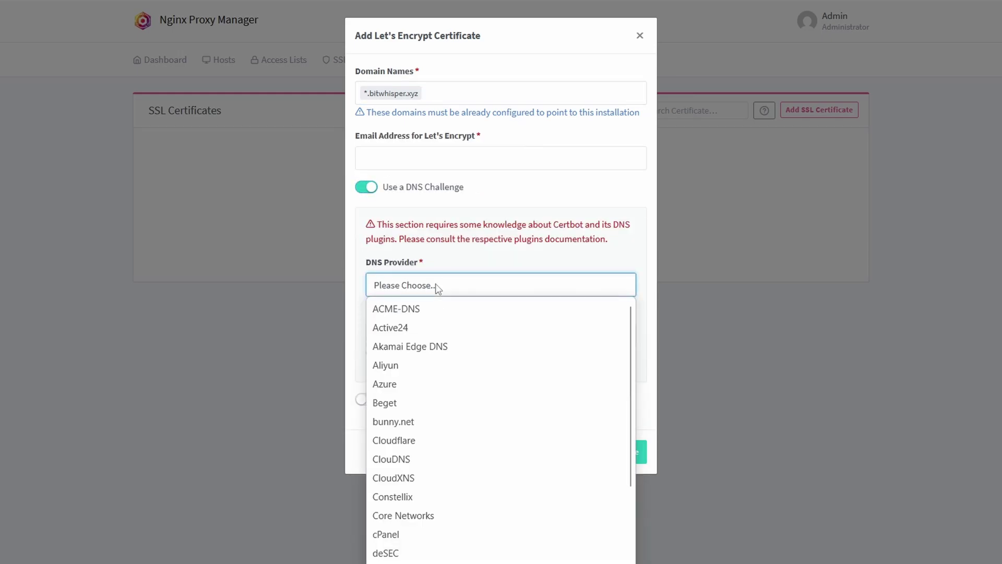
scroll(442, 453, down, 5)
scroll(442, 451, down, 5)
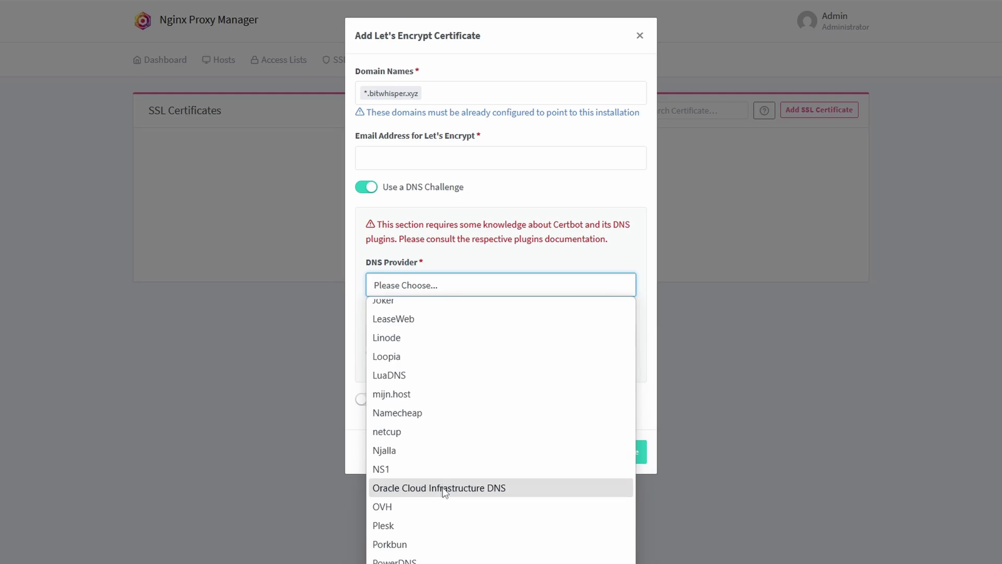
click(425, 543)
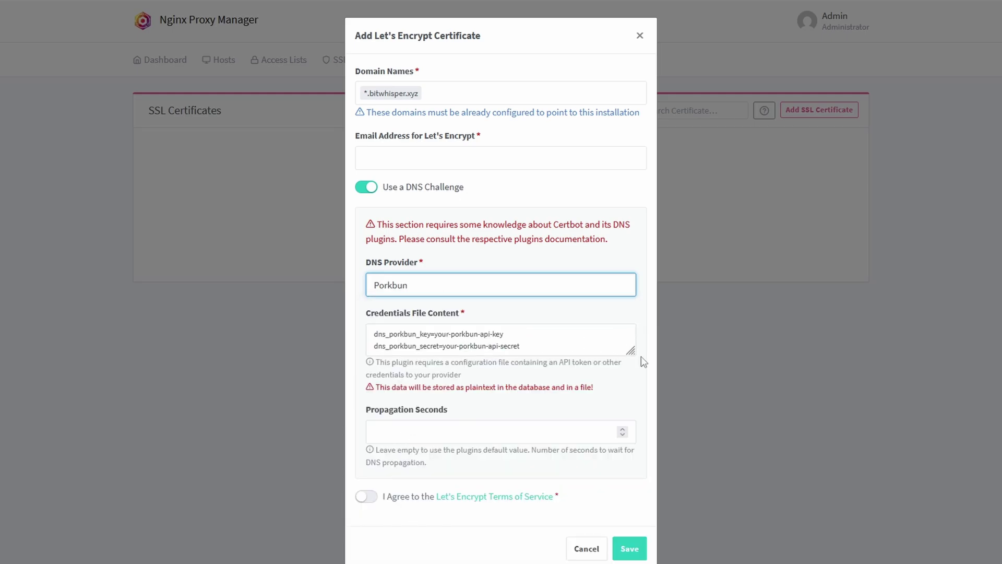
drag(631, 352, 631, 415)
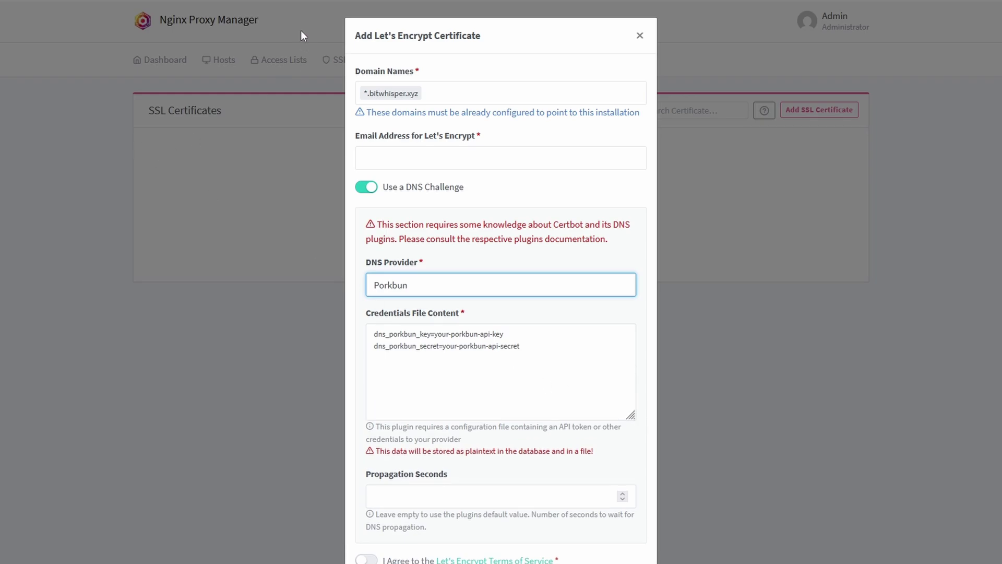
click(326, 1)
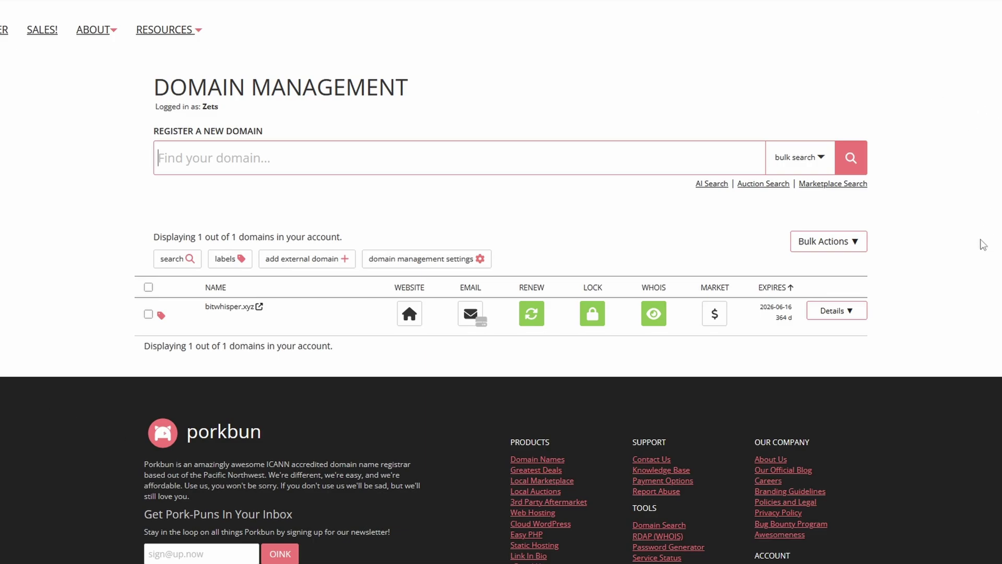
Turn on API access for bitwhisper.xyz and go to the account's API Access page
click(857, 315)
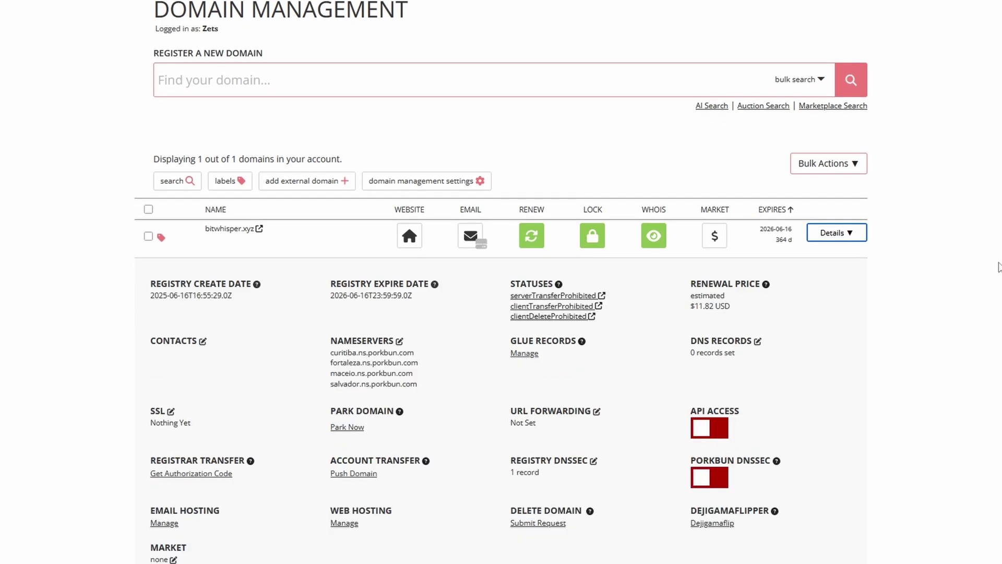
click(710, 432)
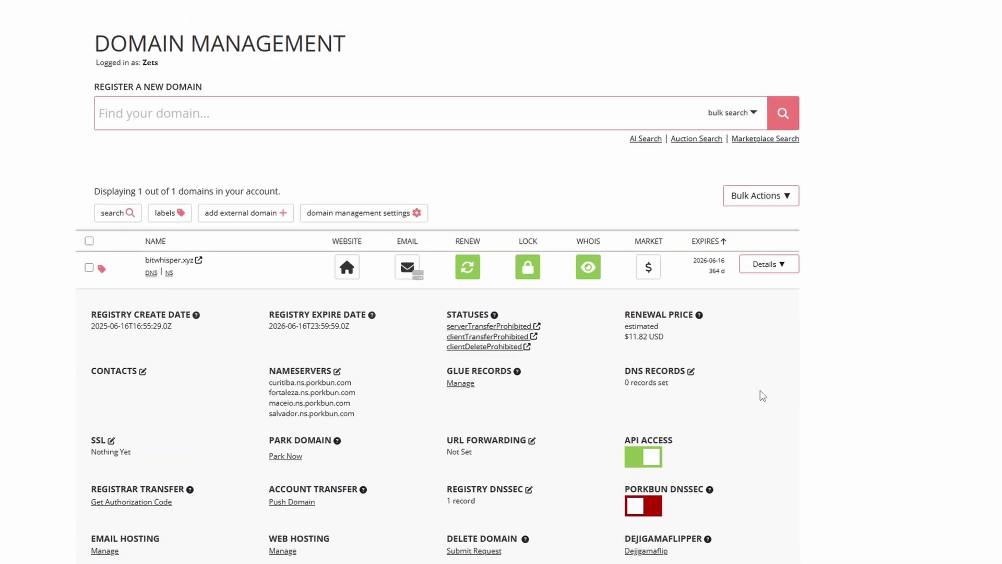
click(847, 105)
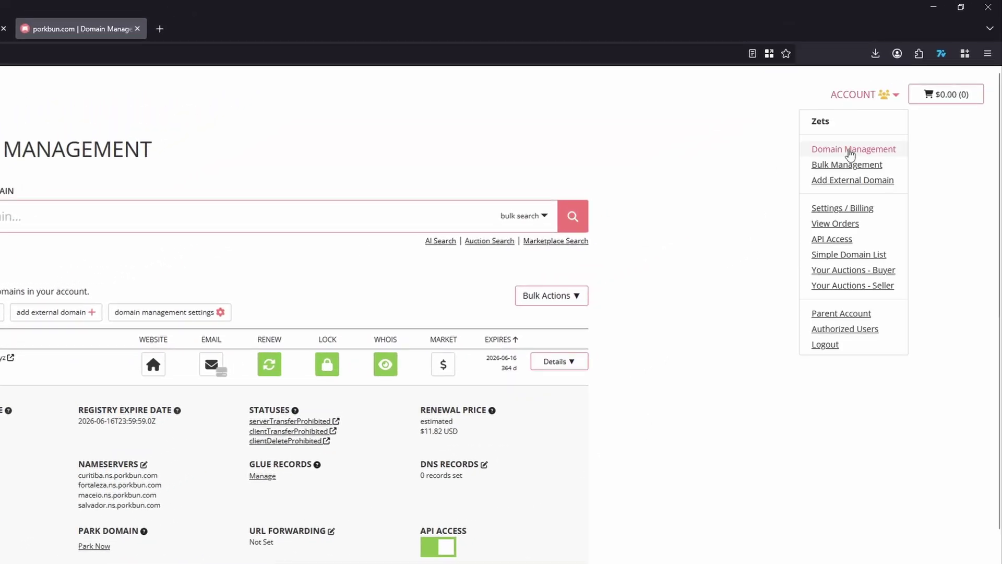
click(847, 243)
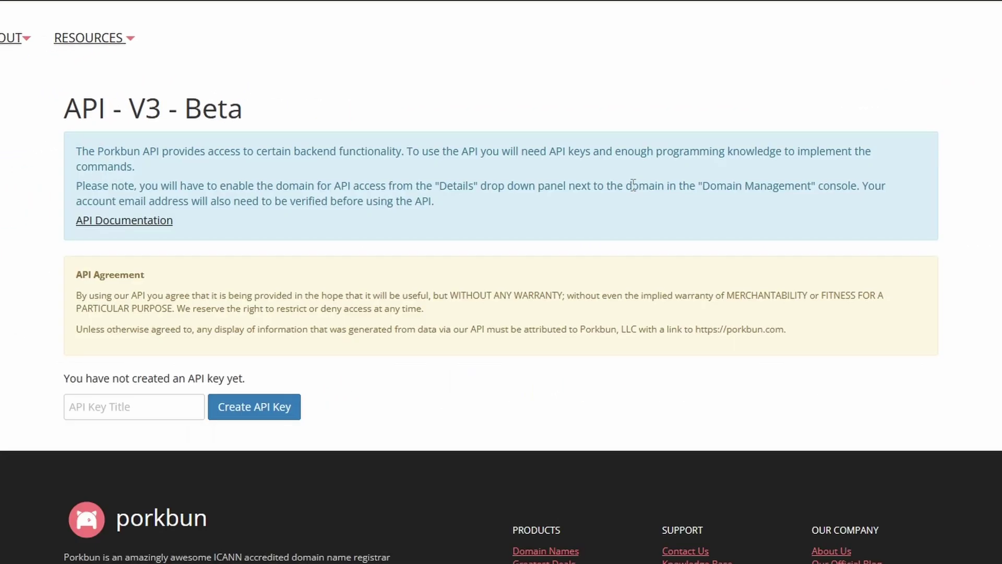
Create a Porkbun API key titled Guide and copy the key
click(159, 412)
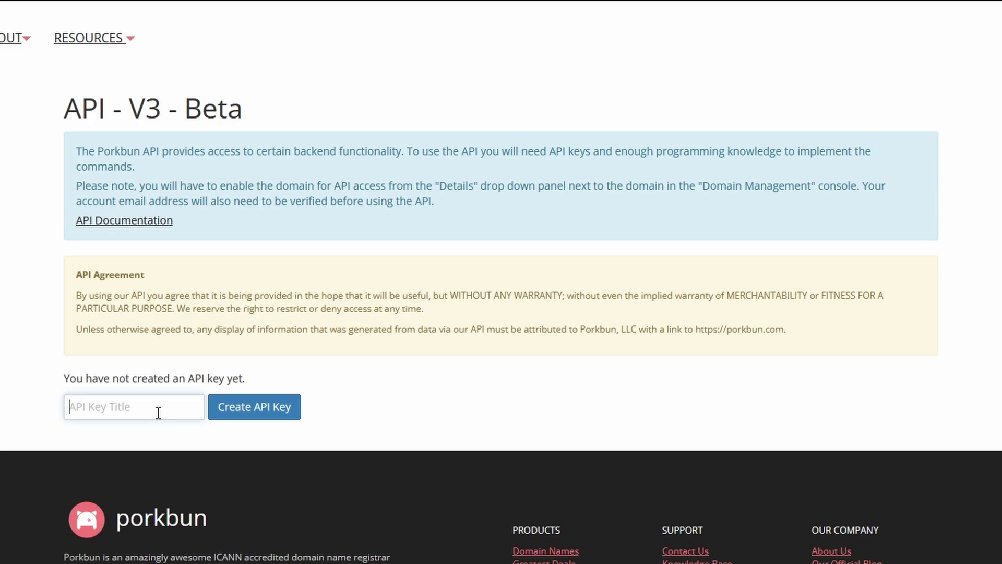
text(Guide)
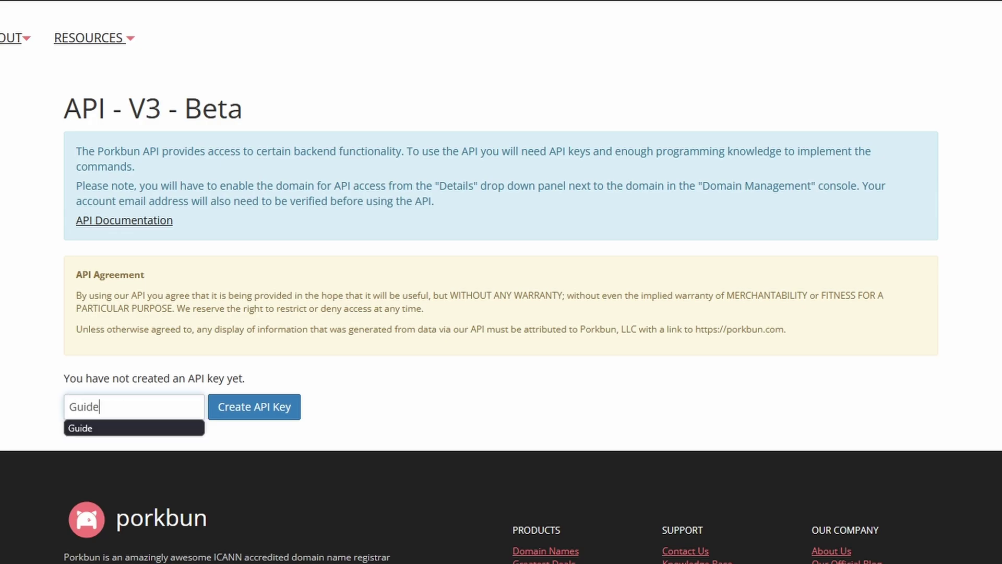
click(249, 416)
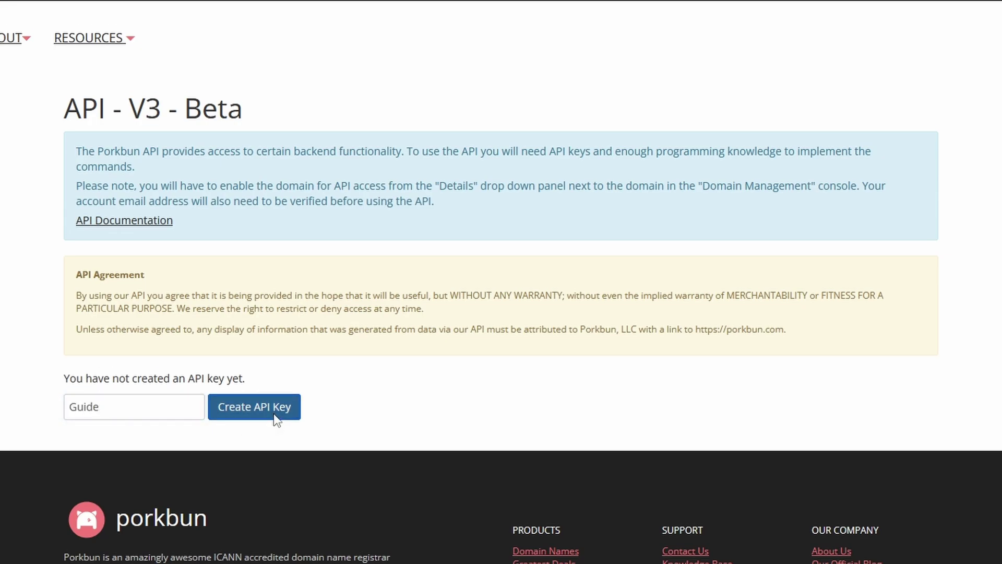
scroll(274, 357, down, 1)
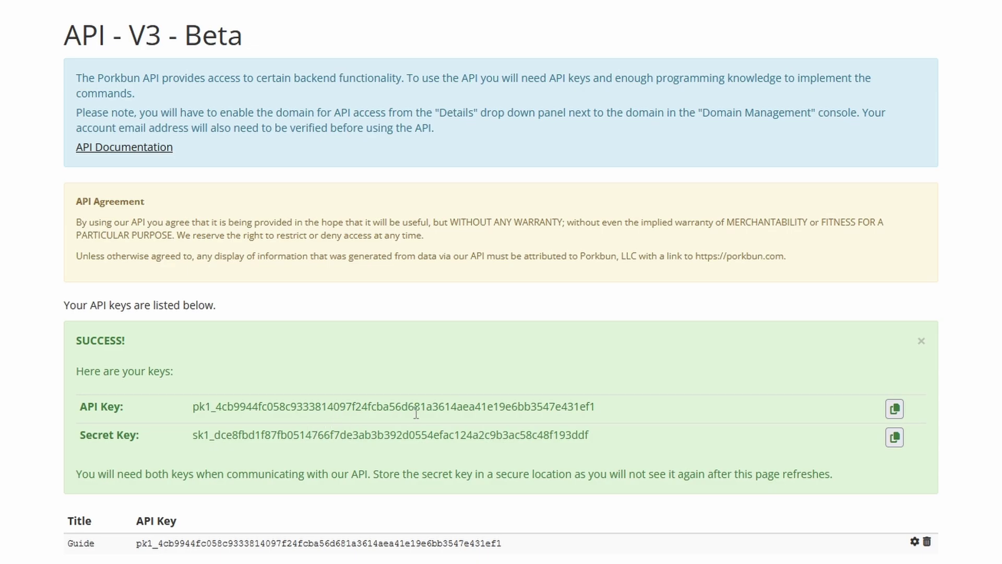
click(895, 410)
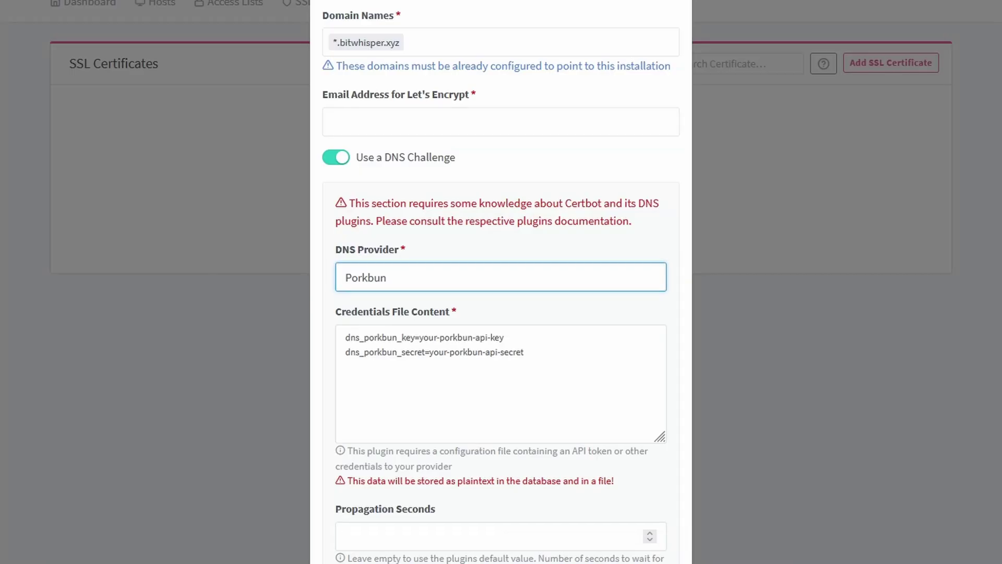
Replace the API key and secret placeholders in the Credentials File Content with the Porkbun keys
drag(504, 338, 420, 338)
key(ctrl+v)
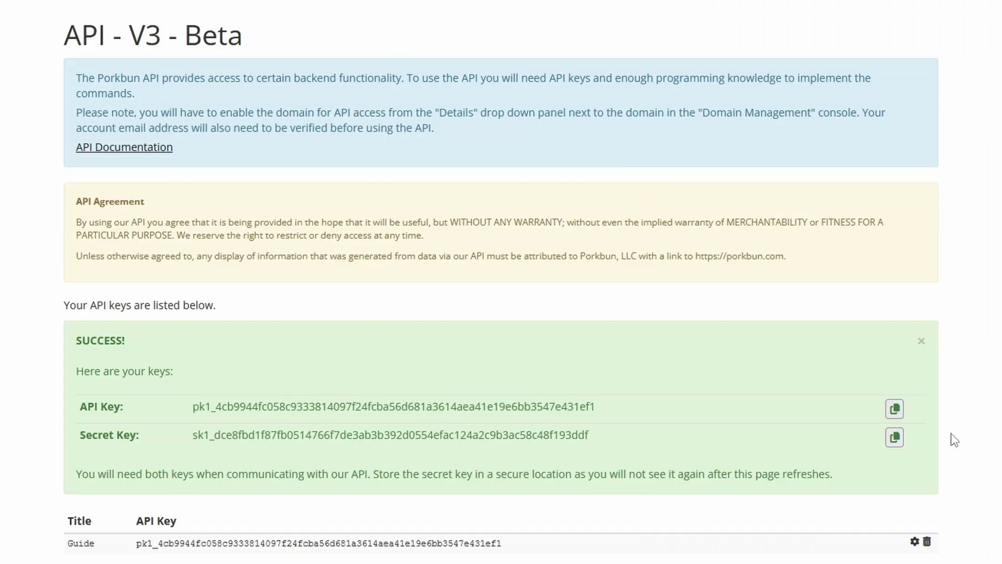
click(894, 437)
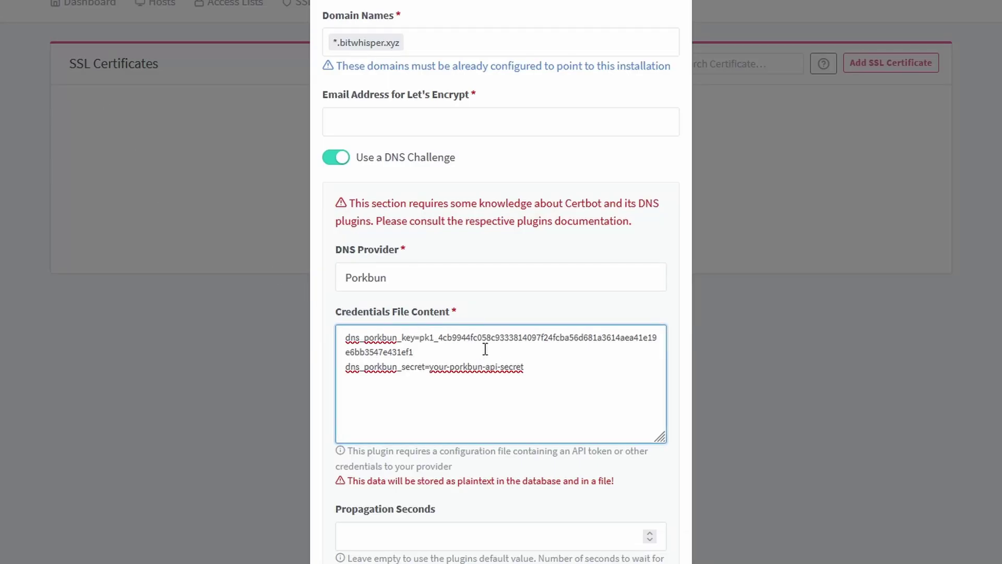
drag(524, 367, 429, 368)
key(ctrl+v)
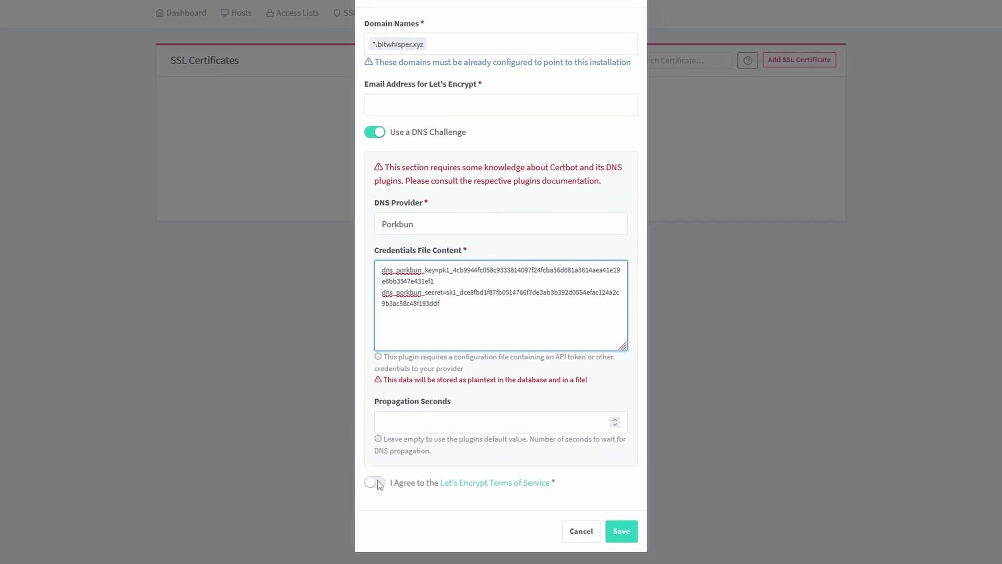
click(369, 508)
Agree to the Let's Encrypt terms, request the wildcard certificate, and cancel after the timeout
click(376, 482)
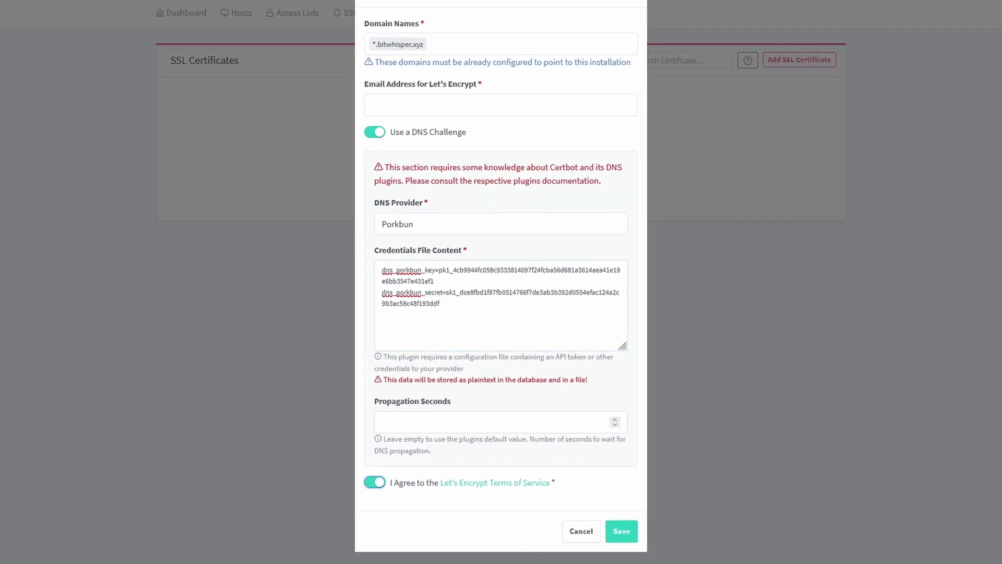
click(622, 531)
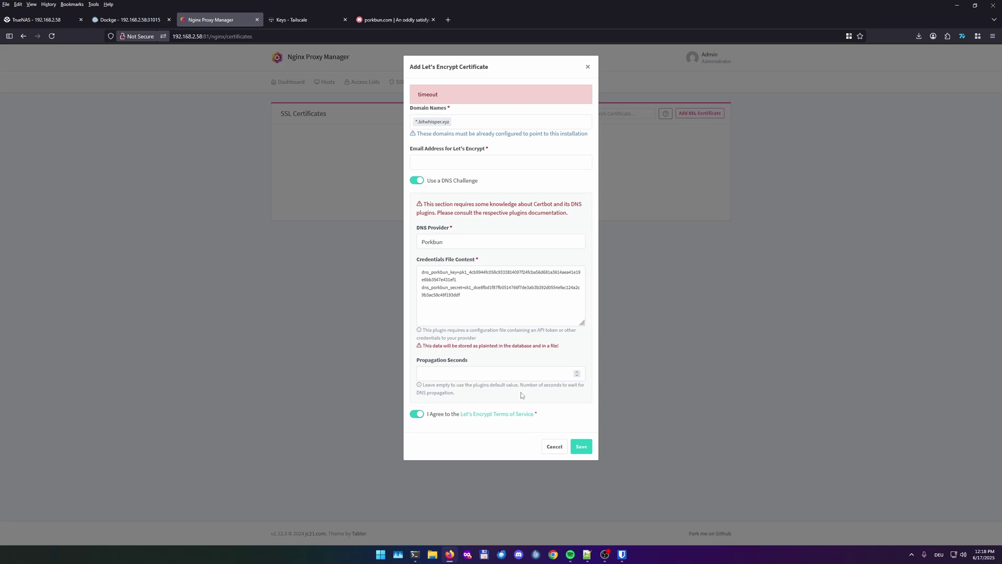
click(553, 447)
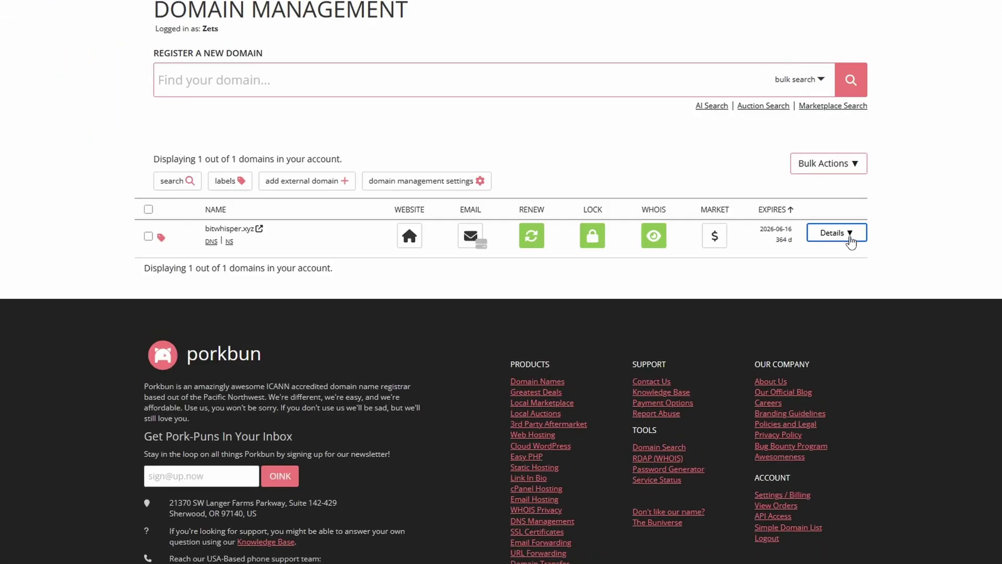
Begin a new DNS record for bitwhisper.xyz with host * in Porkbun's DNS editor
click(856, 238)
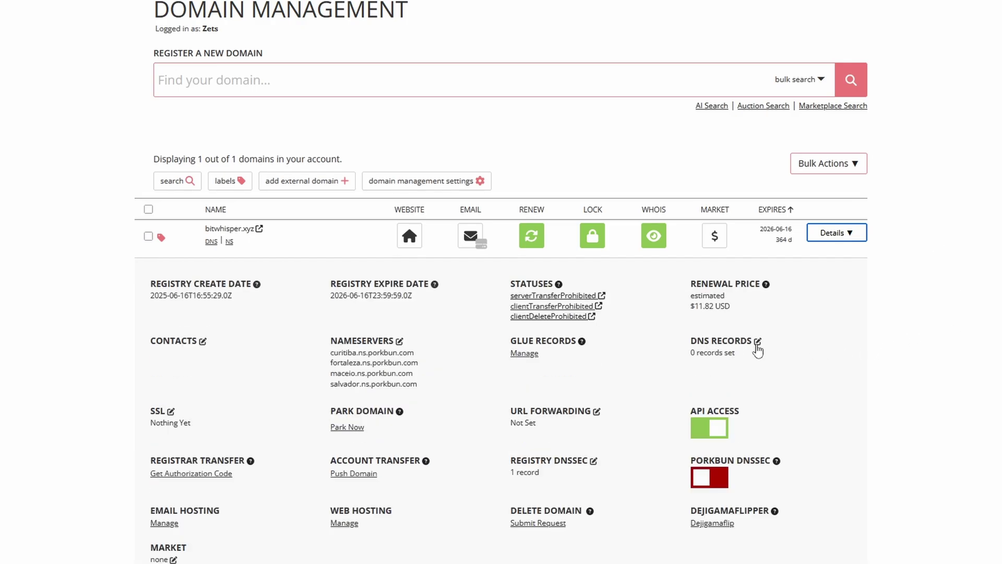
click(756, 344)
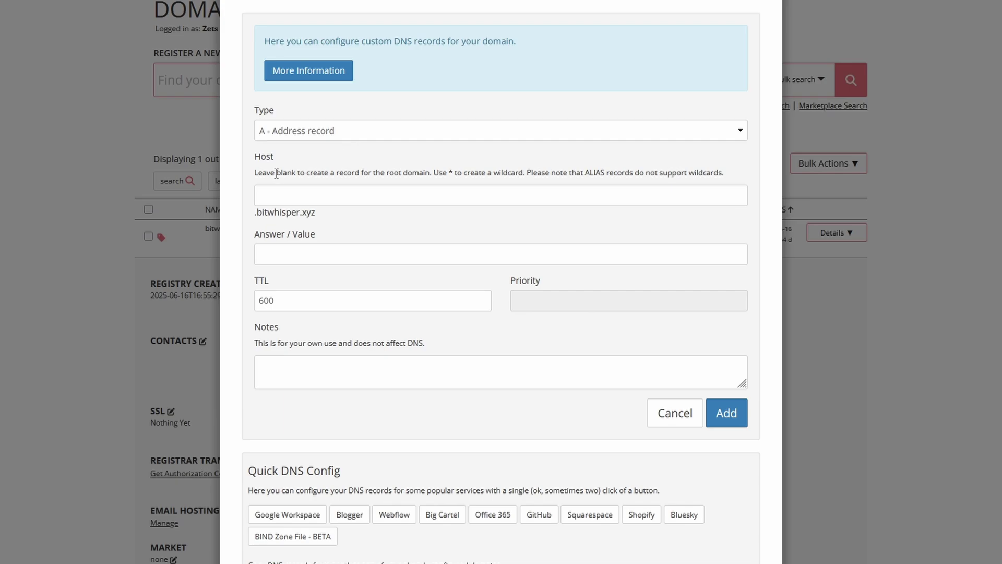
click(301, 197)
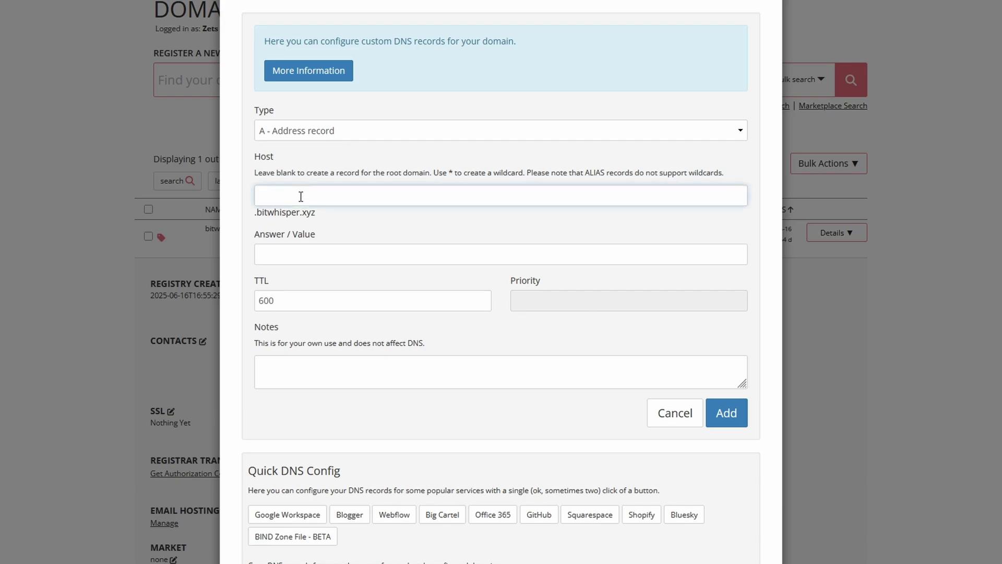
text(*)
click(272, 254)
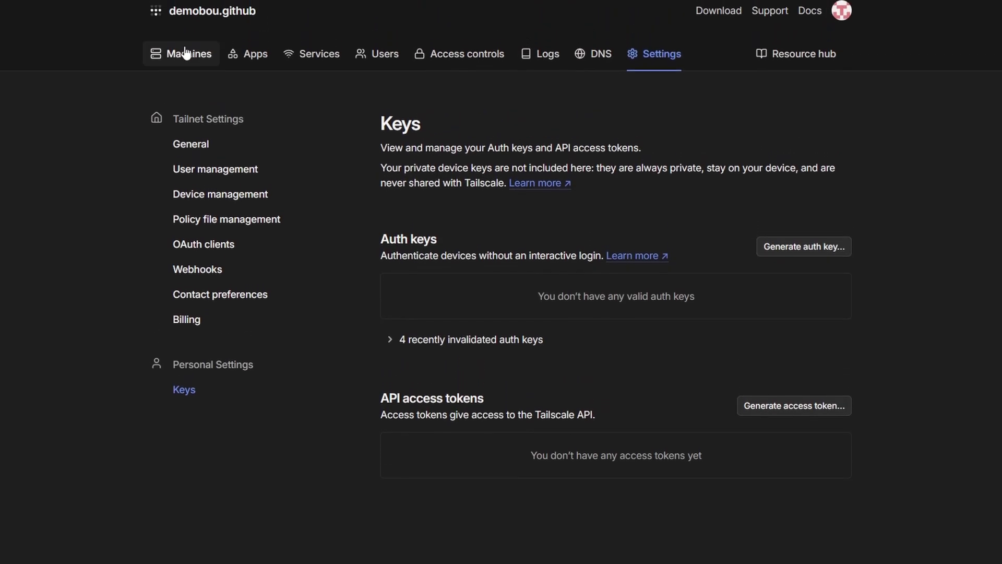
Copy the npm machine's IPv4 100.118.151.4 and disable its key expiry in Tailscale Machines
click(162, 54)
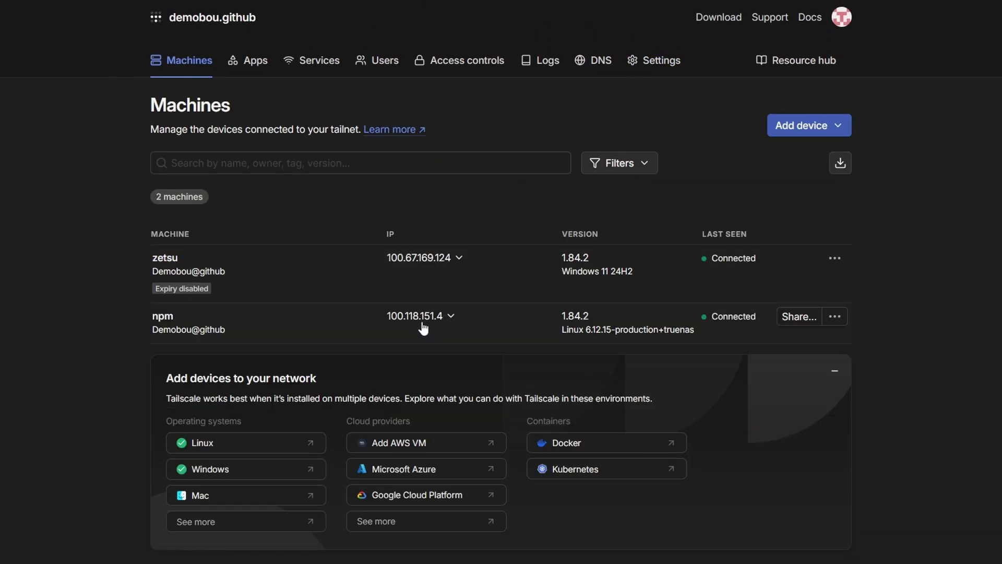
mouse_move(428, 324)
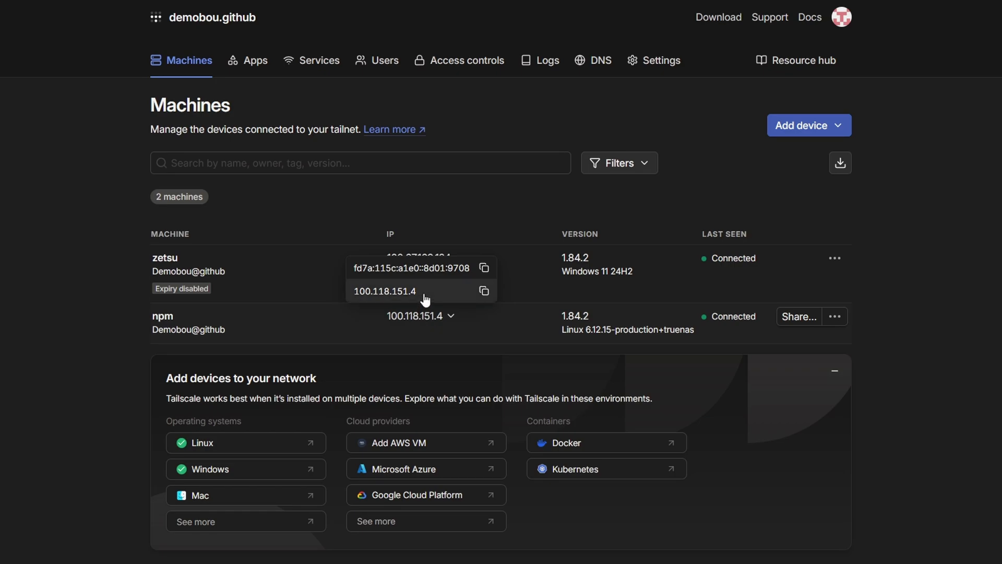
click(413, 297)
click(907, 302)
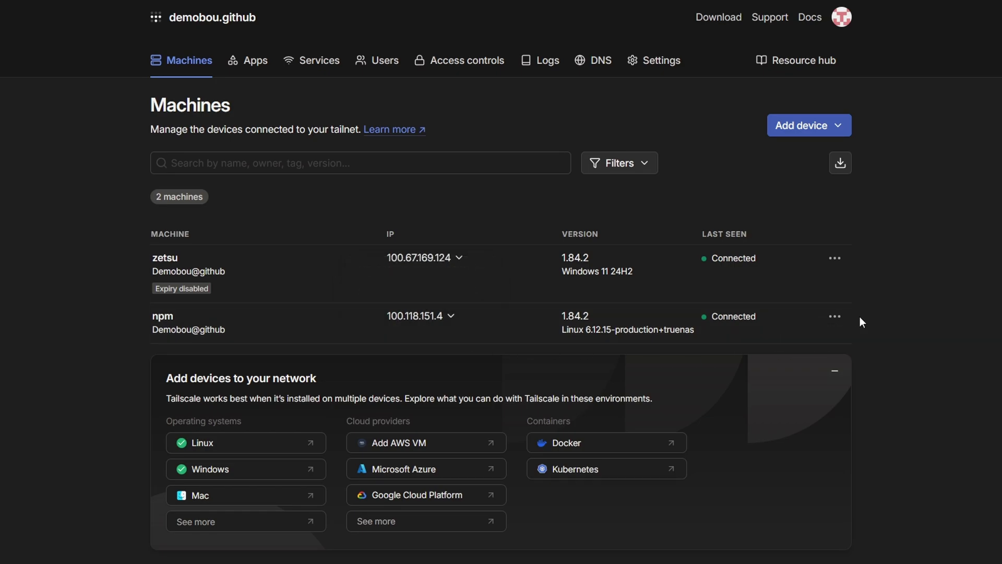
click(835, 316)
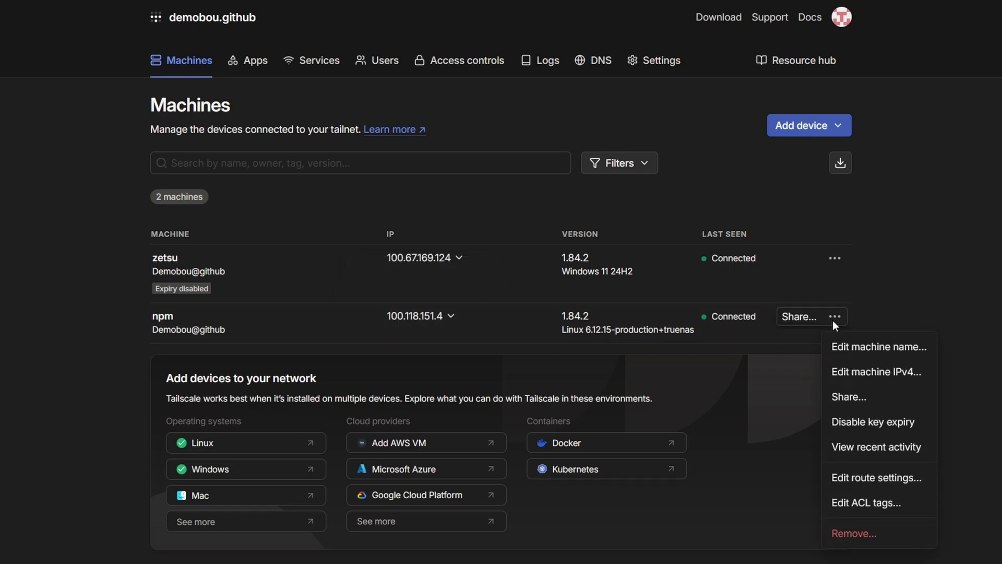
click(870, 423)
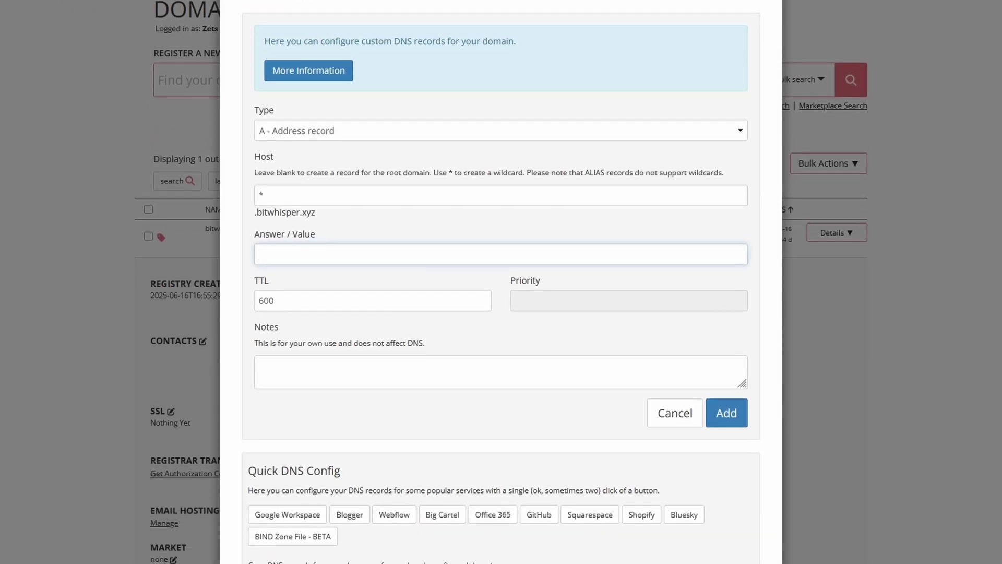
Add the *.bitwhisper.xyz A record with answer 100.118.151.4 and close Manage DNS Records
key(ctrl+v)
click(732, 420)
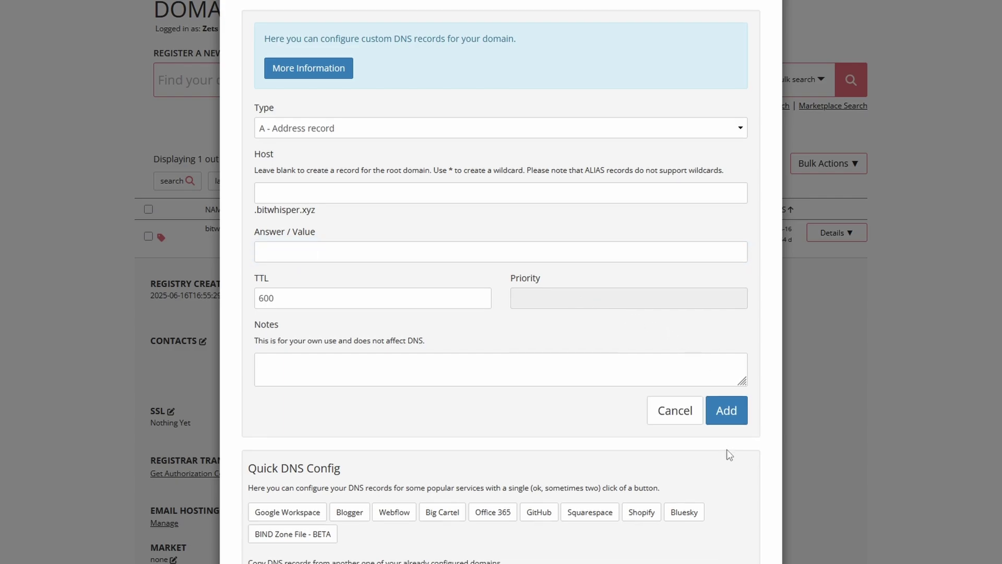
scroll(744, 318, down, 4)
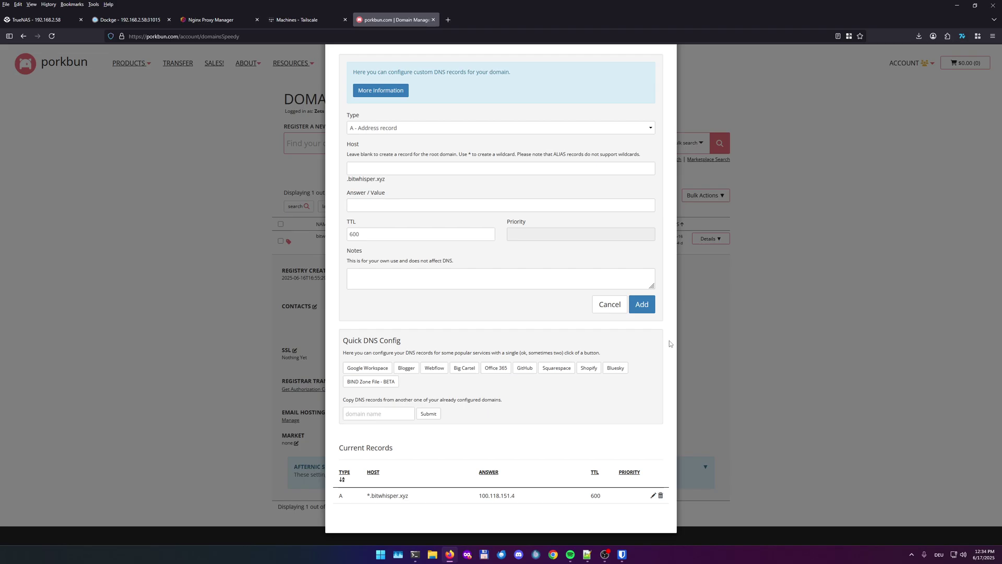
scroll(669, 340, up, 2)
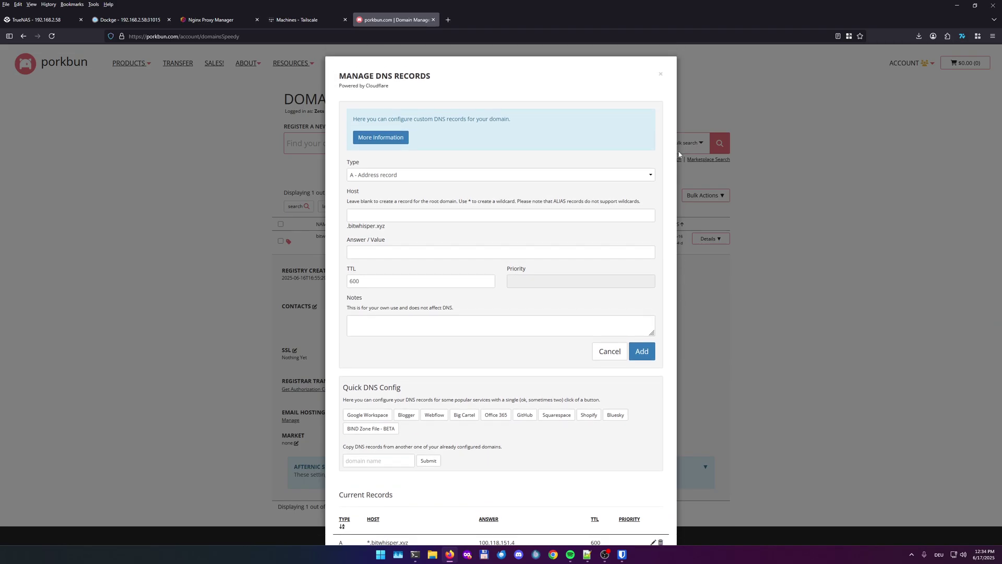
click(662, 76)
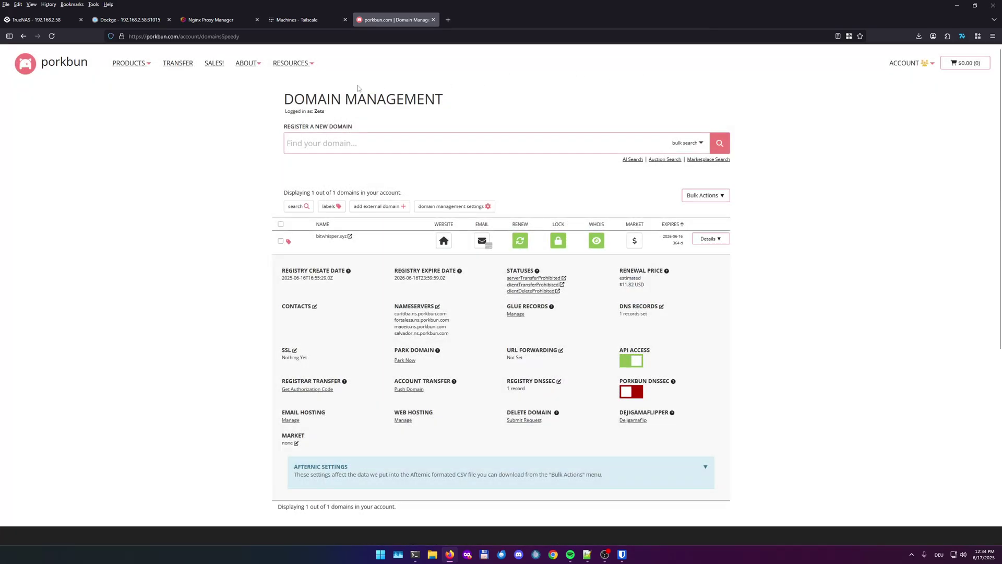
Go to Hosts > Proxy Hosts in Nginx Proxy Manager and start a new proxy host
click(216, 23)
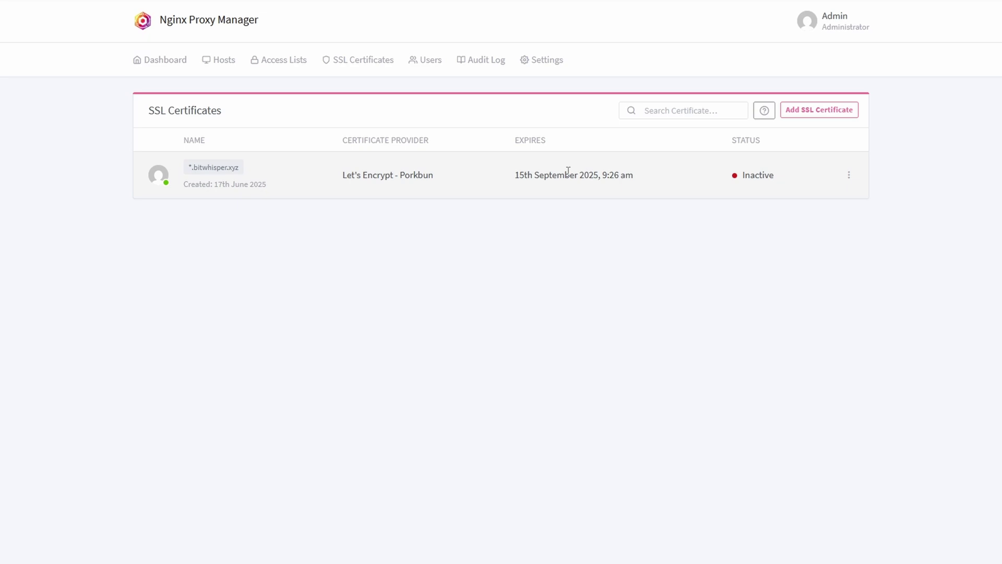
click(227, 61)
click(242, 102)
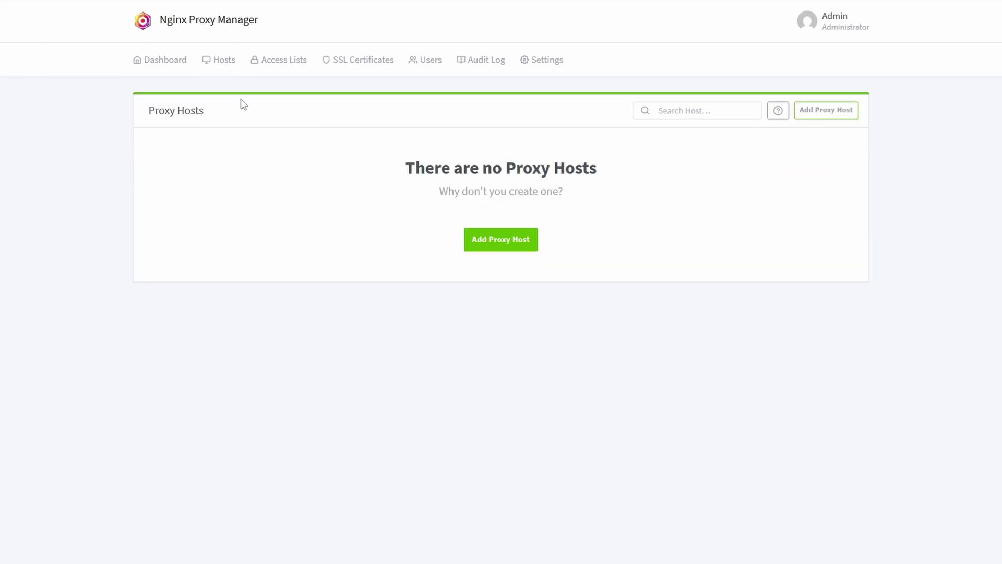
click(832, 113)
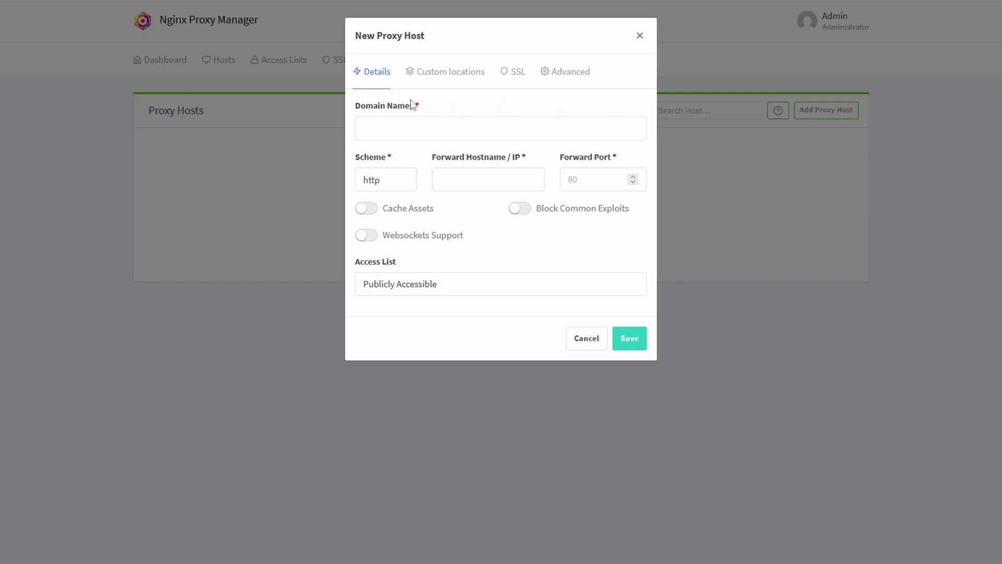
Forward nas.bitwhisper.xyz to 192.168.2.58 port 82 with Websockets Support enabled
click(403, 120)
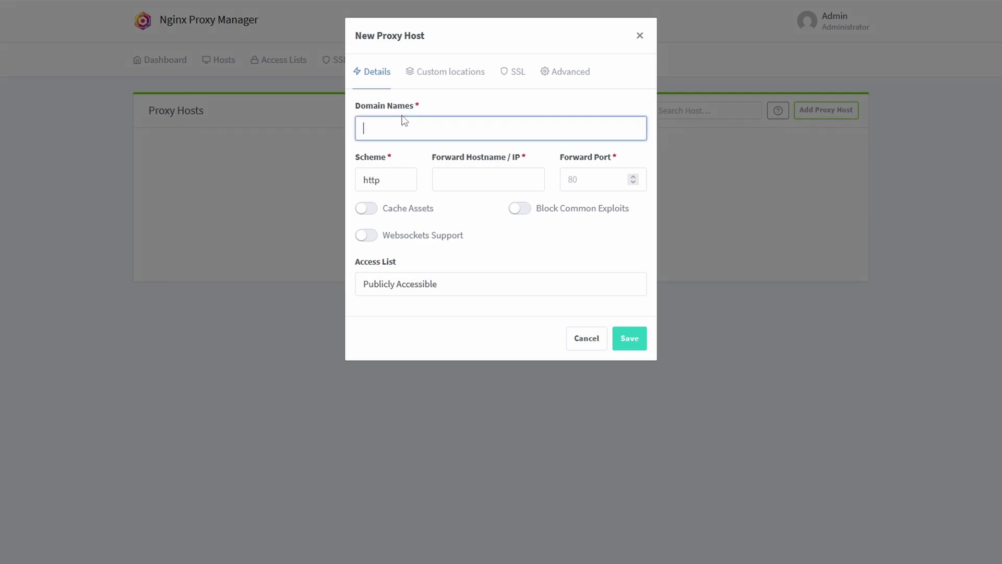
text(nas.)
text(bit)
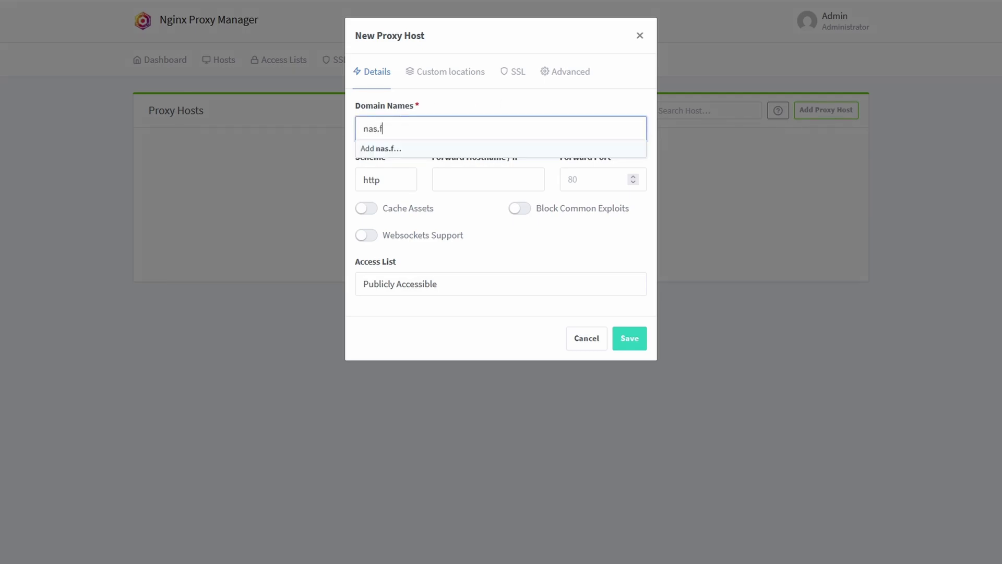
text(whisper.xyz)
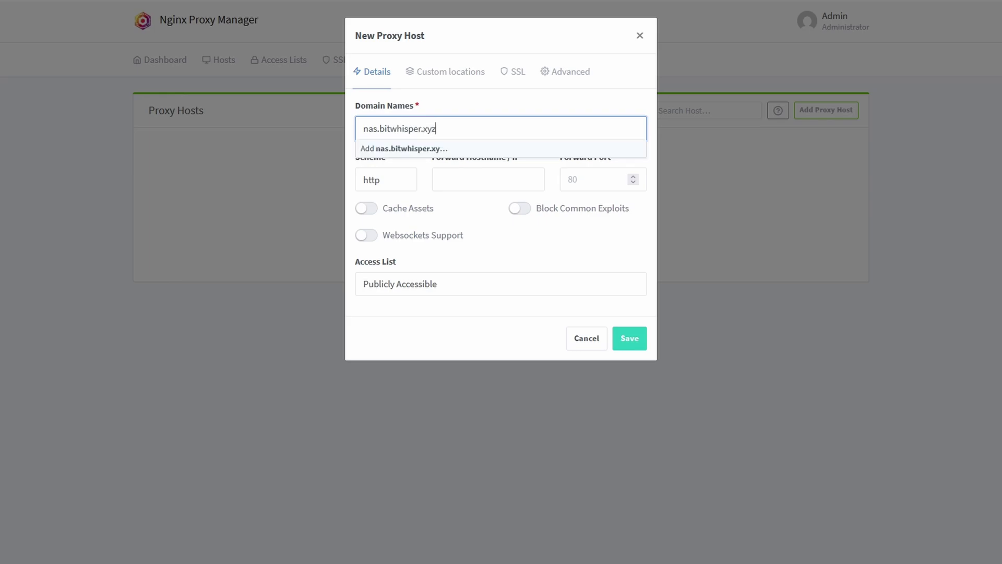
click(407, 148)
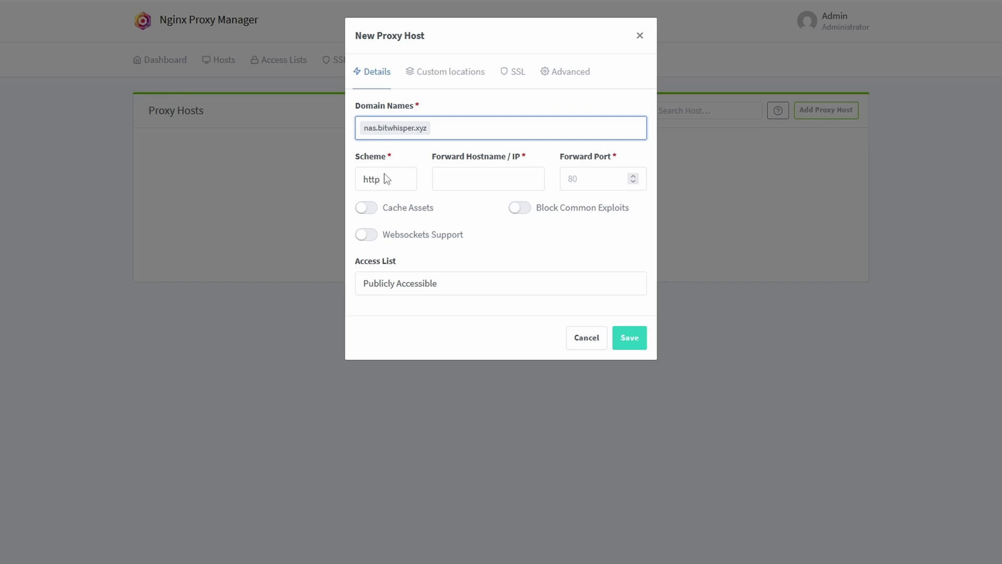
click(482, 181)
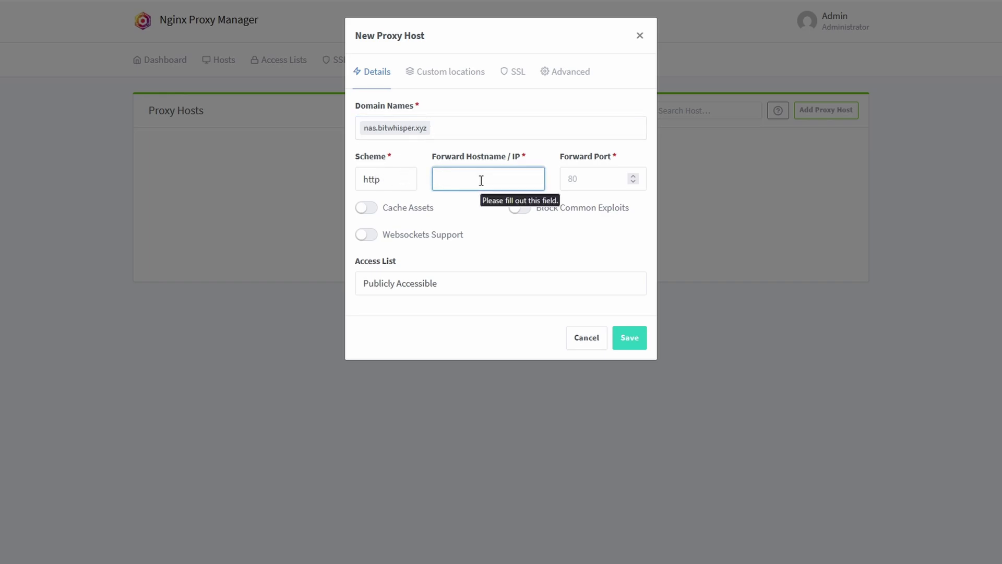
text(192.168.2.58)
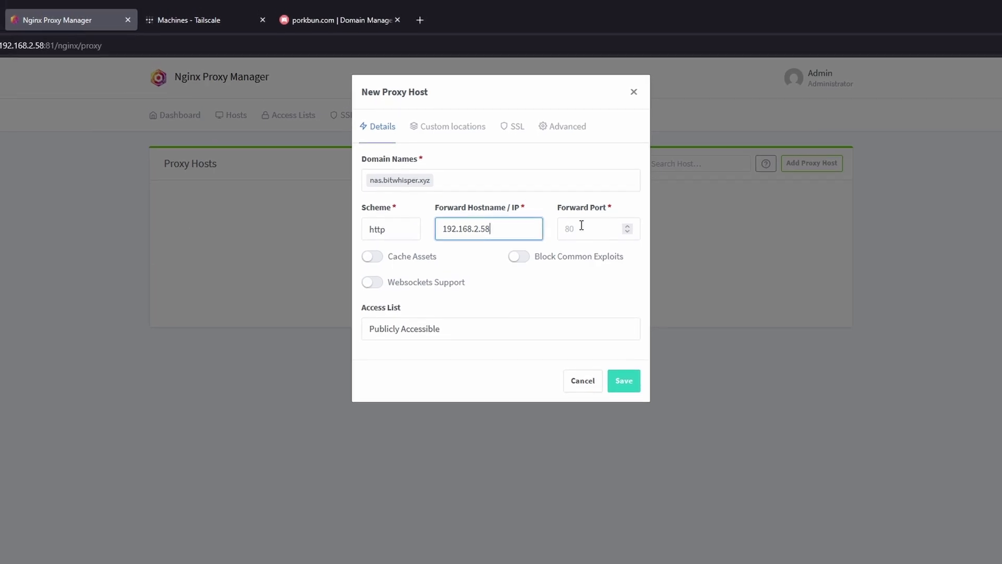
click(581, 226)
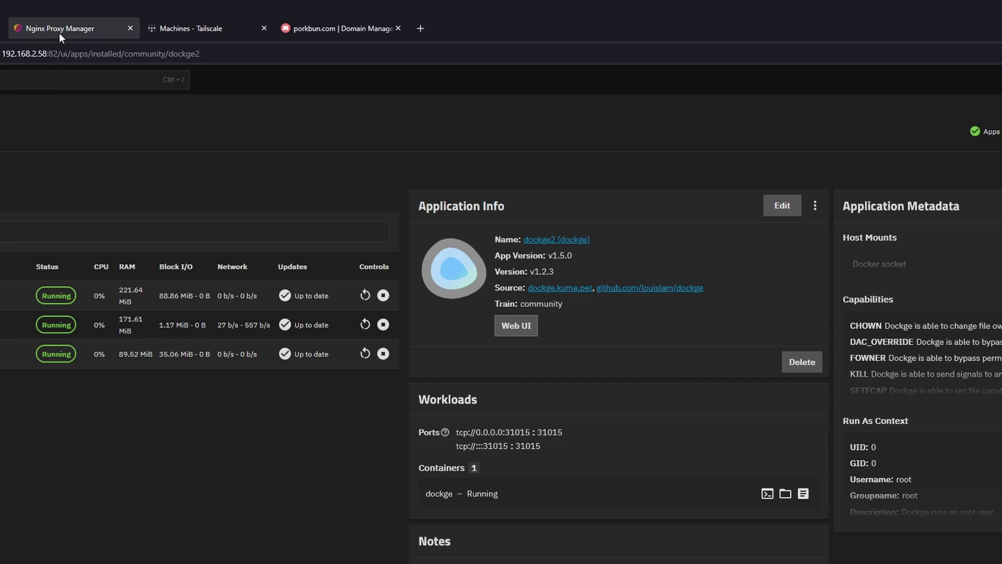
click(78, 29)
text(82)
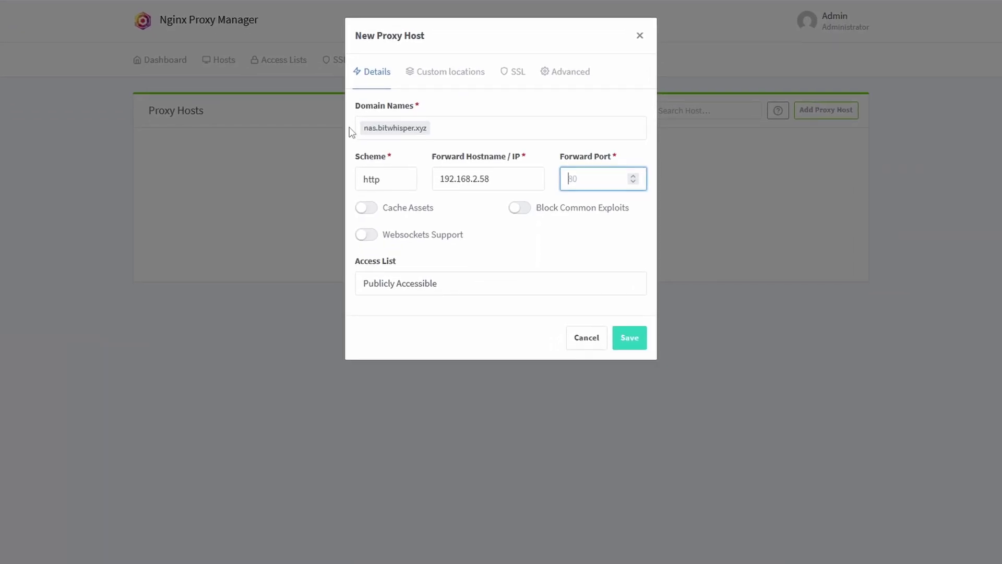
click(366, 236)
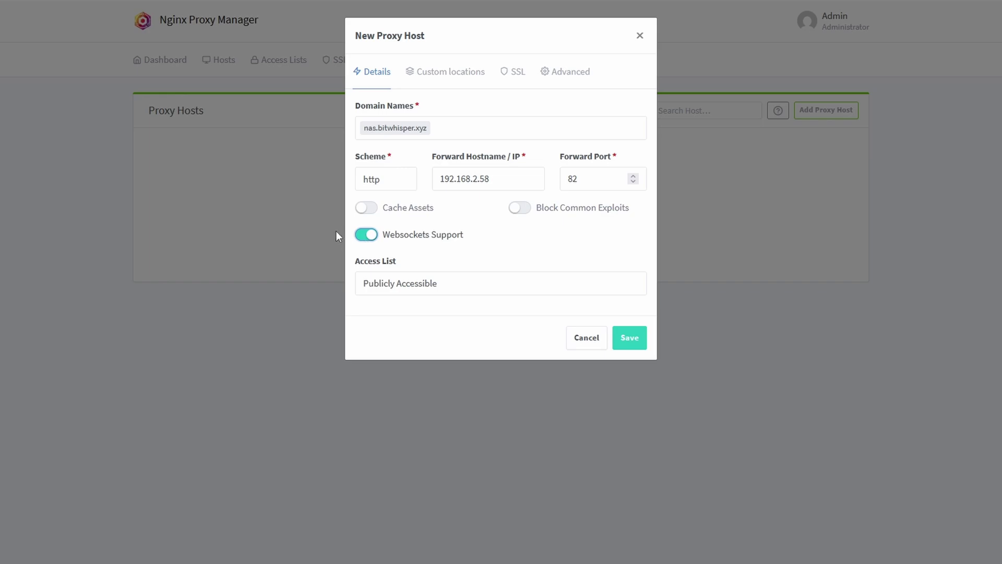
click(517, 73)
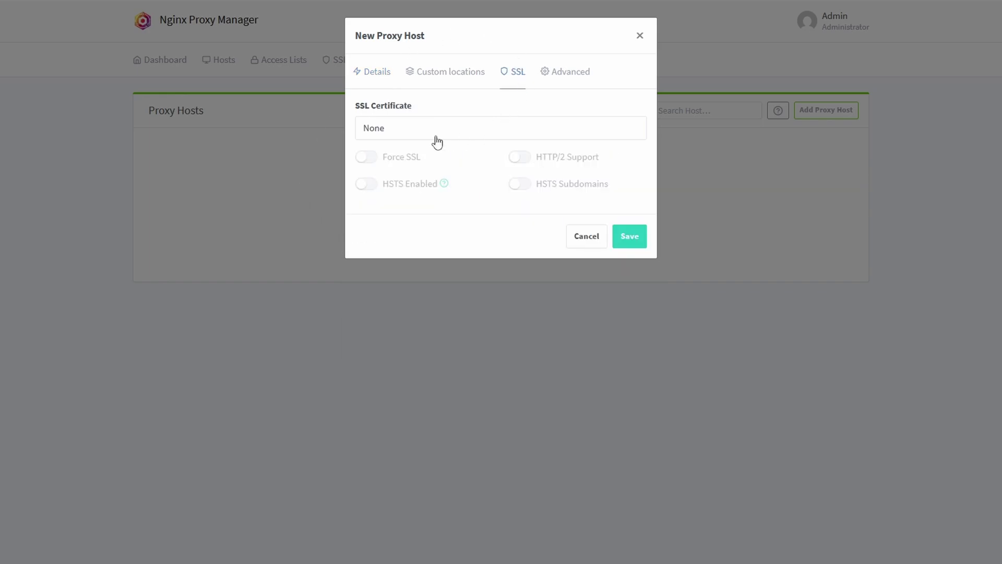
Apply the *.bitwhisper.xyz certificate with Force SSL, save the host, and open nas.bitwhisper.xyz
click(403, 127)
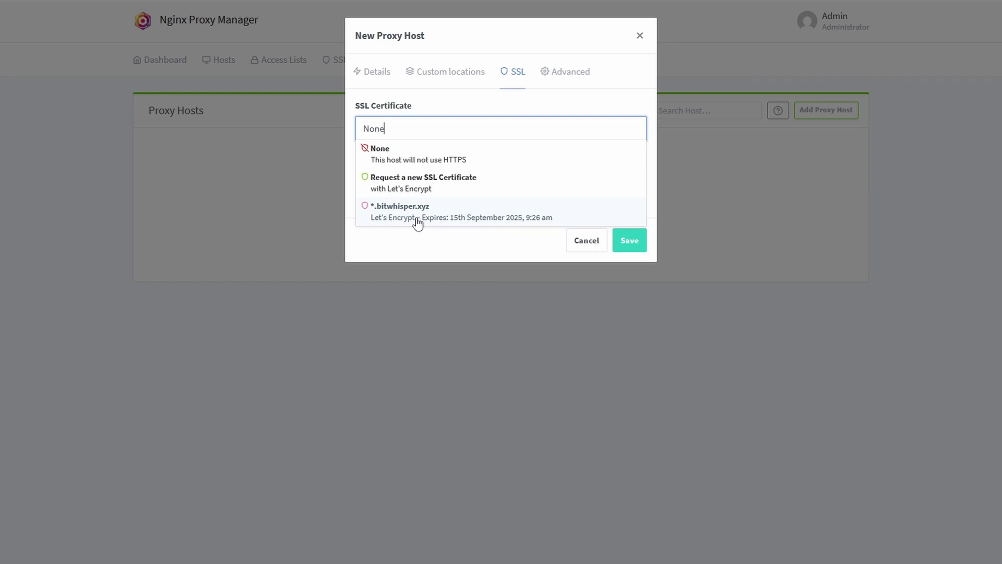
click(418, 223)
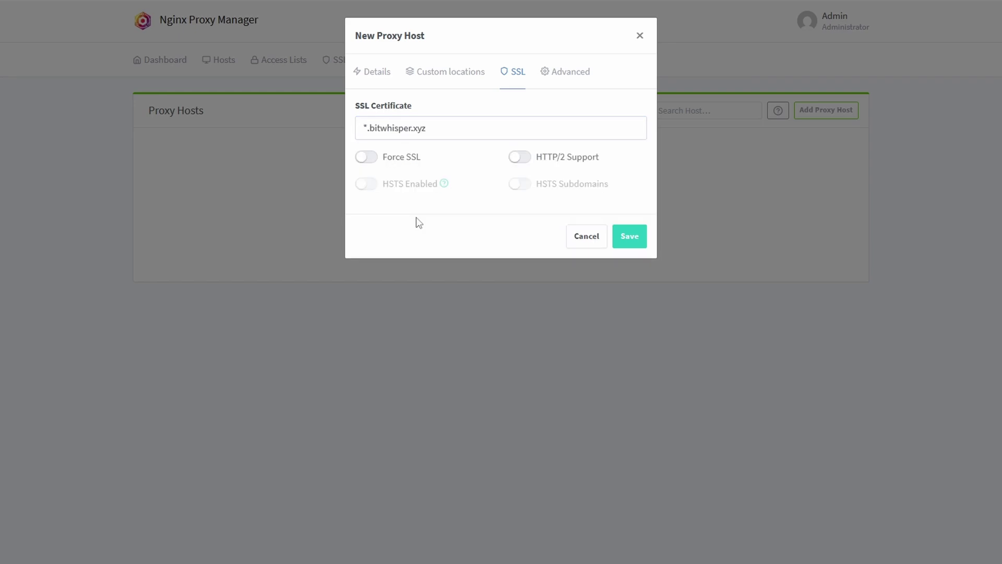
click(367, 158)
click(641, 234)
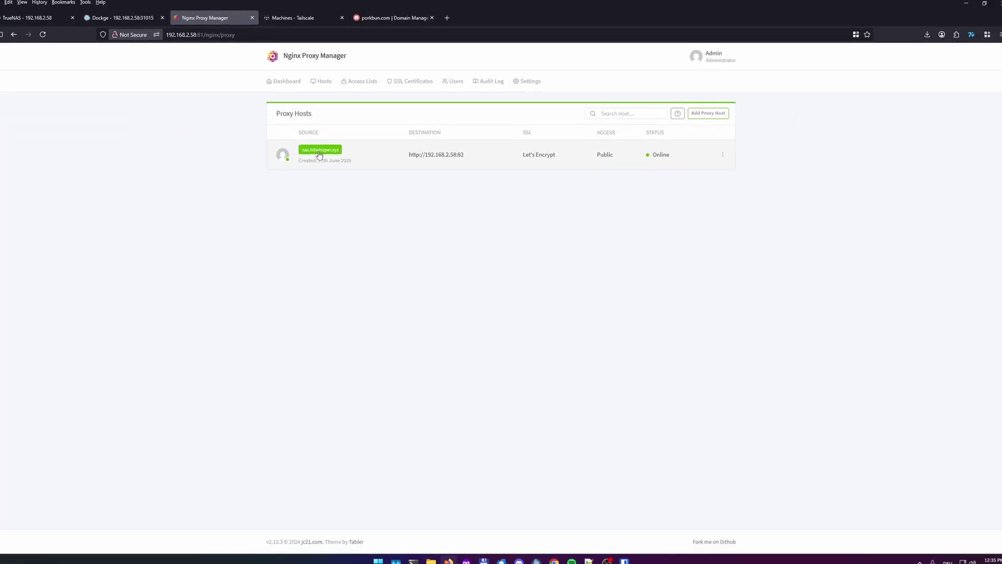
click(323, 150)
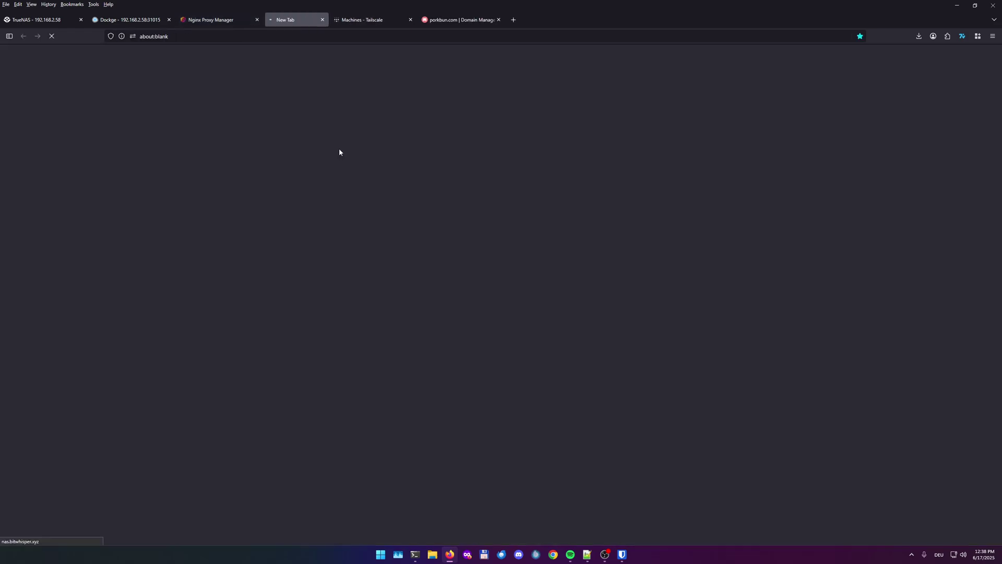